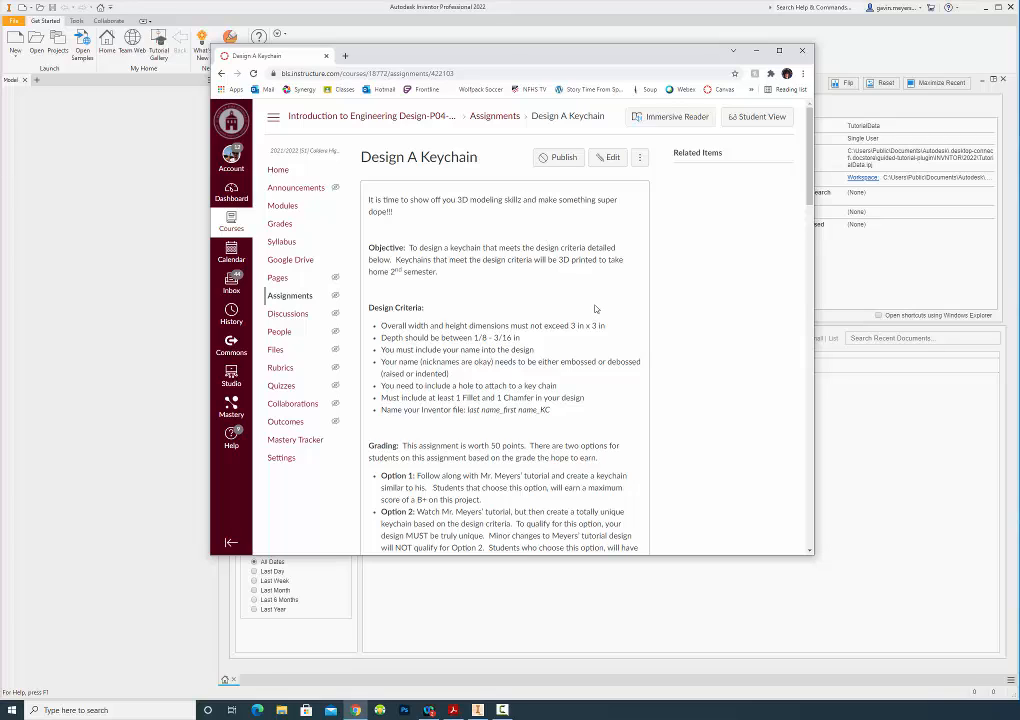
# Review the Design A Keychain assignment's design criteria, grading options and procedure.
pyautogui.scroll(-1, 595, 309)
pyautogui.scroll(1, 595, 309)
pyautogui.scroll(-1, 595, 309)
pyautogui.scroll(1, 595, 310)
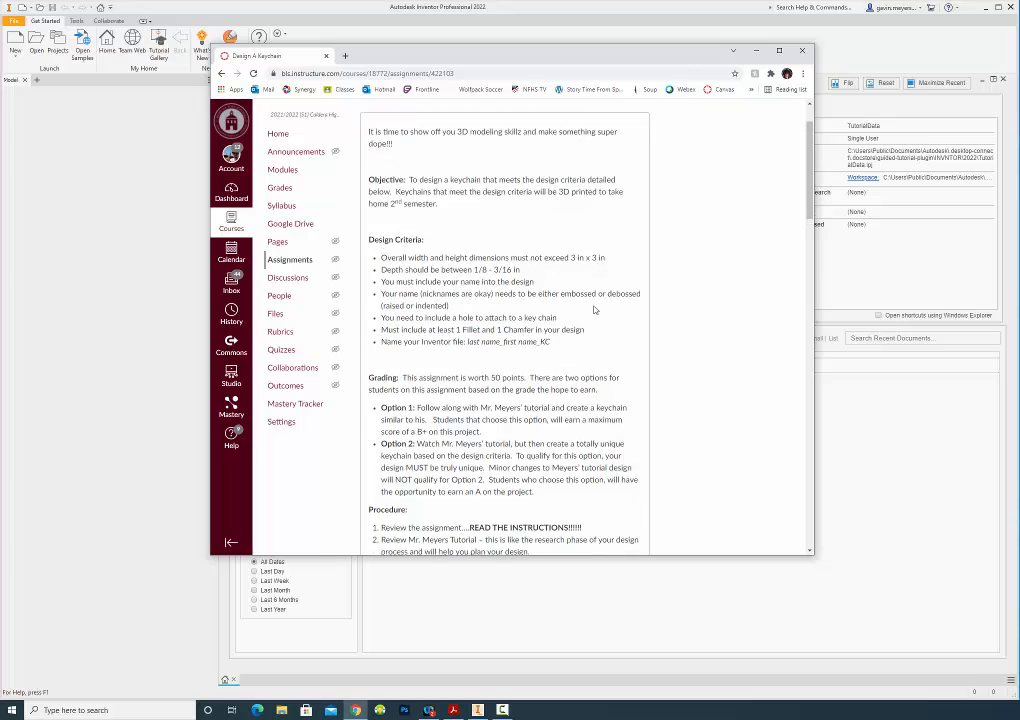
pyautogui.scroll(1, 587, 275)
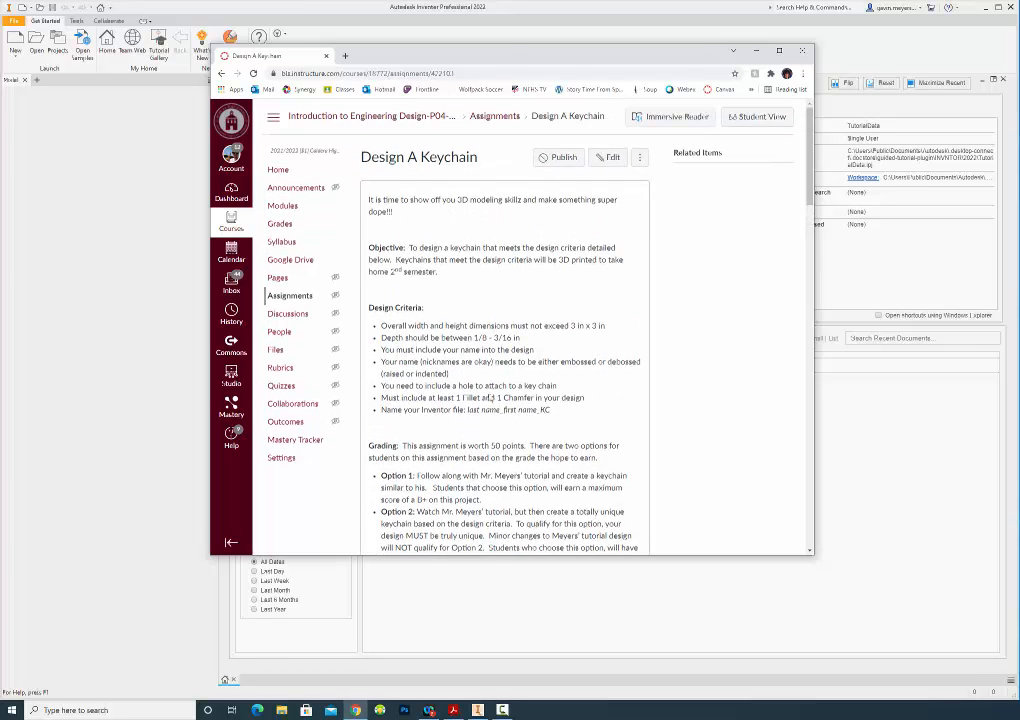
pyautogui.scroll(-2, 509, 412)
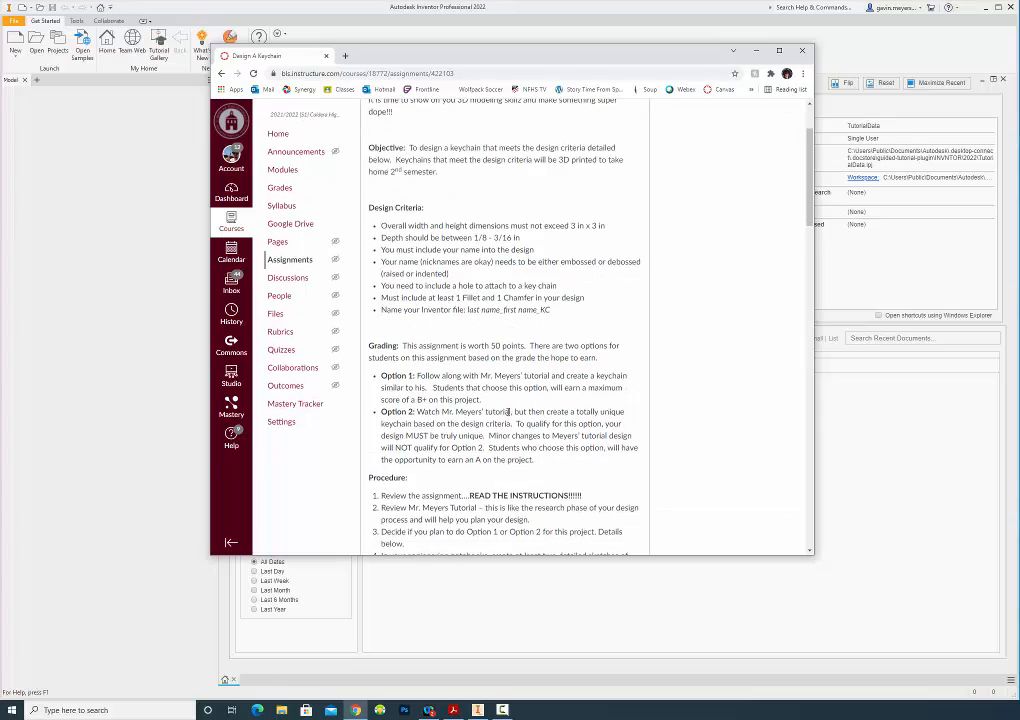
pyautogui.scroll(-3, 509, 412)
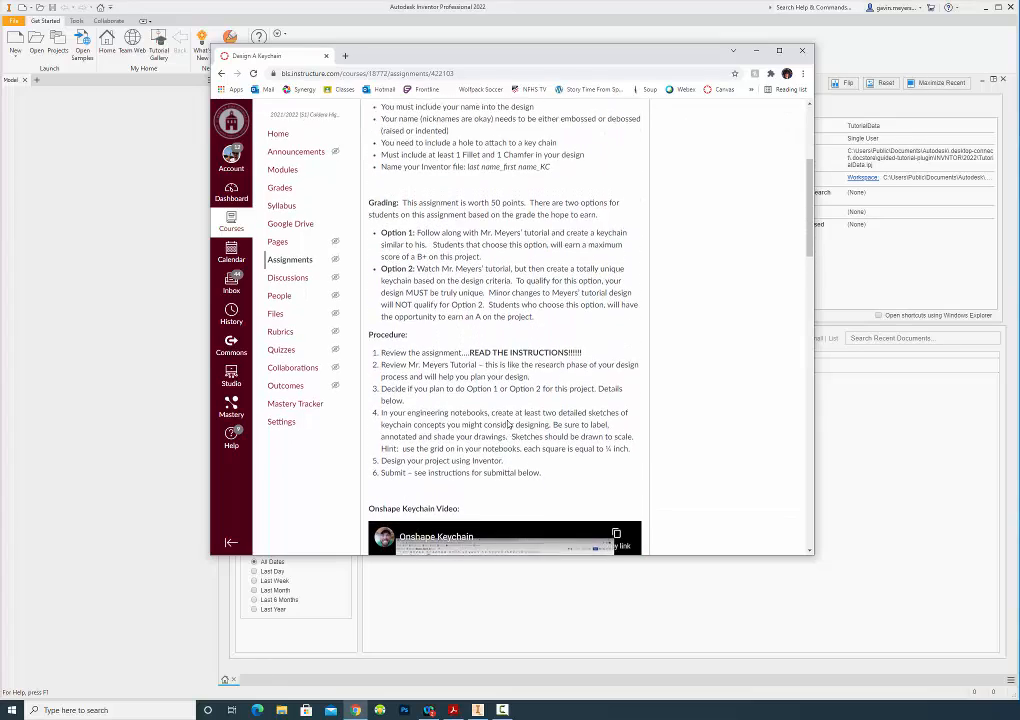
pyautogui.scroll(5, 509, 424)
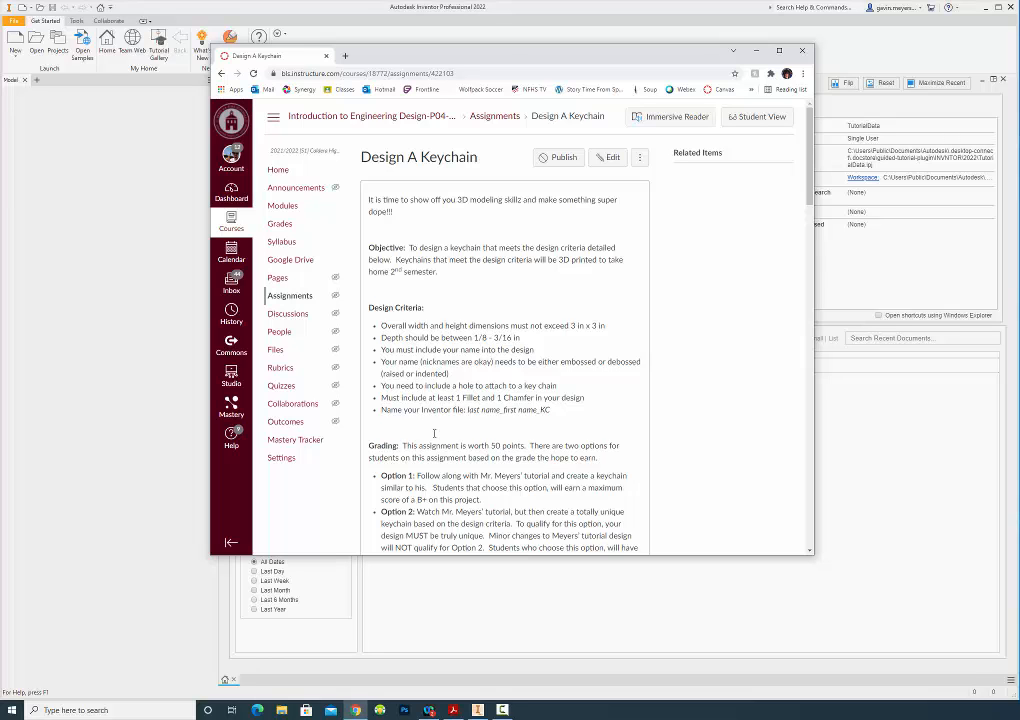
# Move the assignment window aside, create a new part in Inventor and start a 2D sketch on the front plane.
pyautogui.moveTo(477, 60); pyautogui.dragTo(1019, 62)
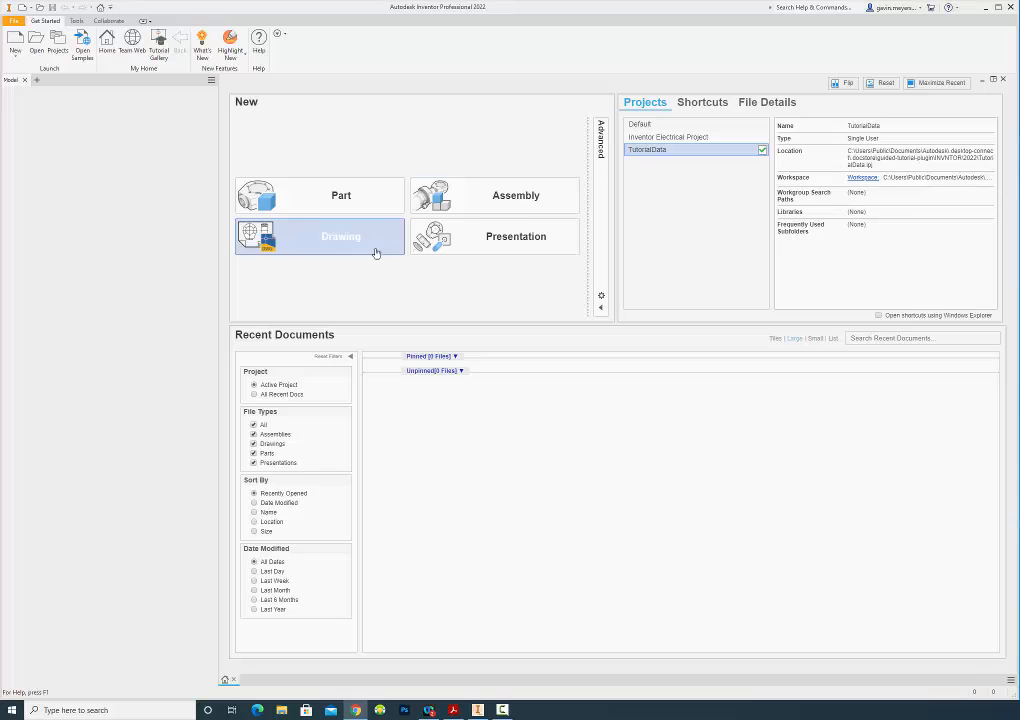
pyautogui.click(352, 198)
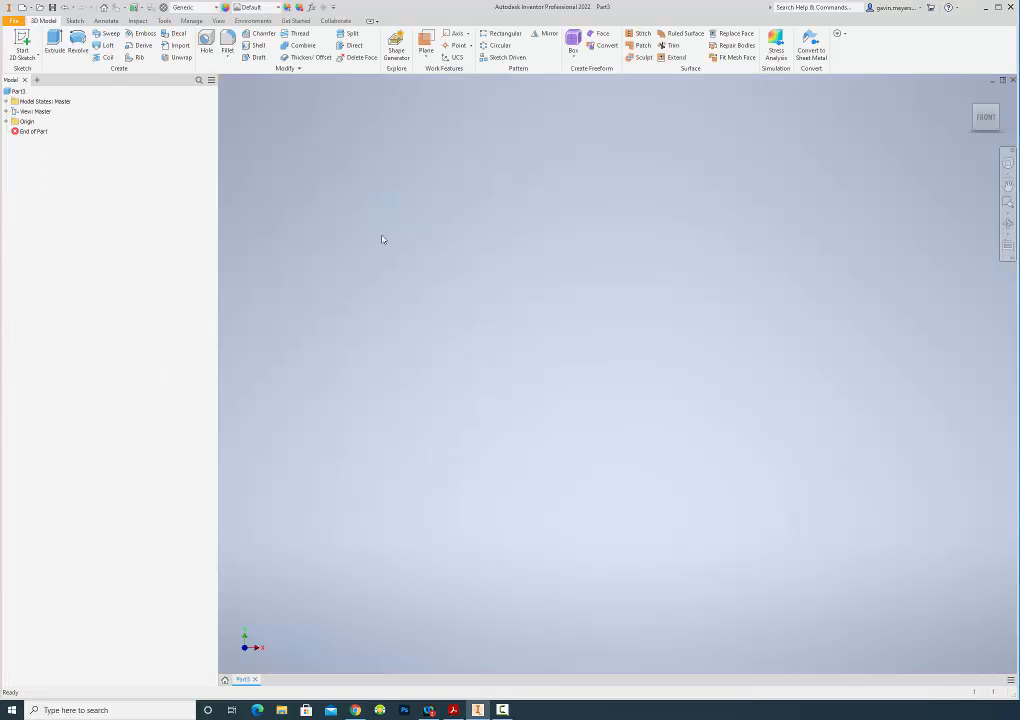
pyautogui.click(21, 40)
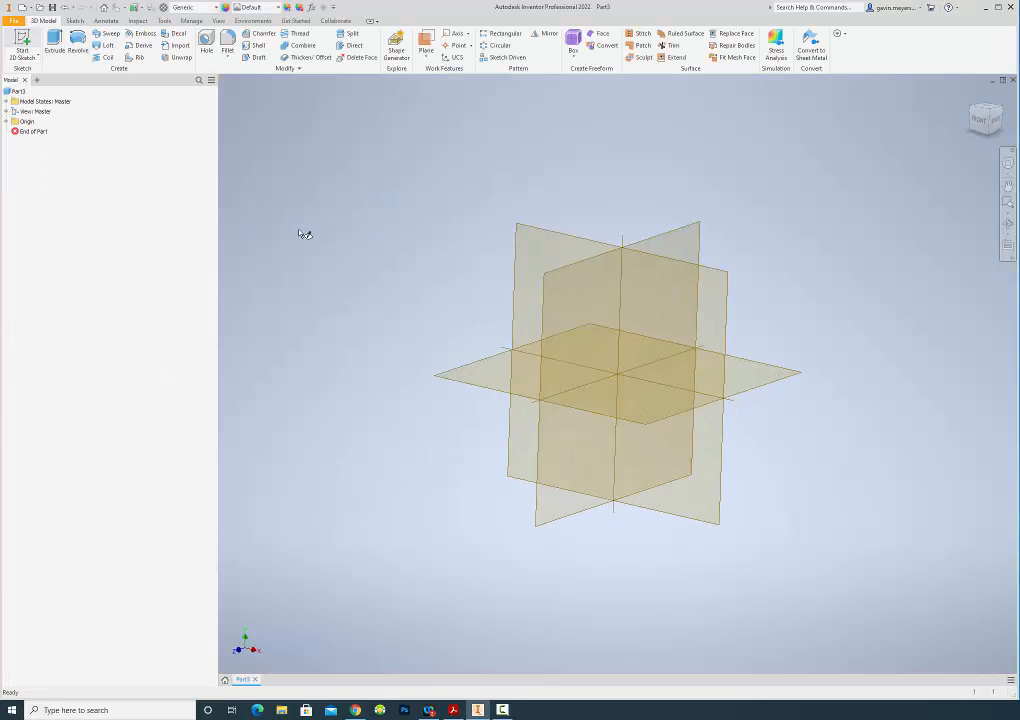
pyautogui.click(553, 196)
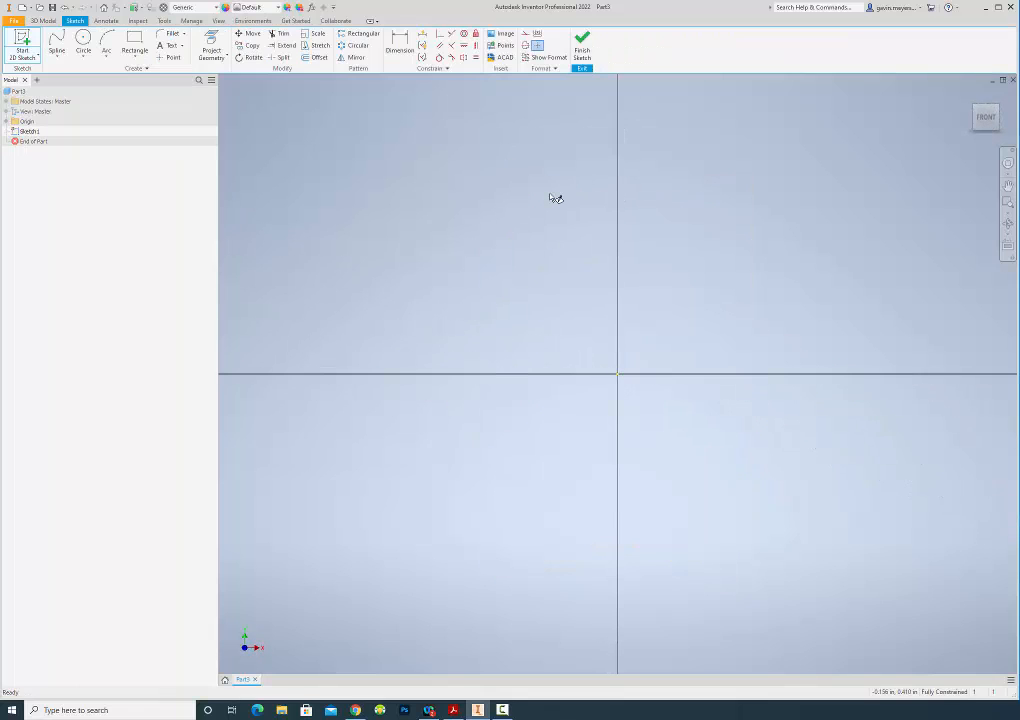
# Sketch a two-point rectangle about 1.125 in wide that encloses the origin.
pyautogui.click(129, 54)
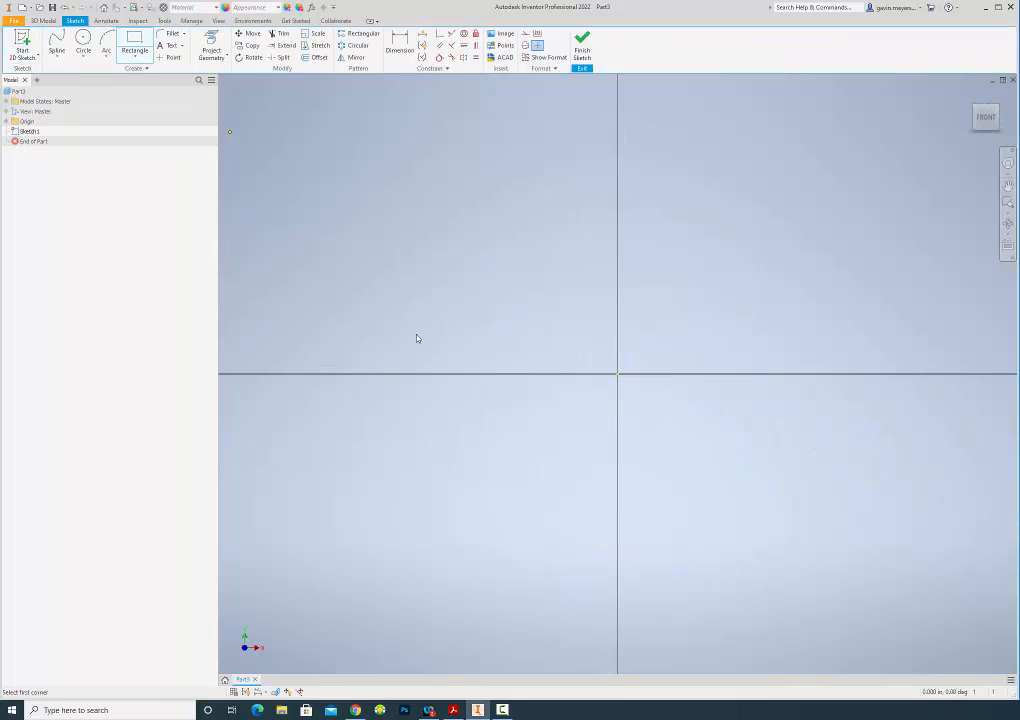
pyautogui.click(457, 307)
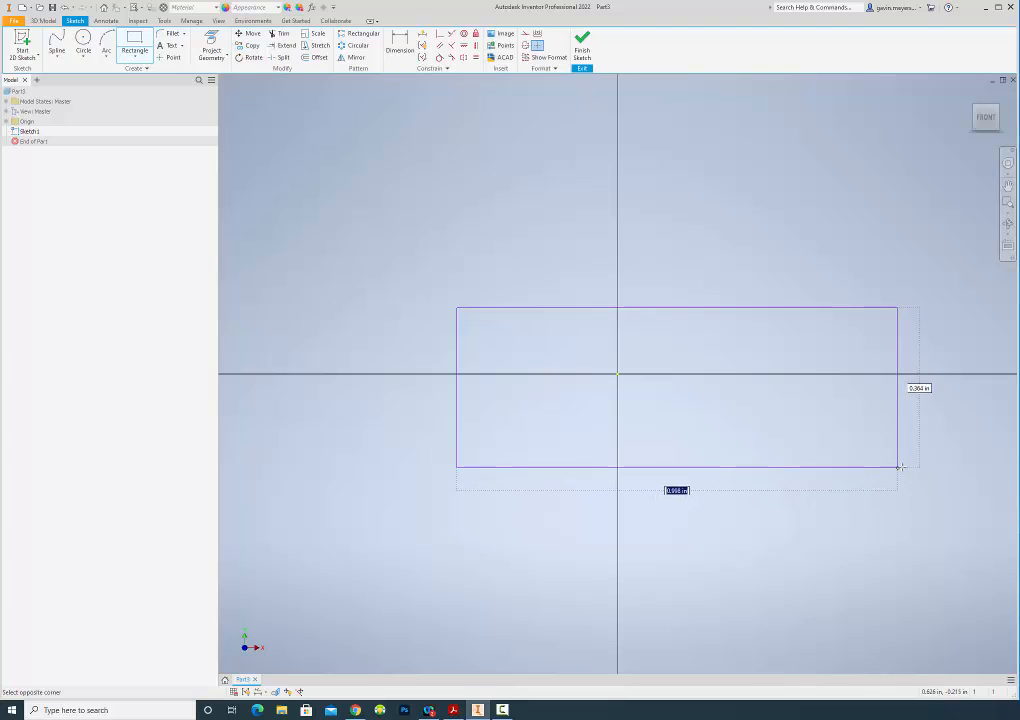
pyautogui.click(953, 473)
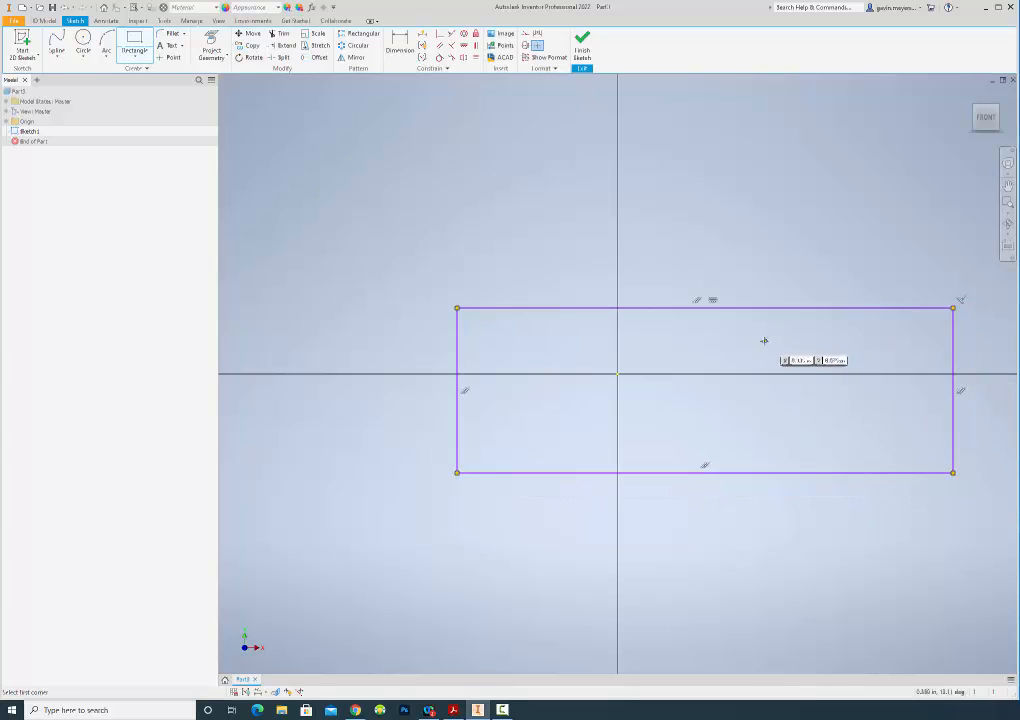
pyautogui.press('Escape')
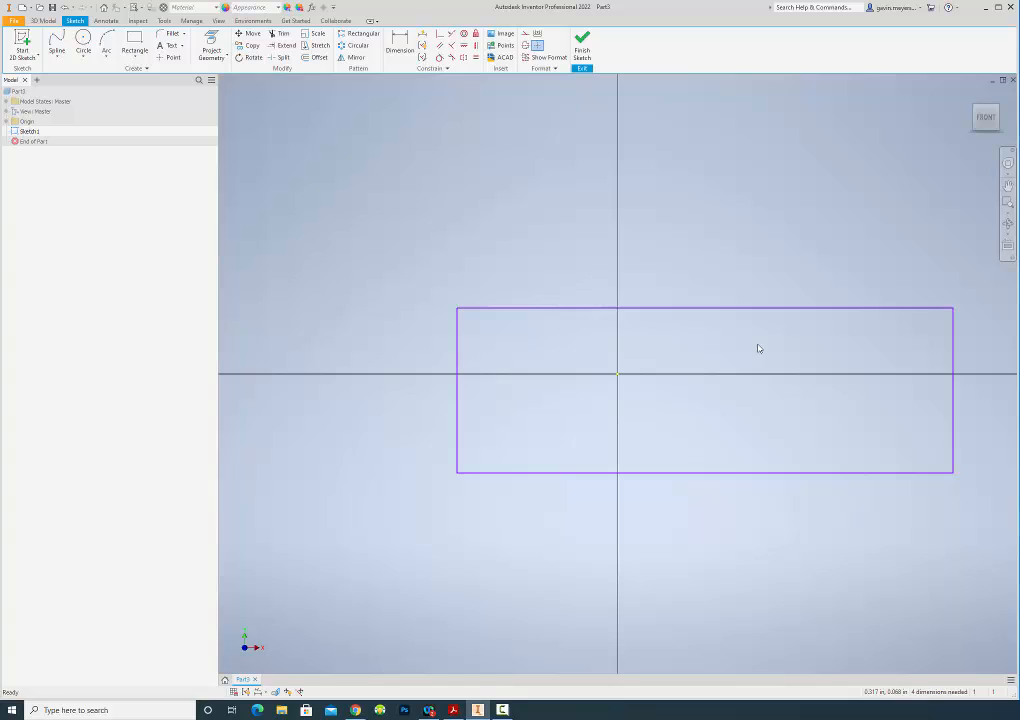
# Dimension the rectangle's upper edge to a width of 2.5 in.
pyautogui.click(400, 46)
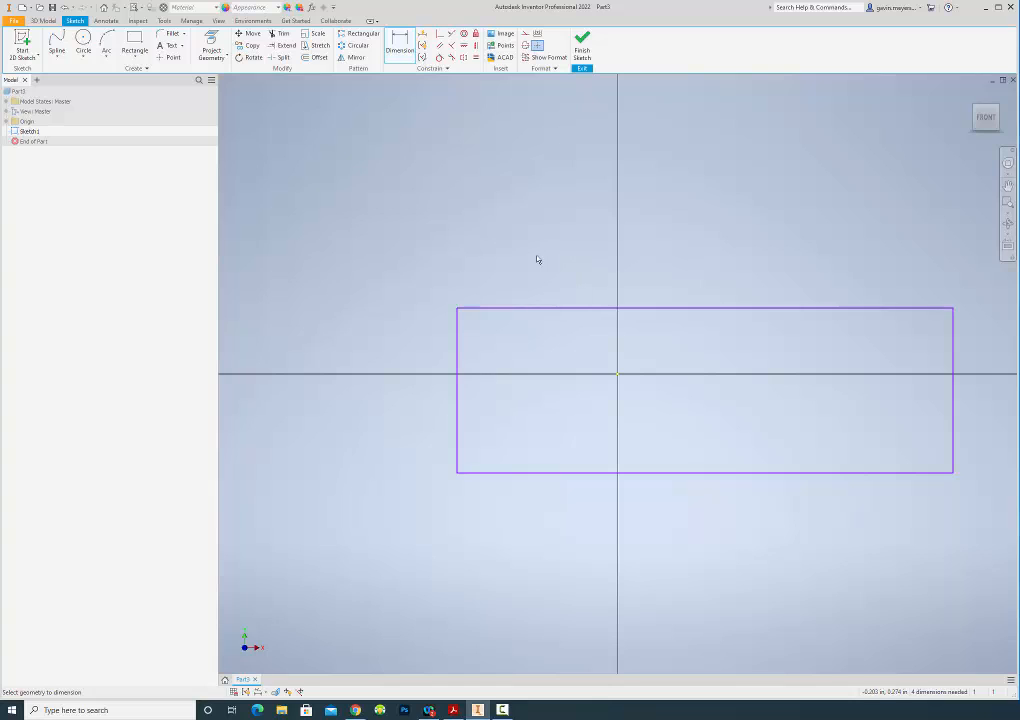
pyautogui.click(689, 309)
pyautogui.click(683, 273)
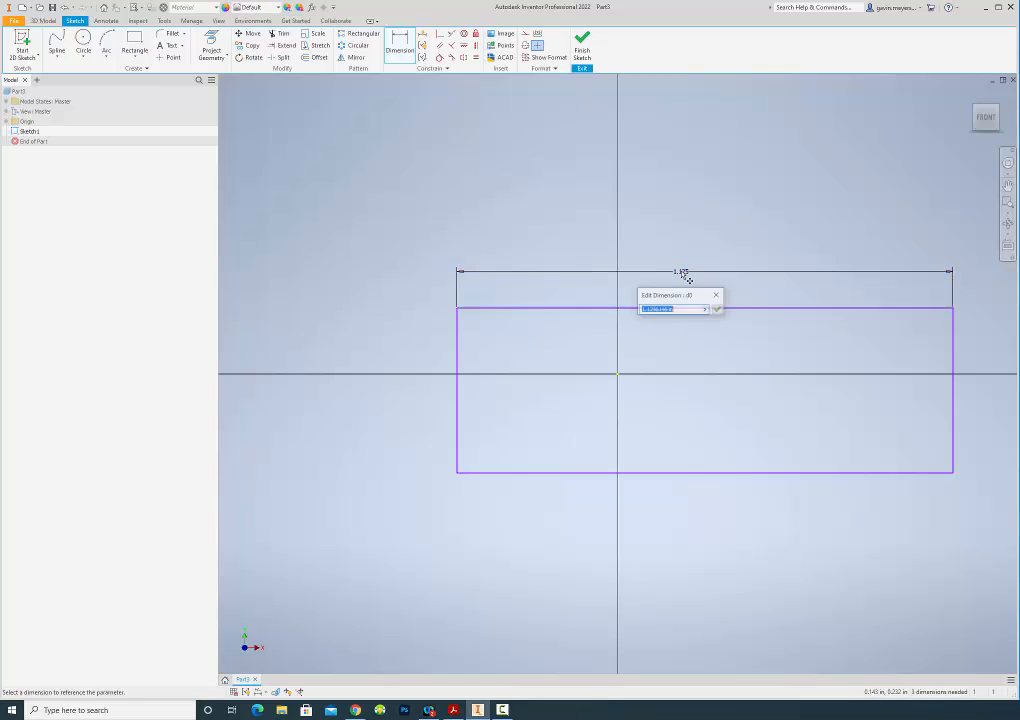
pyautogui.write('2.5')
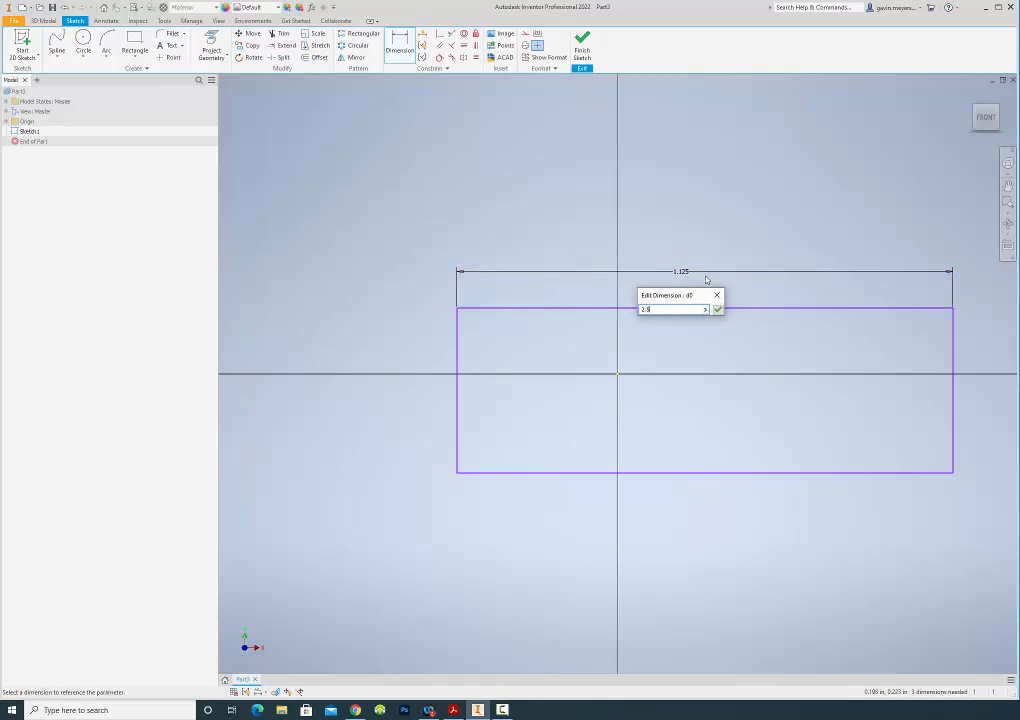
pyautogui.press('Return')
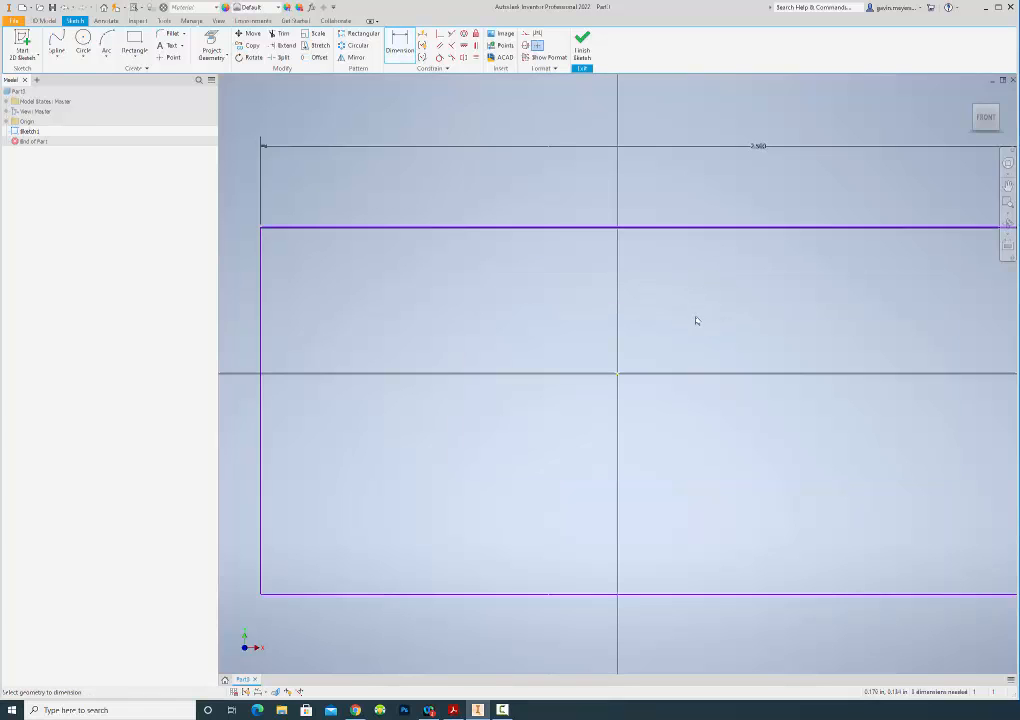
# Dimension the rectangle's left edge to a height of 1 in.
pyautogui.scroll(-5, 697, 320)
pyautogui.scroll(8, 697, 320)
pyautogui.moveTo(752, 330); pyautogui.dragTo(665, 314, button='middle')
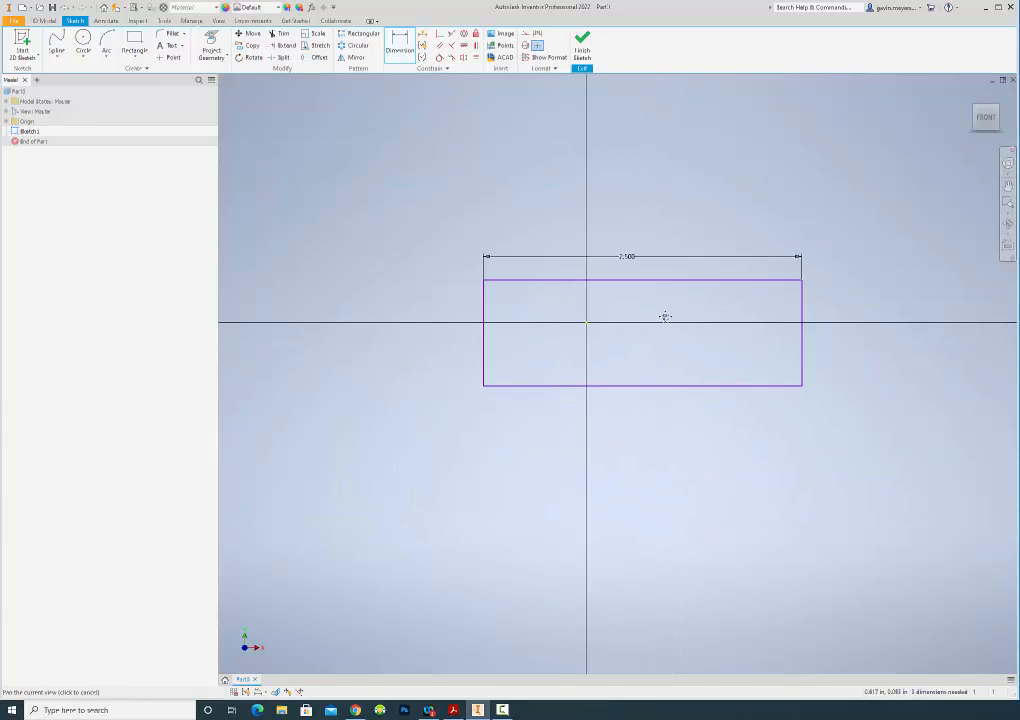
pyautogui.click(484, 303)
pyautogui.click(446, 306)
pyautogui.write('1')
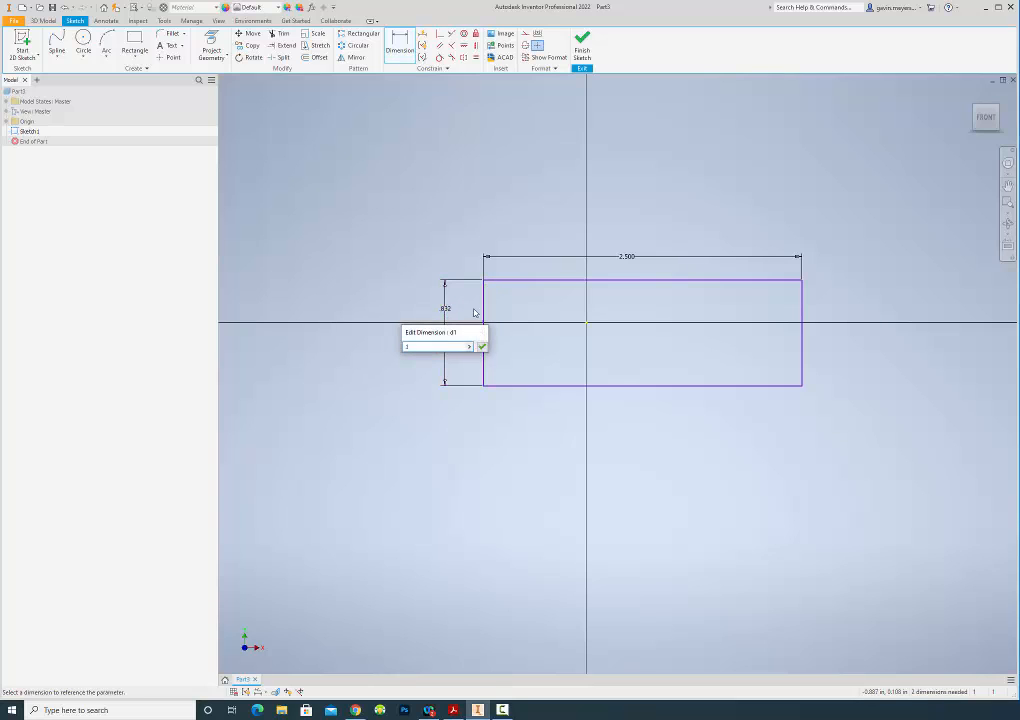
pyautogui.press('Return')
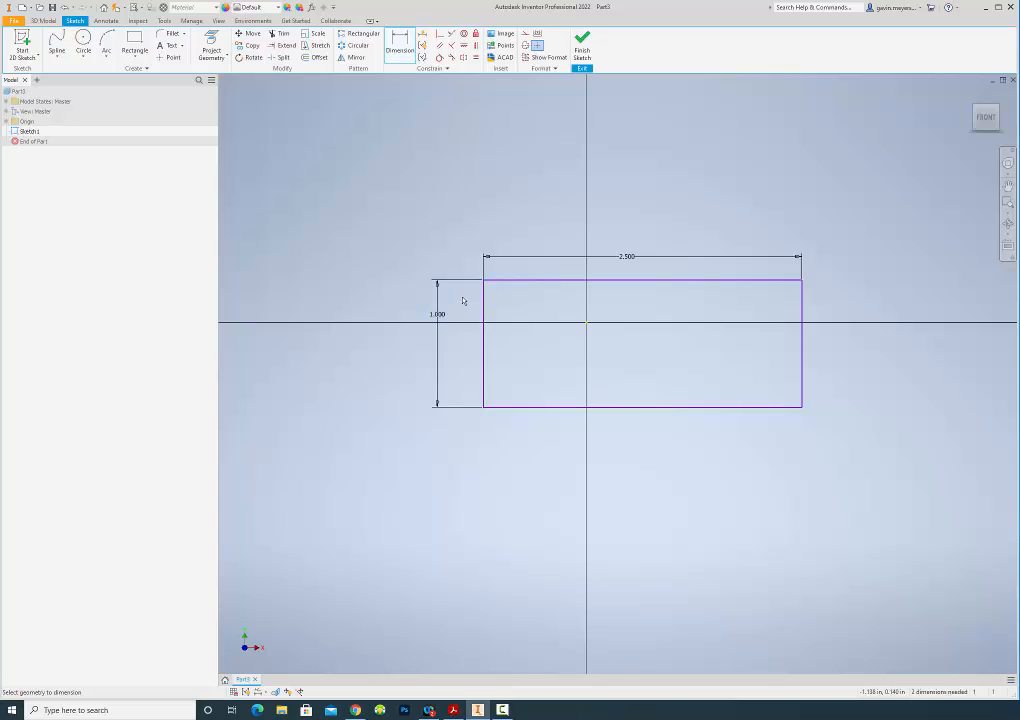
# Change the rectangle's height dimension to 0.75 in and finish the sketch.
pyautogui.click(439, 316)
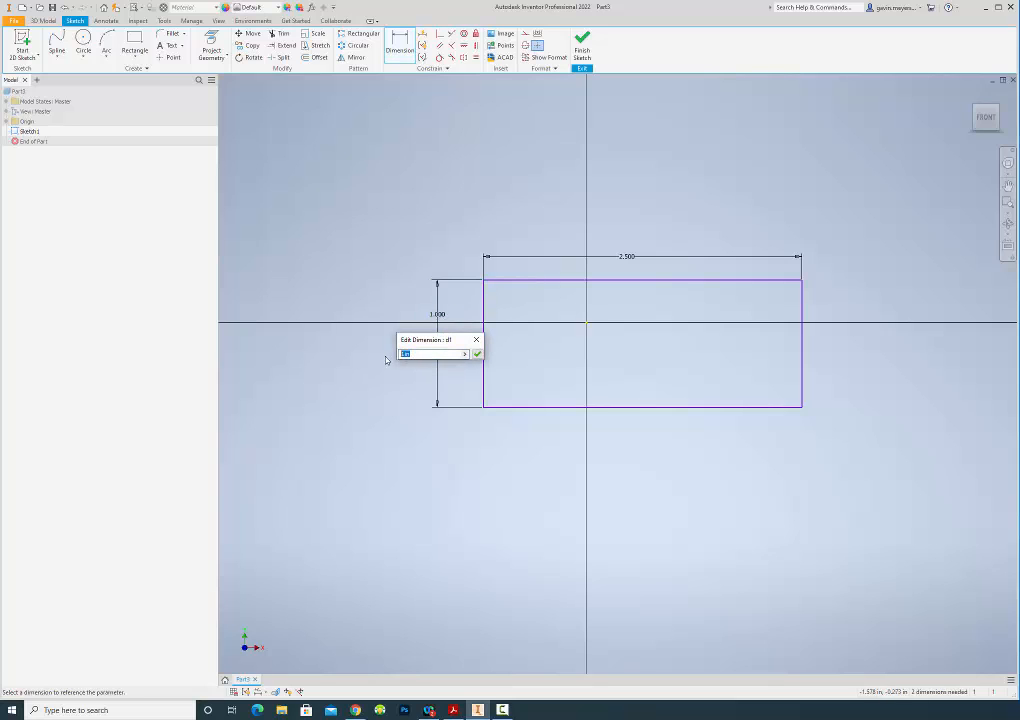
pyautogui.write('.75')
pyautogui.press('Return')
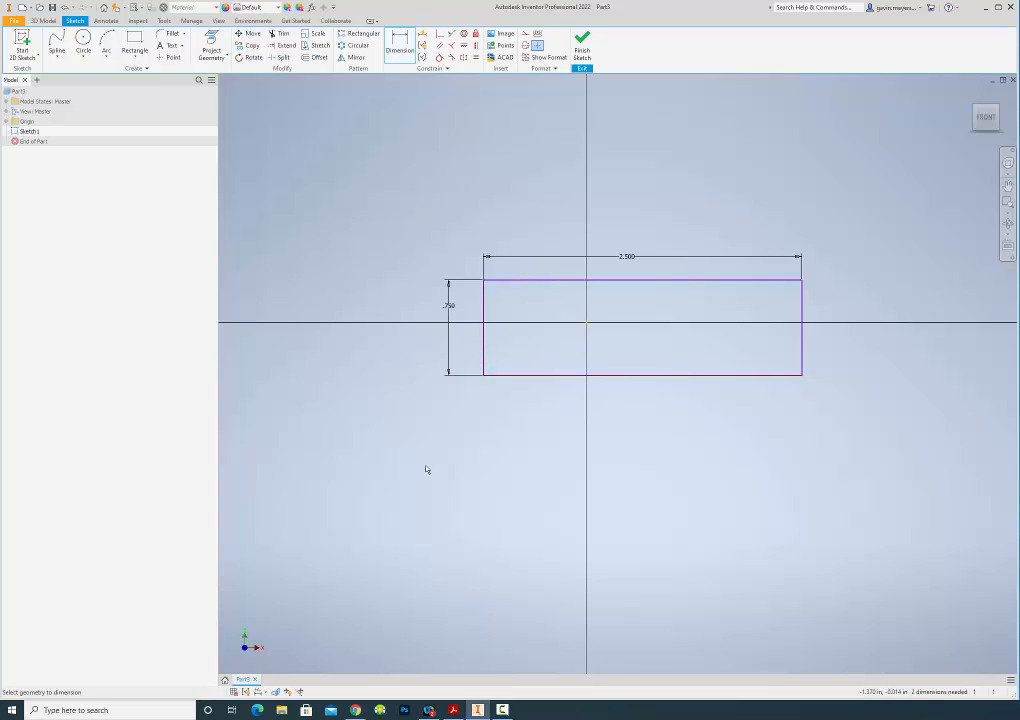
pyautogui.click(582, 50)
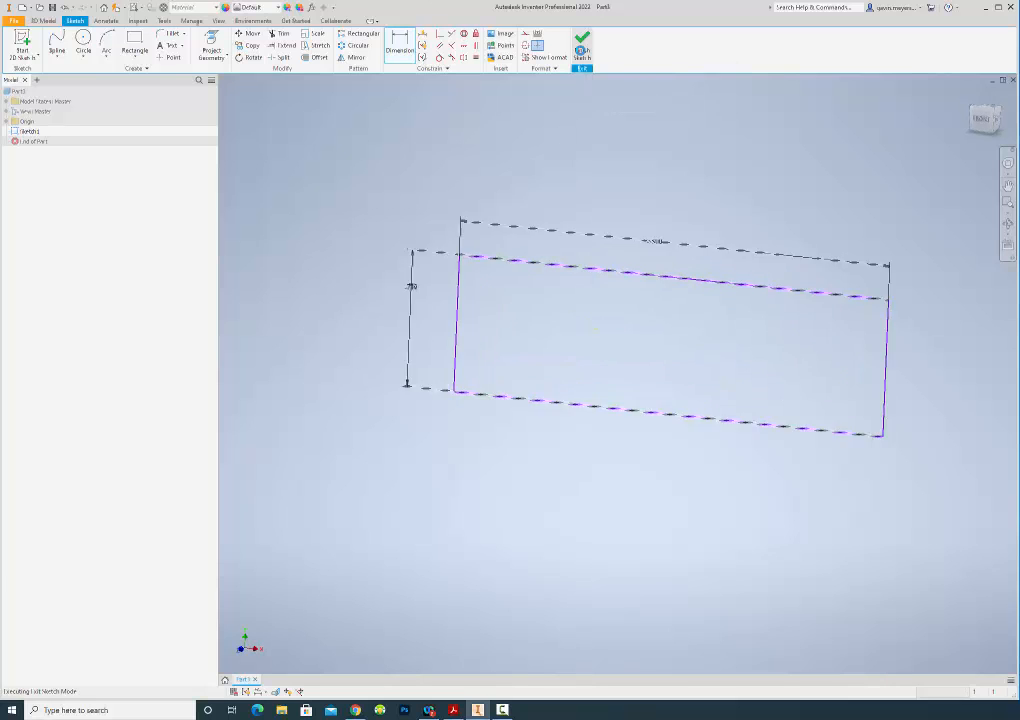
# Extrude the rectangle profile to a thickness of 1/8 in.
pyautogui.scroll(-5, 620, 262)
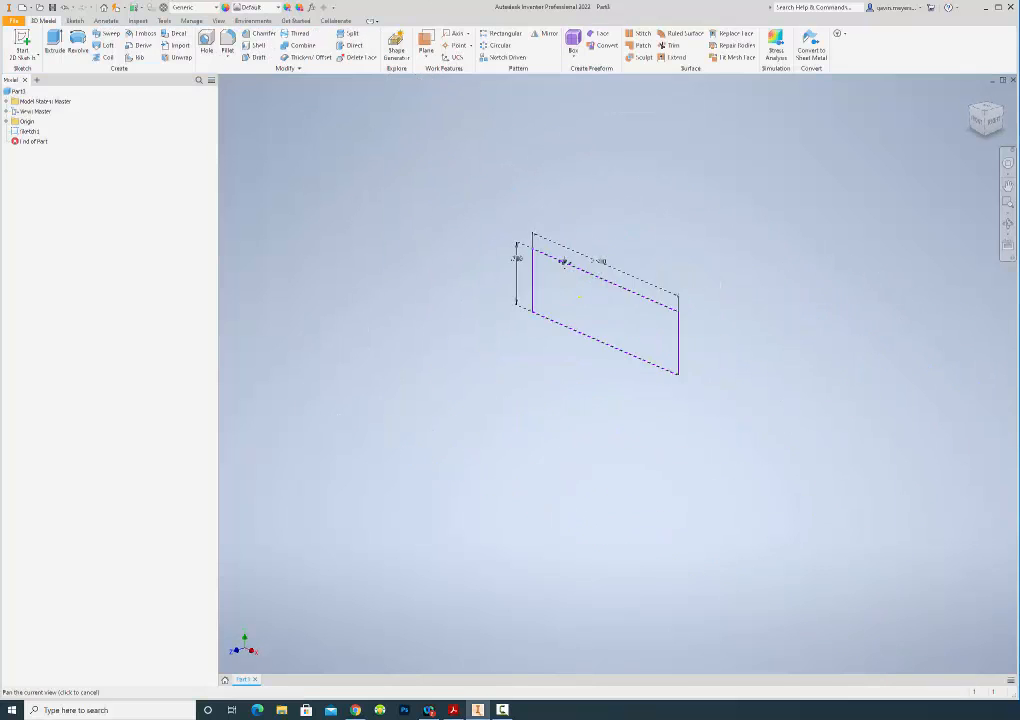
pyautogui.scroll(3, 537, 284)
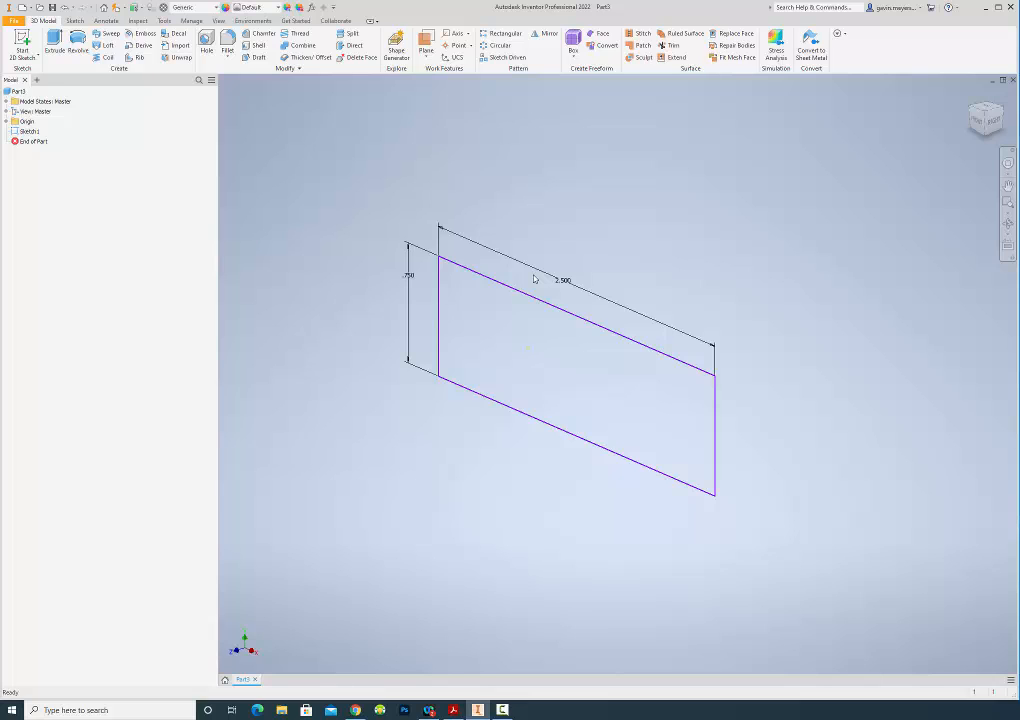
pyautogui.click(54, 42)
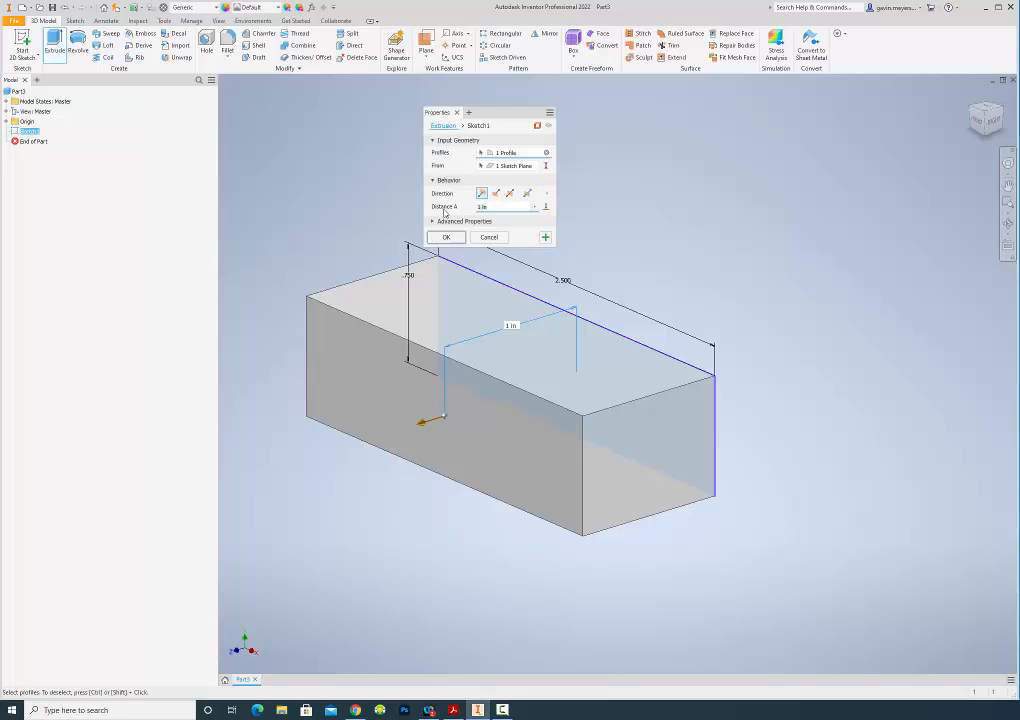
pyautogui.write('1/8')
pyautogui.press('Return')
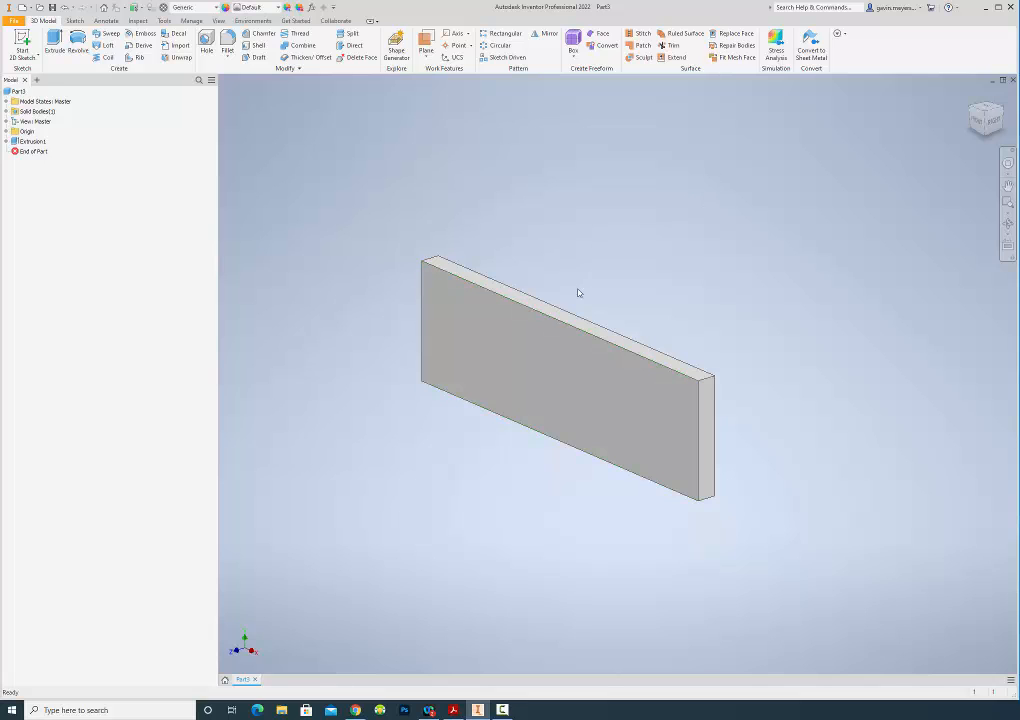
# Fillet the plate's upper right corner edge with a 0.25 in radius.
pyautogui.moveTo(685, 297); pyautogui.dragTo(742, 259, button='middle')
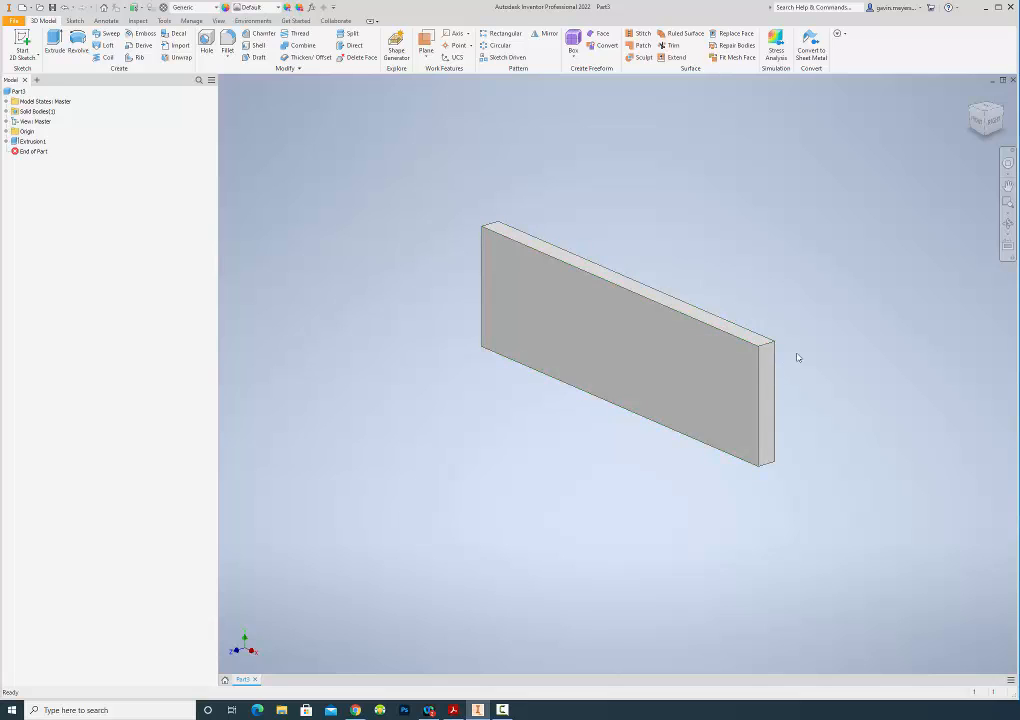
pyautogui.click(228, 45)
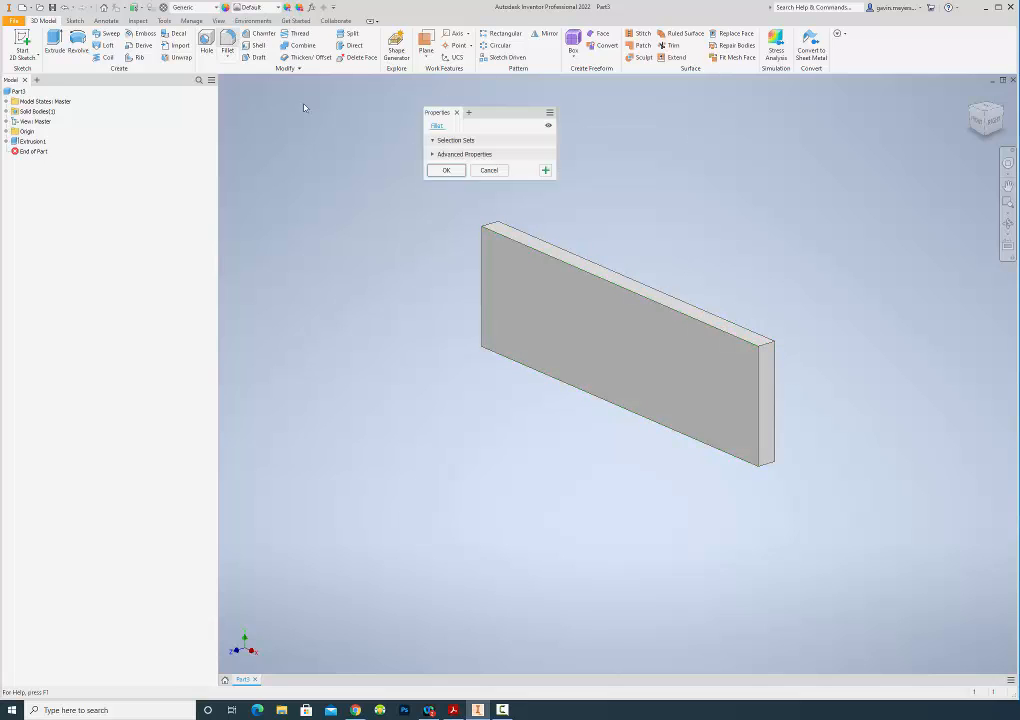
pyautogui.click(768, 347)
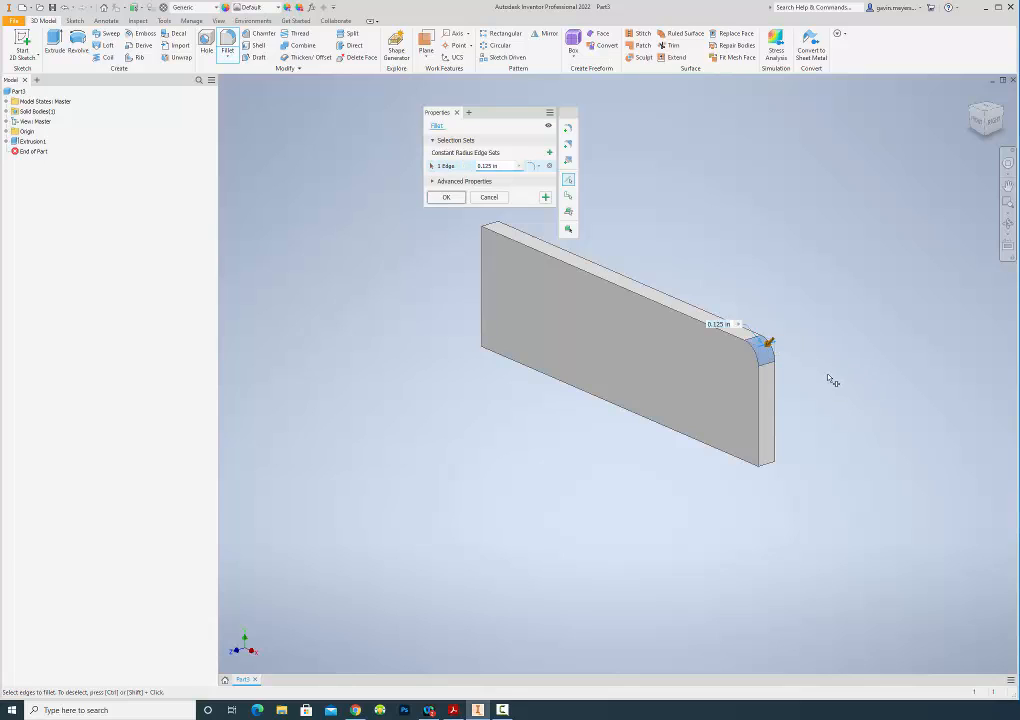
pyautogui.click(979, 124)
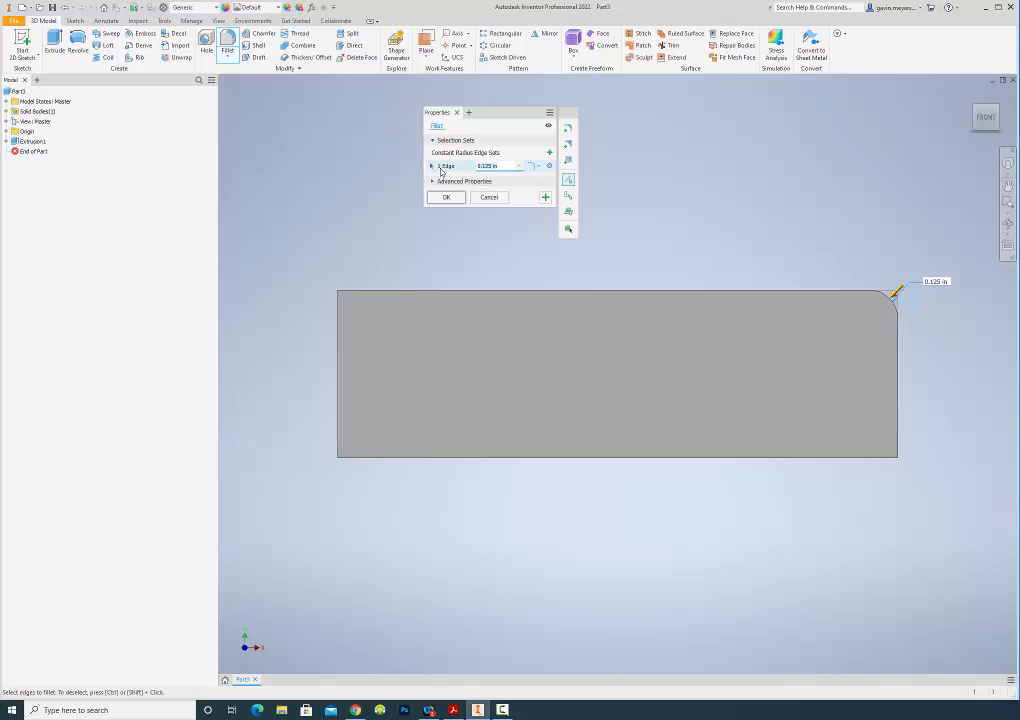
pyautogui.write('.25')
pyautogui.press('Return')
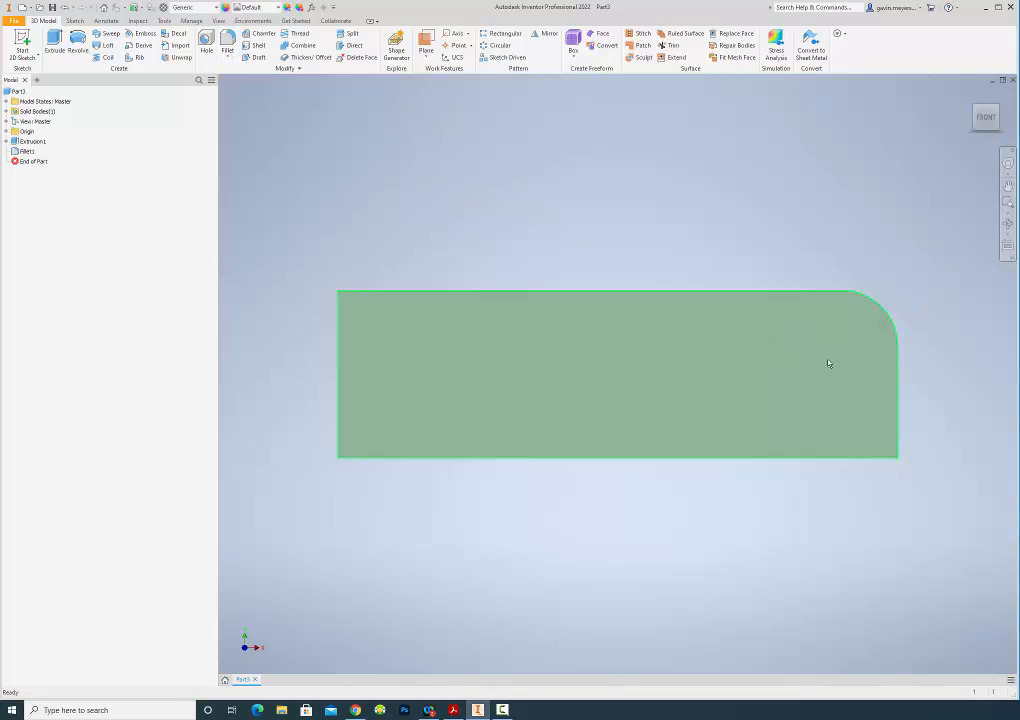
# Fillet the plate's lower right corner edge with a 0.25 in radius.
pyautogui.click(228, 44)
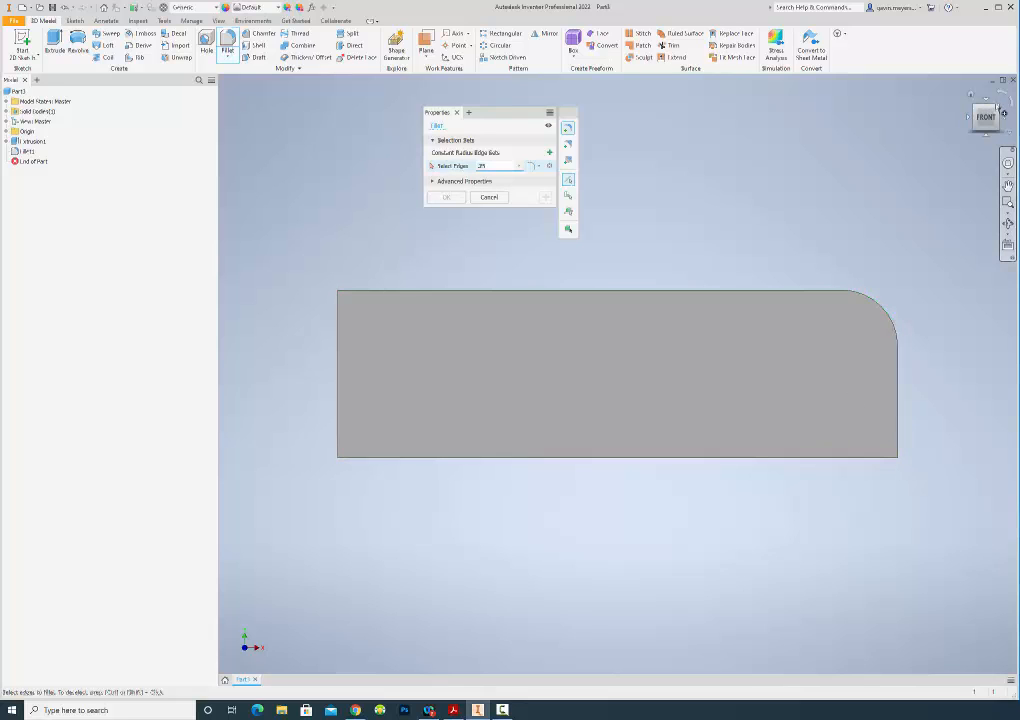
pyautogui.press('F6')
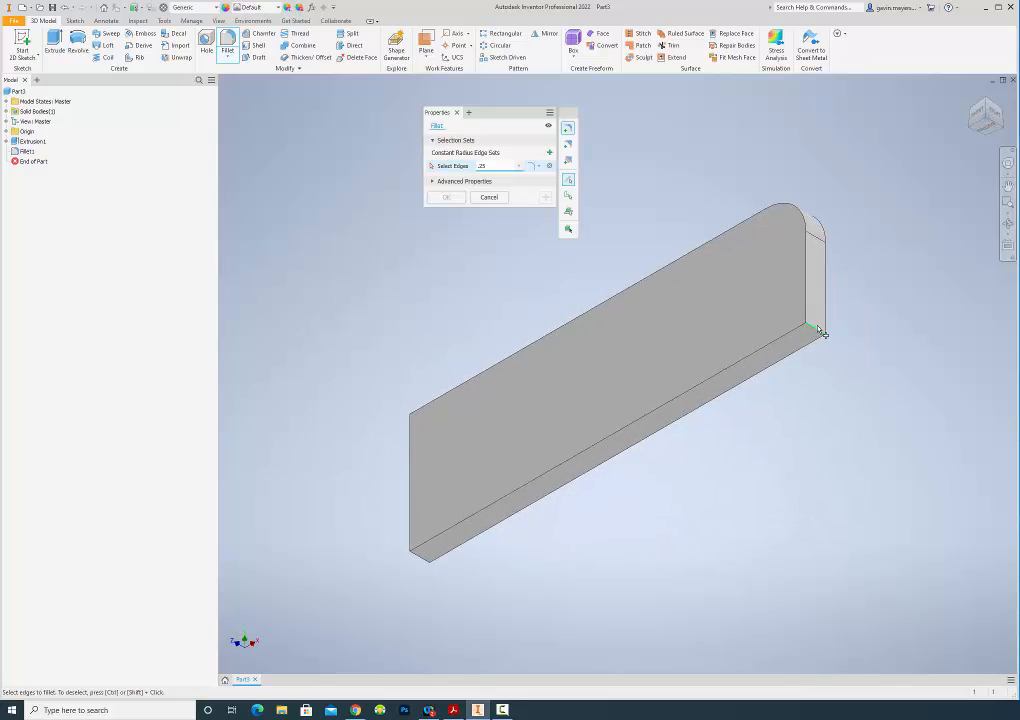
pyautogui.click(820, 295)
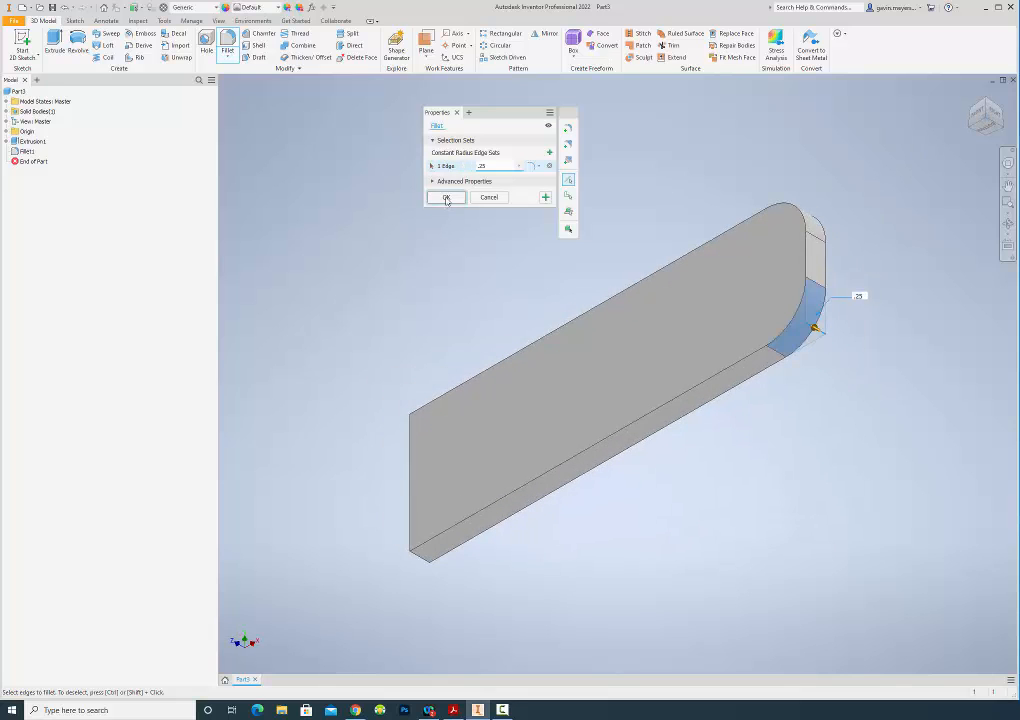
pyautogui.click(446, 197)
# Chamfer the plate's upper left and lower left corner edges with a 0.25 in distance.
pyautogui.click(971, 96)
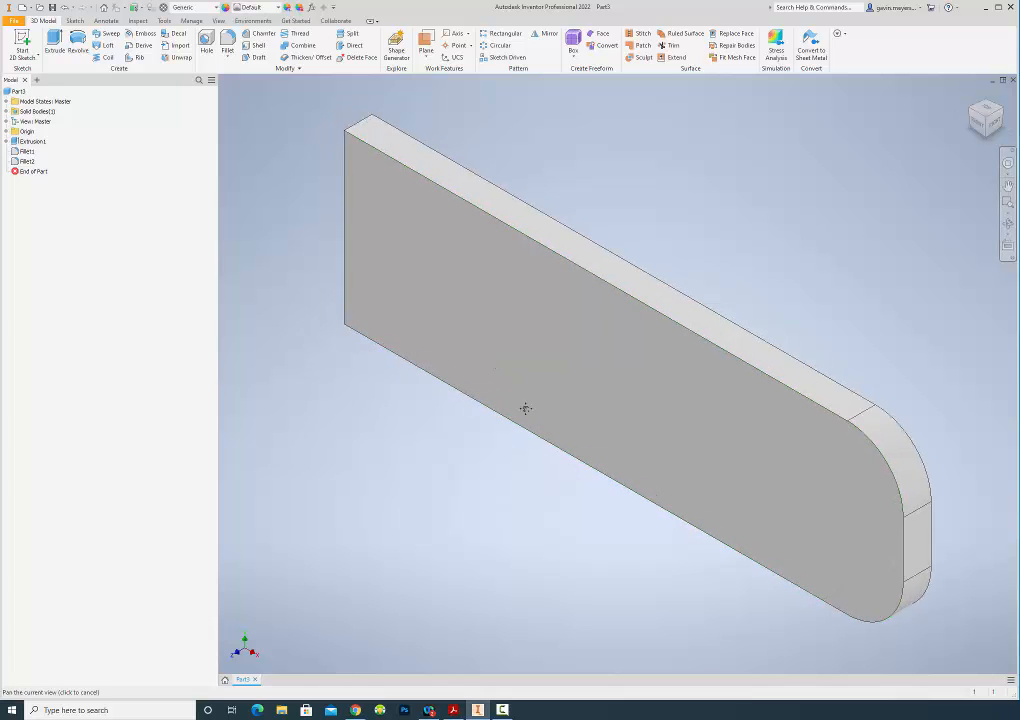
pyautogui.click(259, 33)
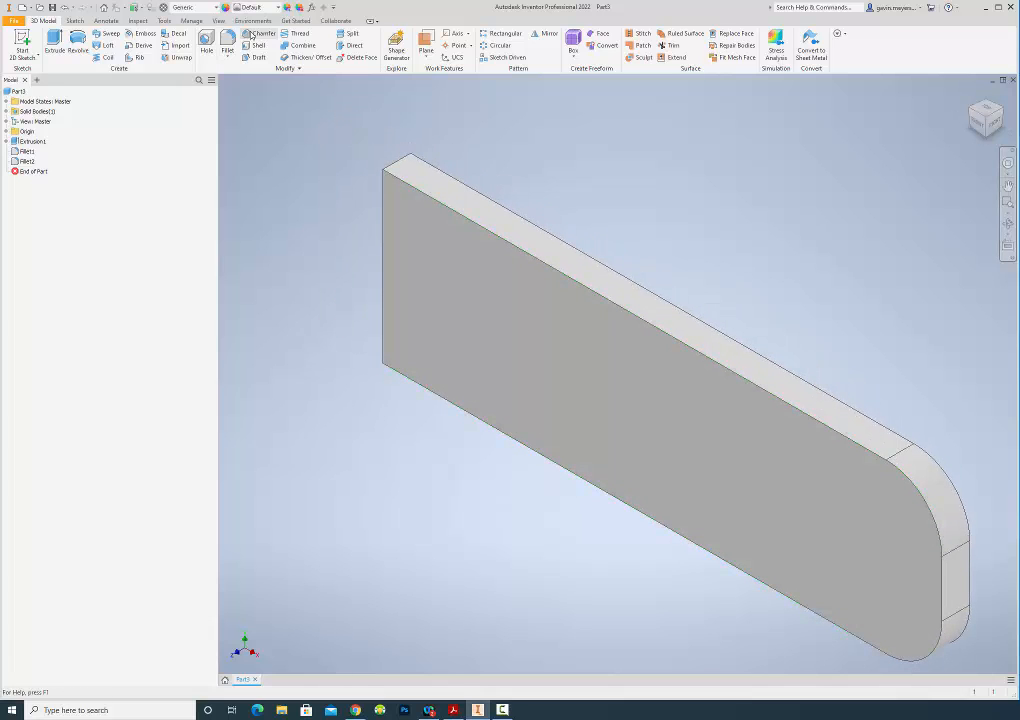
pyautogui.moveTo(349, 81); pyautogui.dragTo(778, 102)
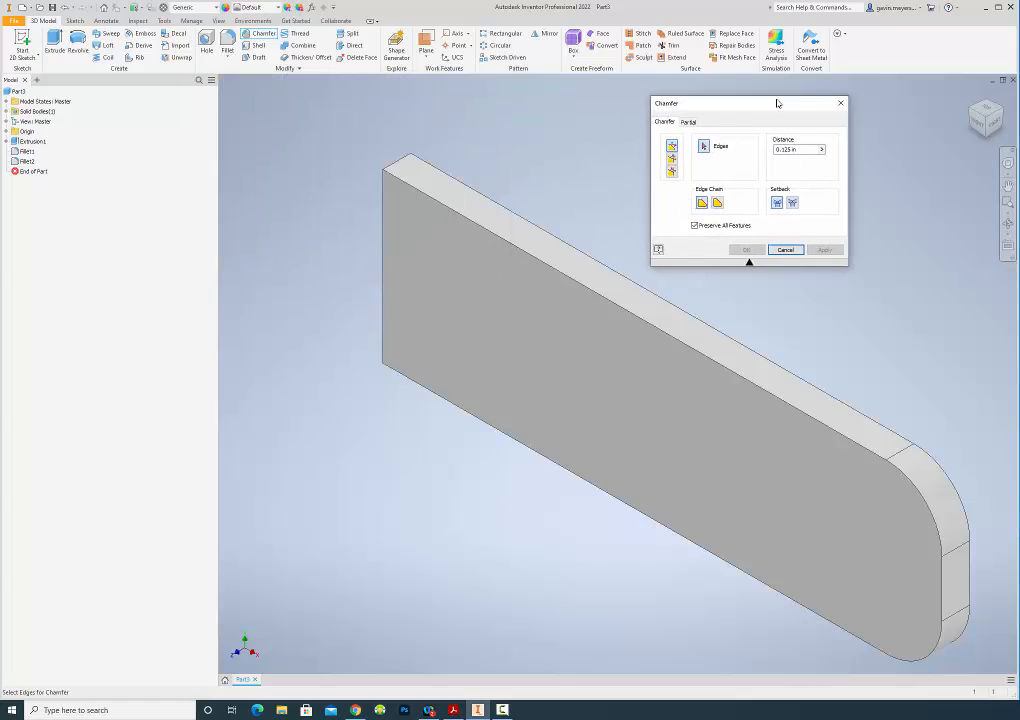
pyautogui.moveTo(800, 152); pyautogui.dragTo(761, 150)
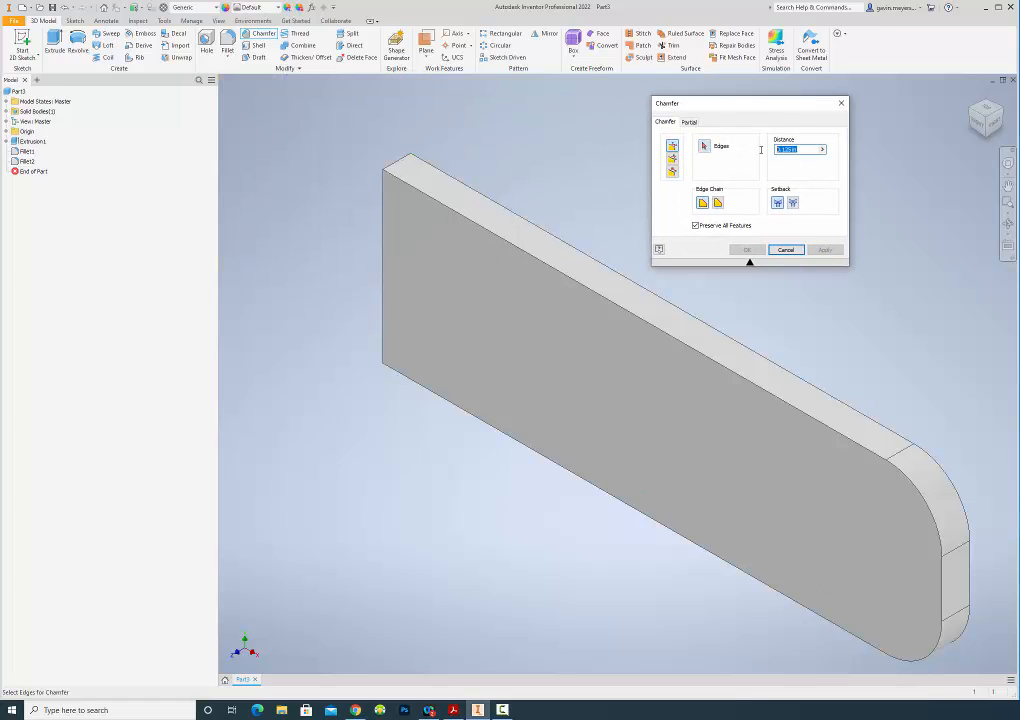
pyautogui.write('.25')
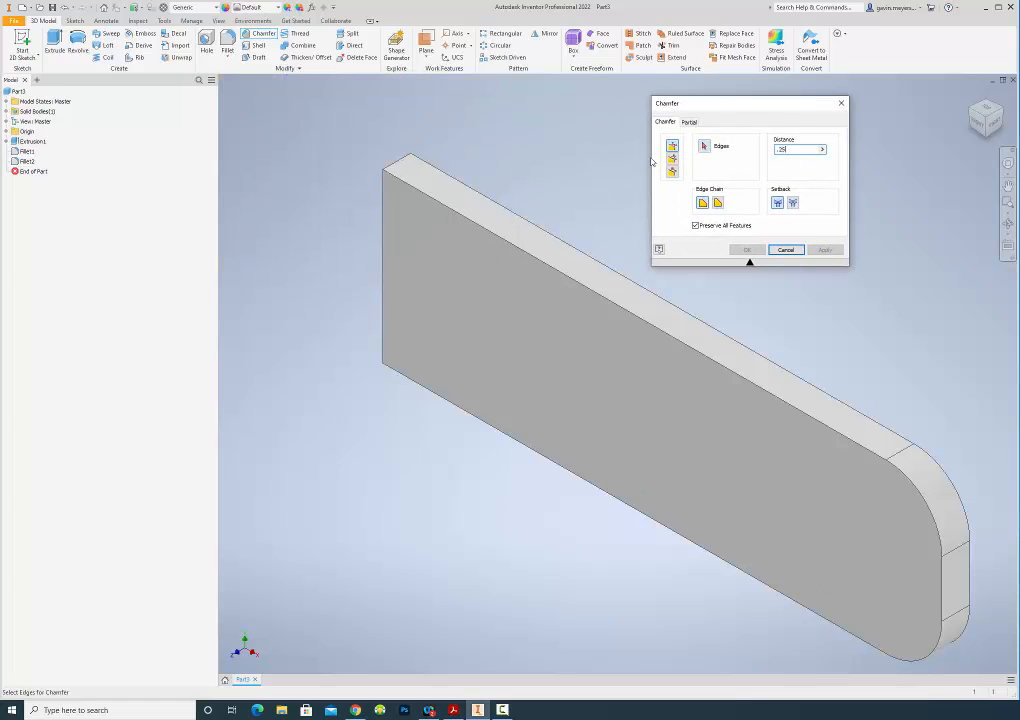
pyautogui.click(406, 162)
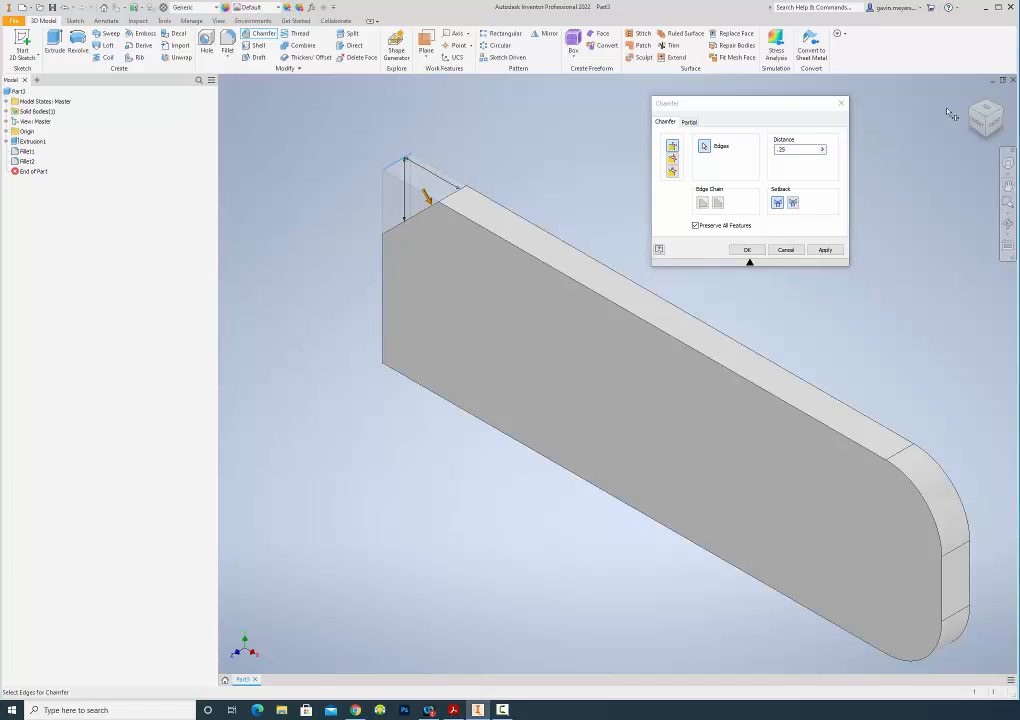
pyautogui.click(978, 123)
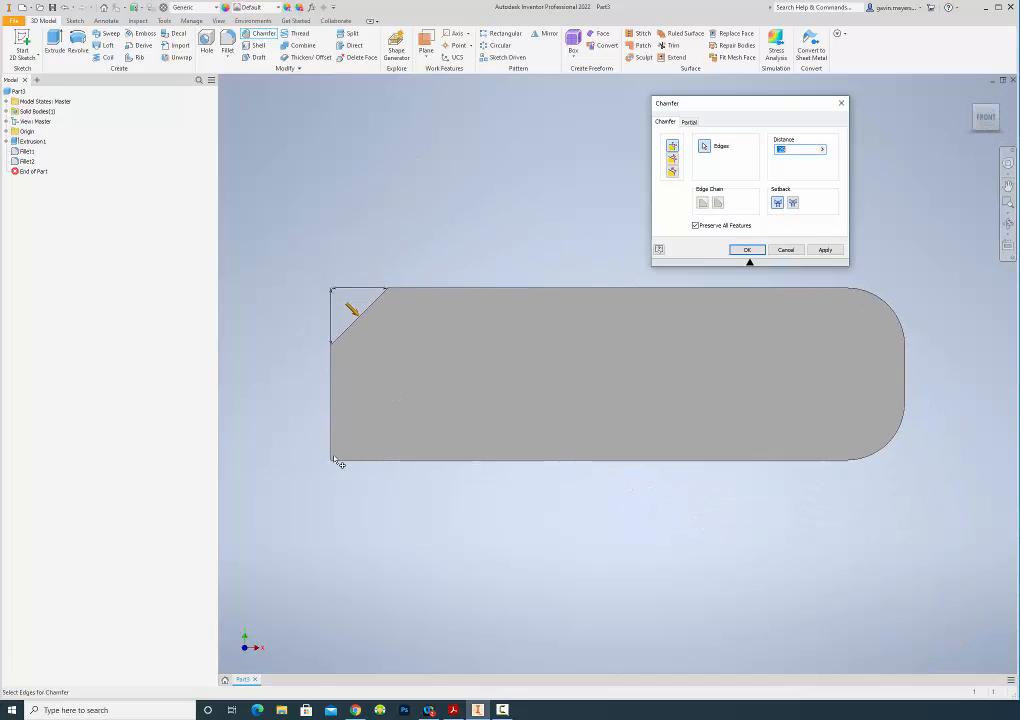
pyautogui.click(983, 138)
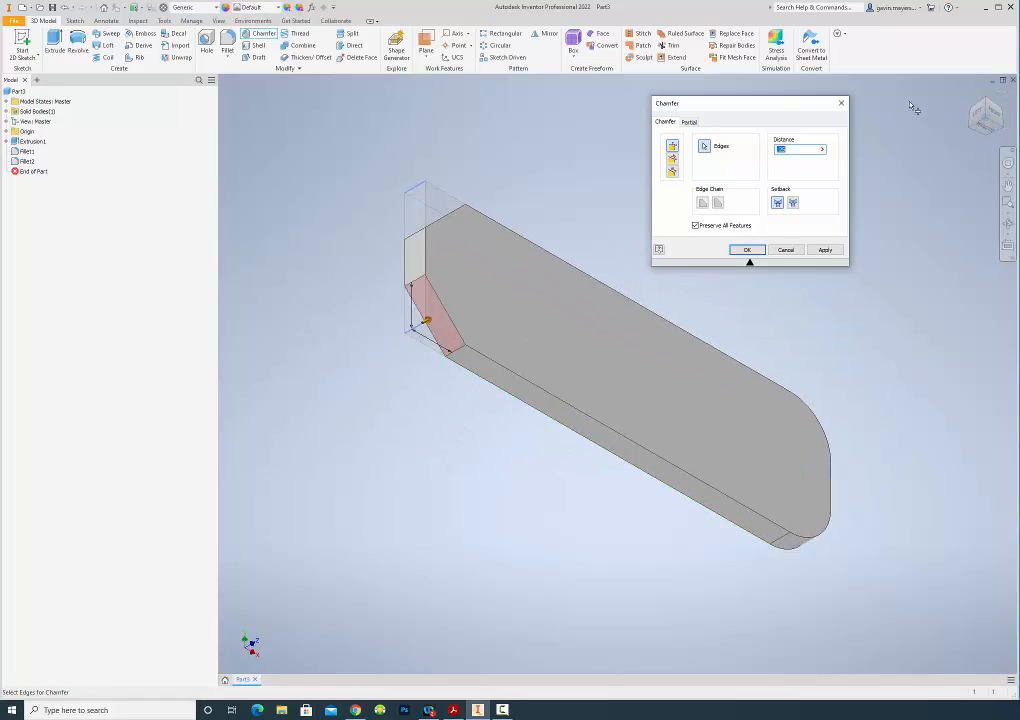
pyautogui.click(987, 117)
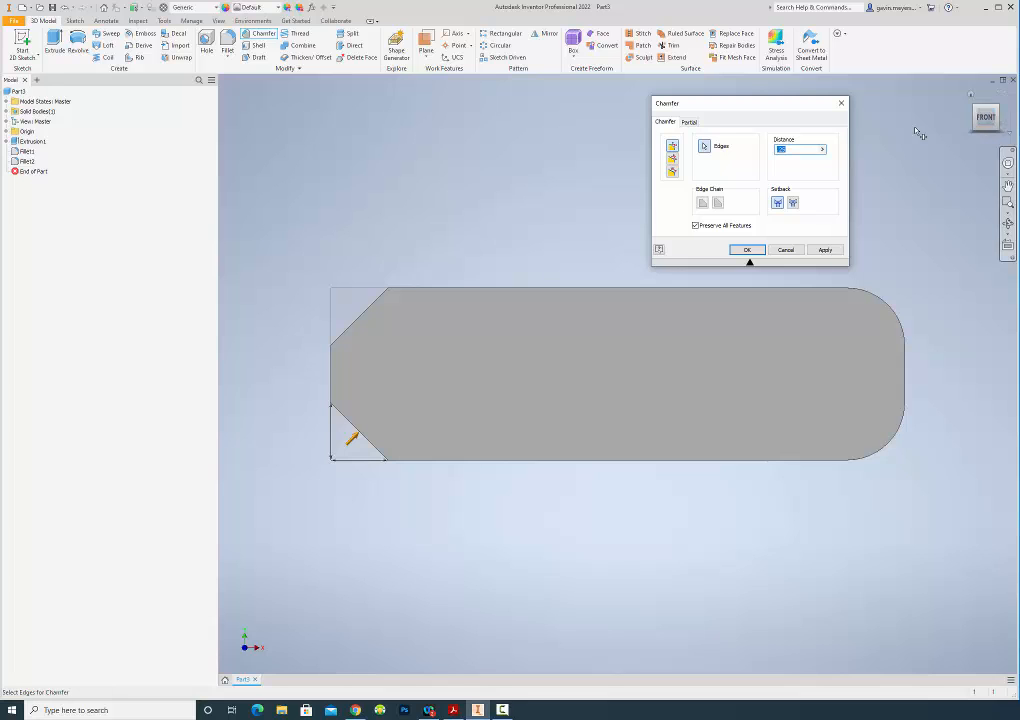
pyautogui.click(747, 250)
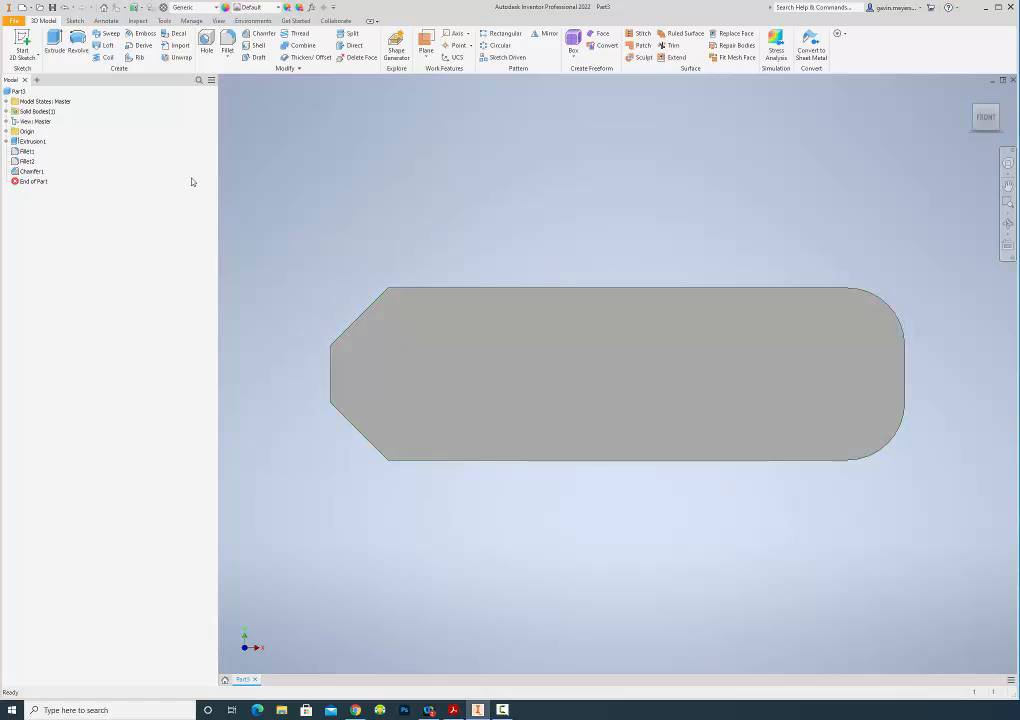
# Start a sketch on the plate's front face and project the face's outline into it.
pyautogui.click(22, 42)
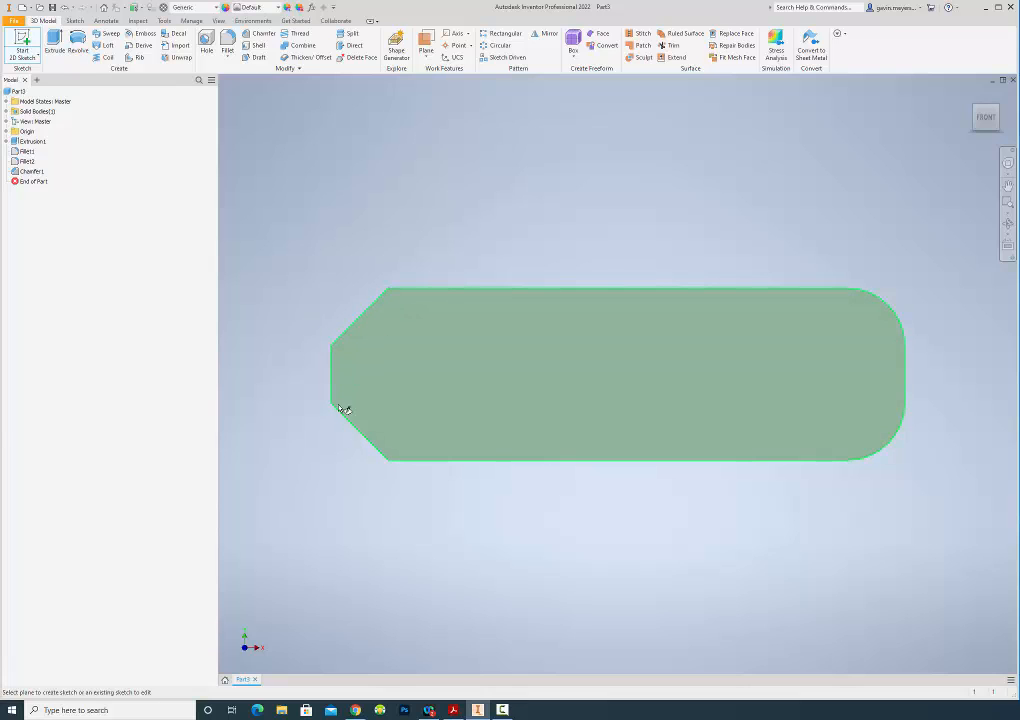
pyautogui.click(631, 405)
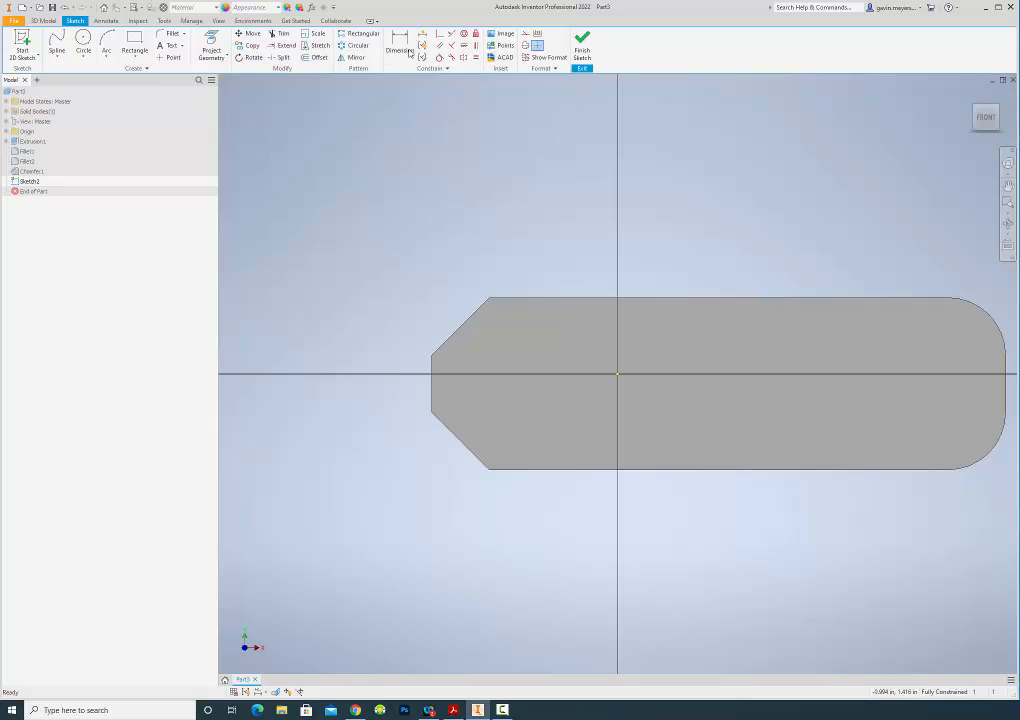
pyautogui.click(211, 48)
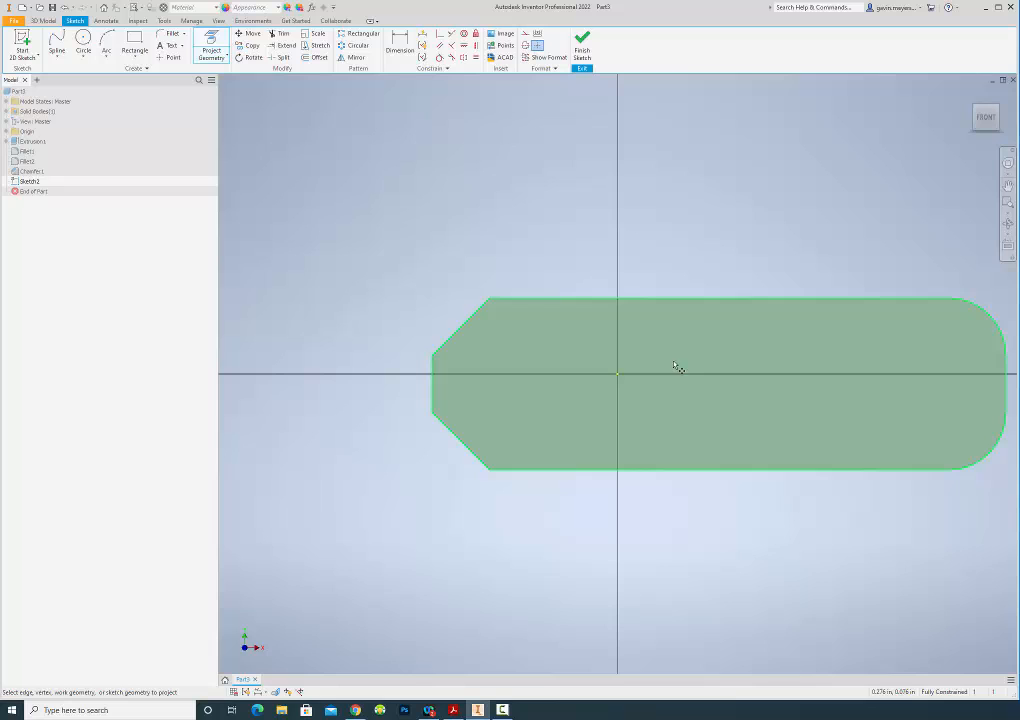
pyautogui.click(854, 335)
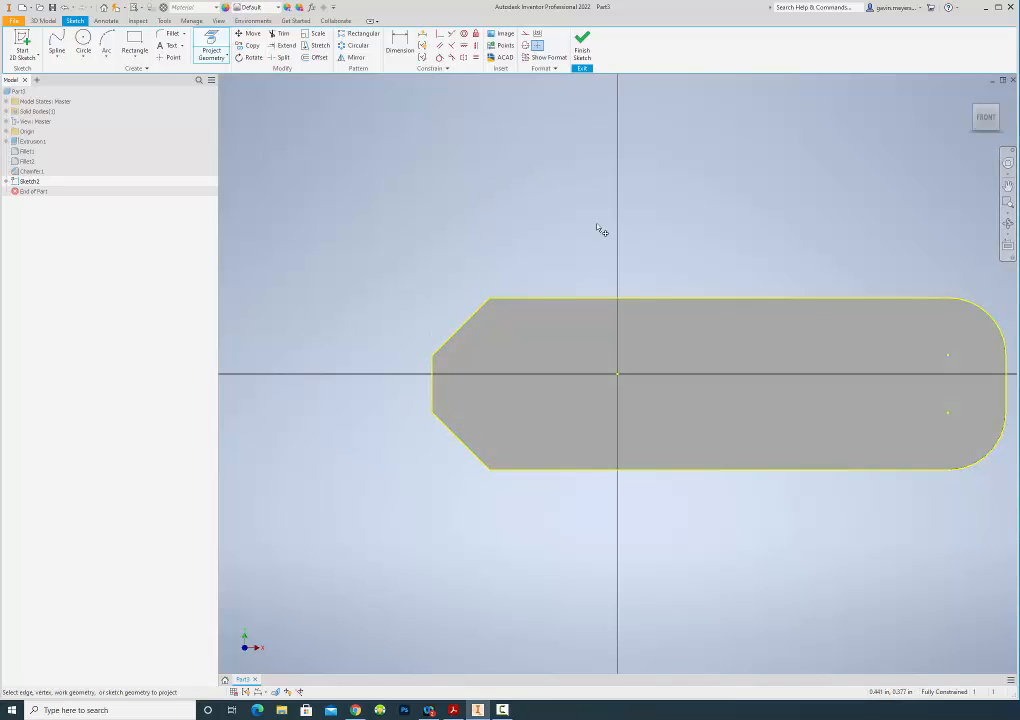
# Offset the projected outline inward by about 0.06 in to form a border loop.
pyautogui.click(317, 57)
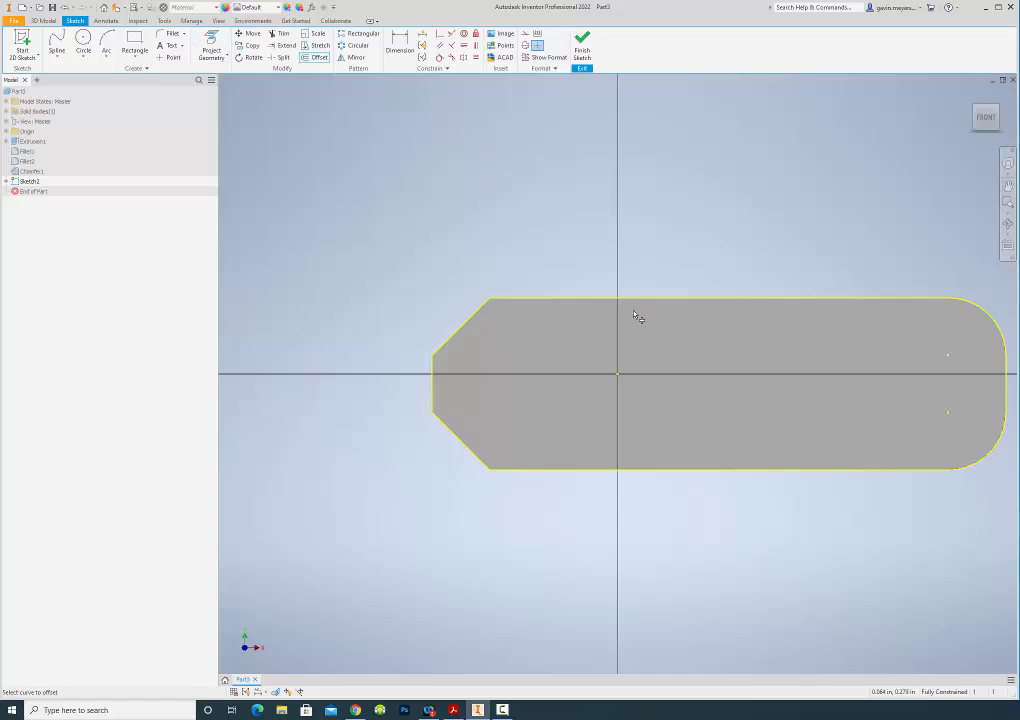
pyautogui.click(638, 305)
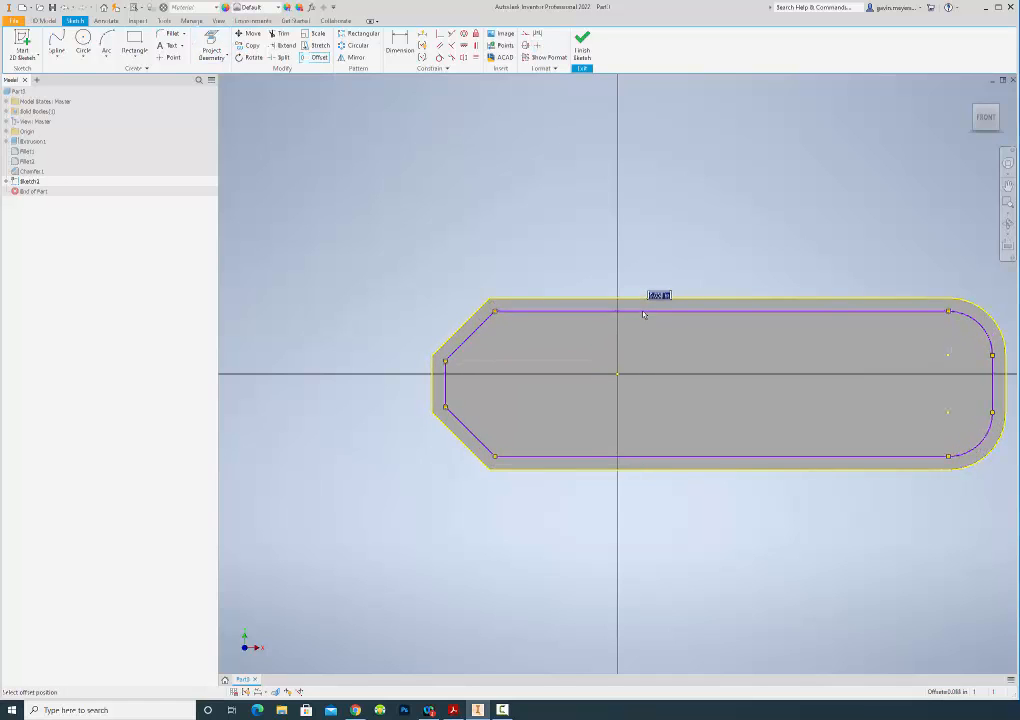
pyautogui.click(645, 311)
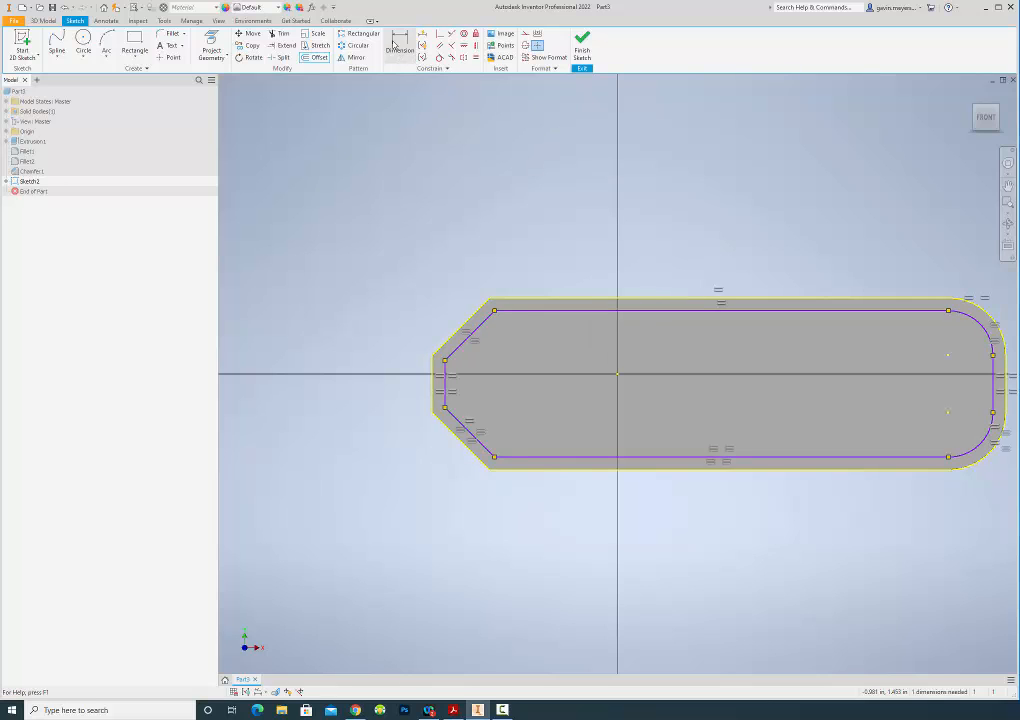
# Dimension the gap between the outline's top edge and the offset loop as 0.05 in and finish the sketch.
pyautogui.click(400, 45)
pyautogui.click(648, 314)
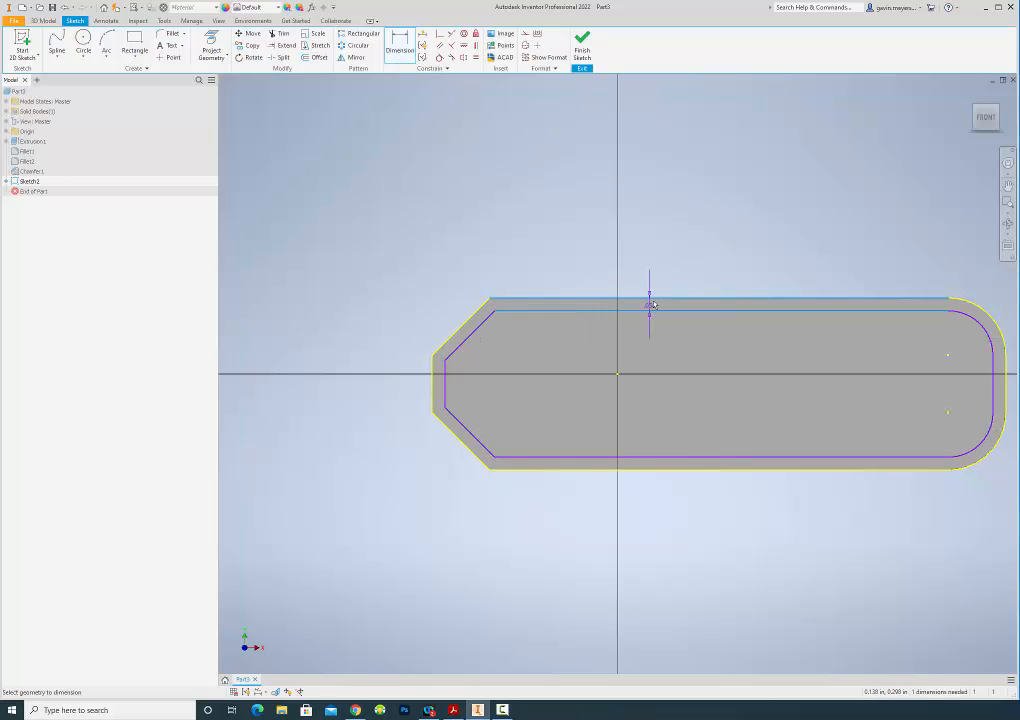
pyautogui.click(658, 268)
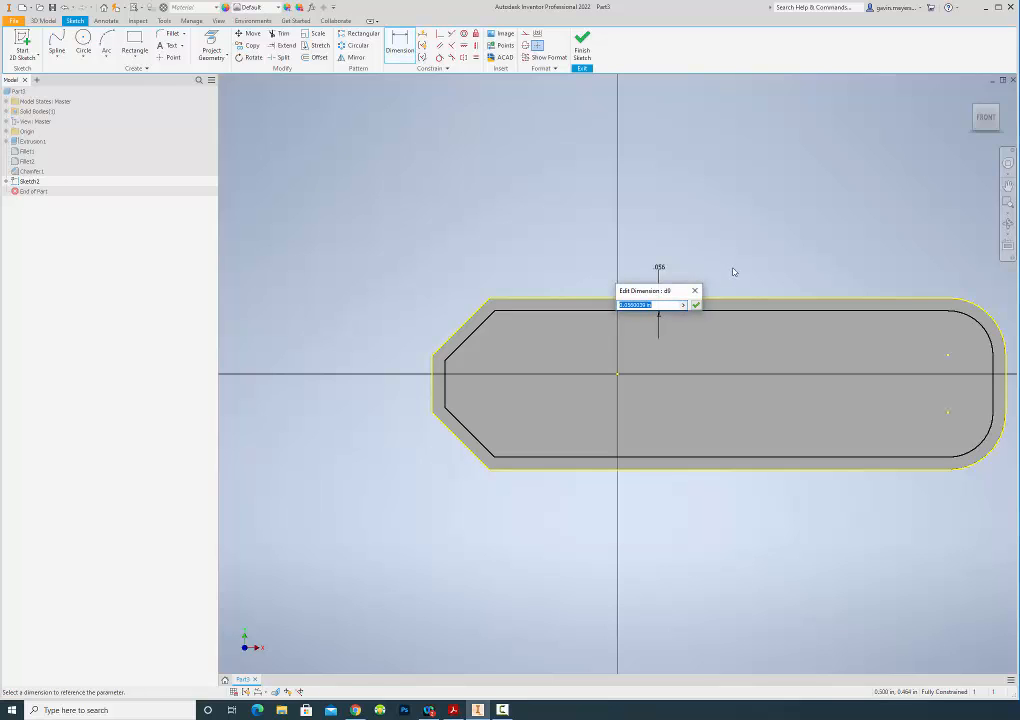
pyautogui.write('.05')
pyautogui.press('Return')
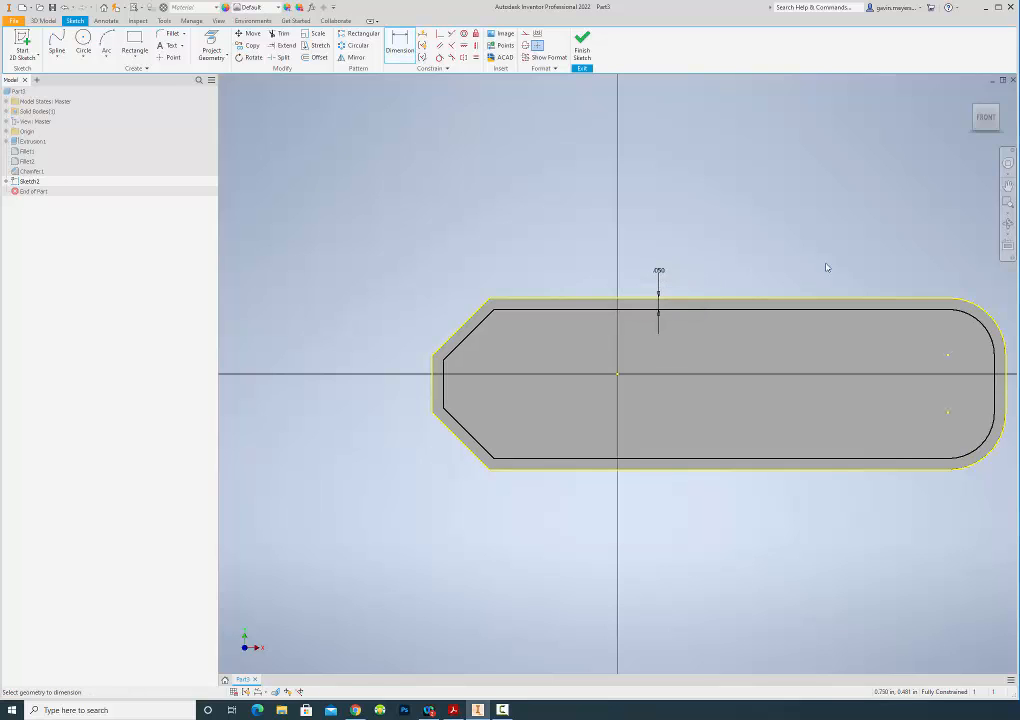
pyautogui.click(583, 42)
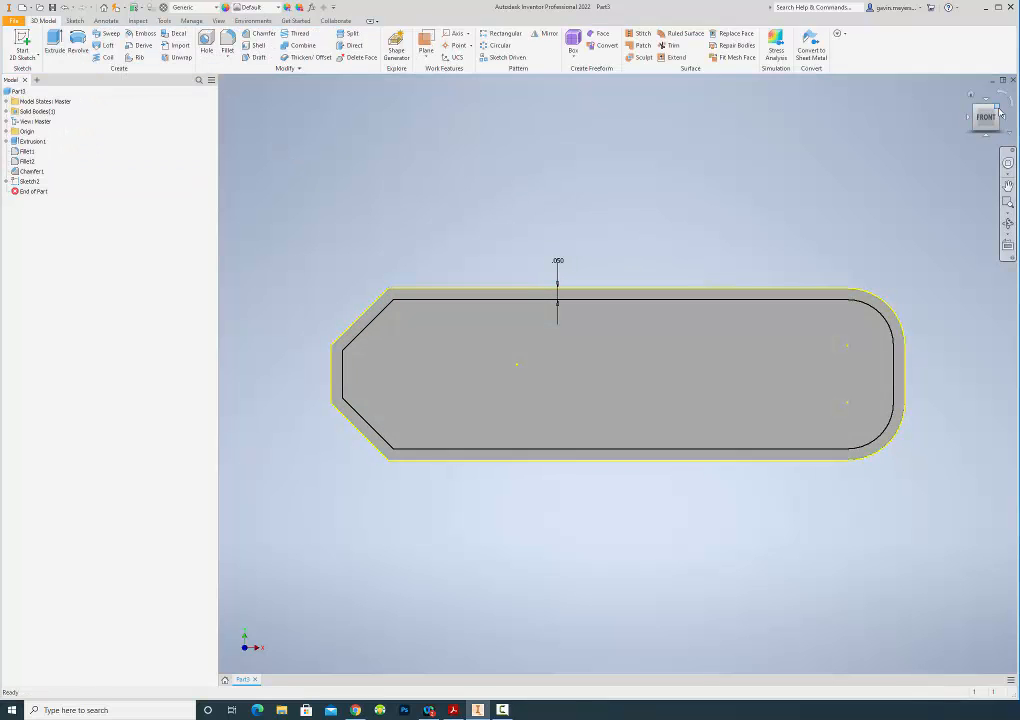
# Extrude the border profile between the two outlines 1/16 in outward from the front face as a raised rim.
pyautogui.click(985, 113)
pyautogui.click(54, 44)
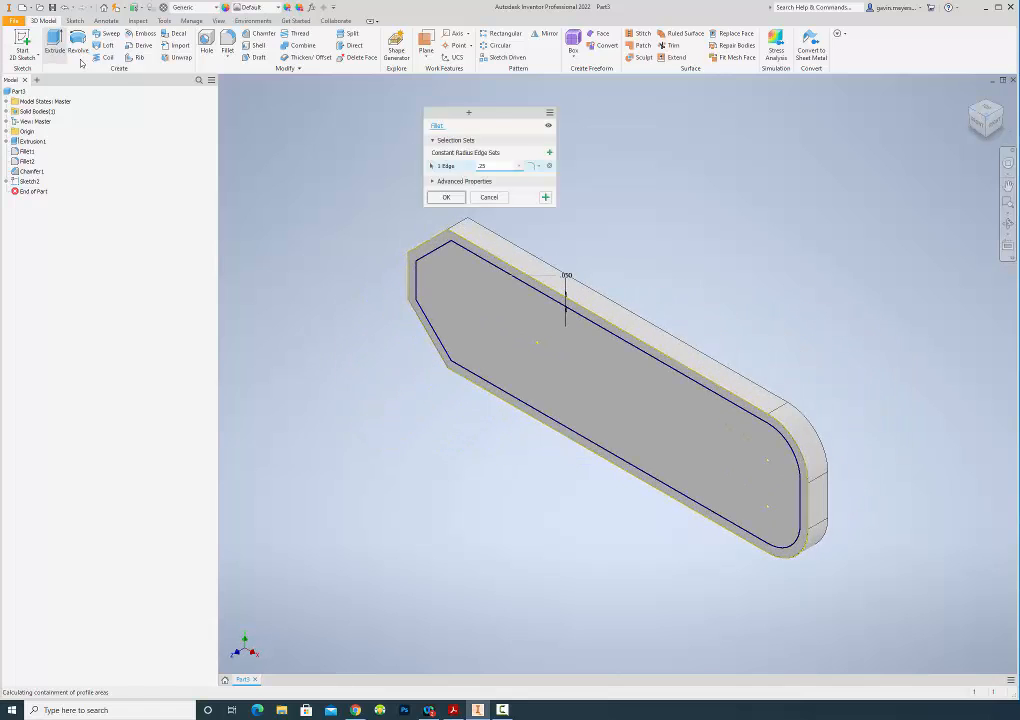
pyautogui.click(418, 264)
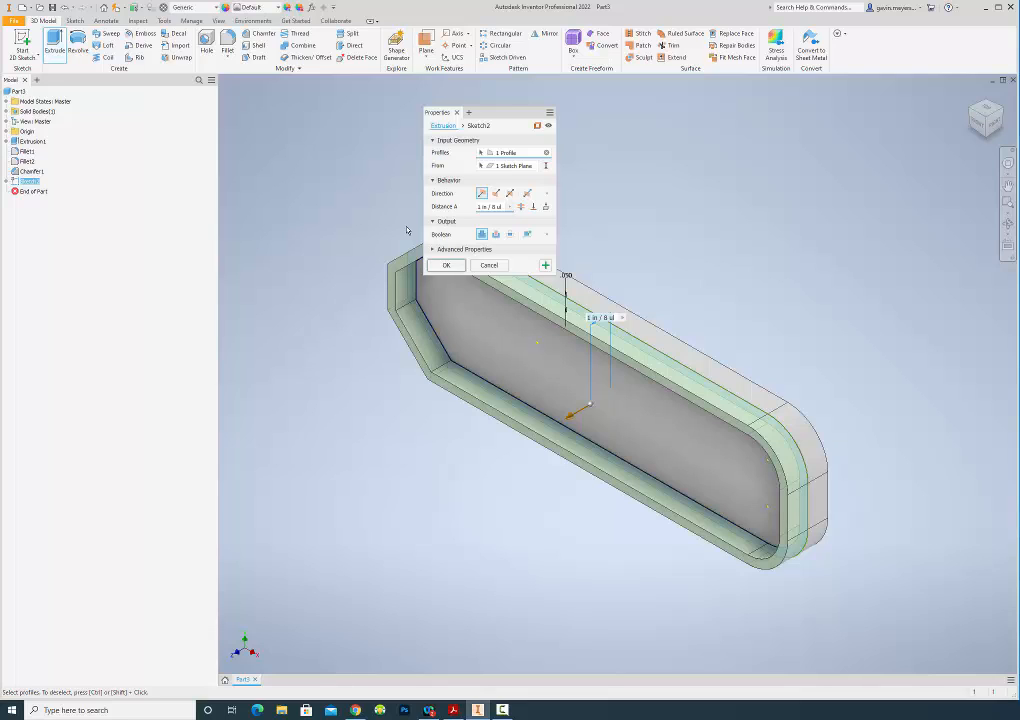
pyautogui.click(485, 208)
pyautogui.click(499, 206)
pyautogui.moveTo(501, 206); pyautogui.dragTo(446, 207)
pyautogui.write('1/1')
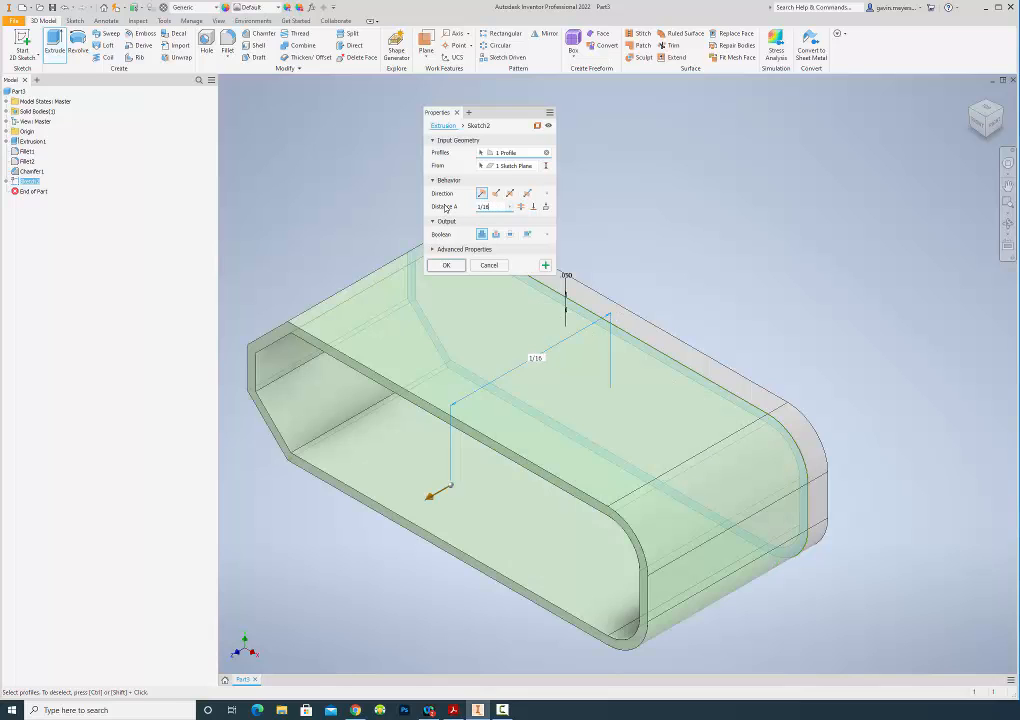
pyautogui.write('6')
pyautogui.press('Return')
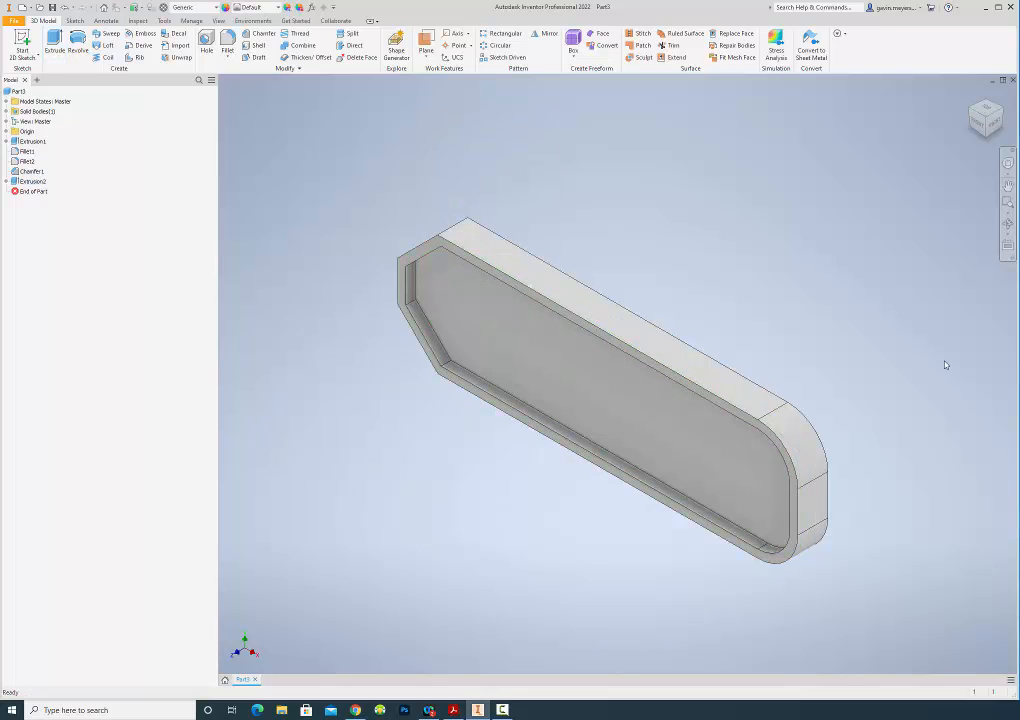
# Edit the rim's sketch to set the border offset dimension to 0.1 in, and finish the sketch.
pyautogui.click(975, 124)
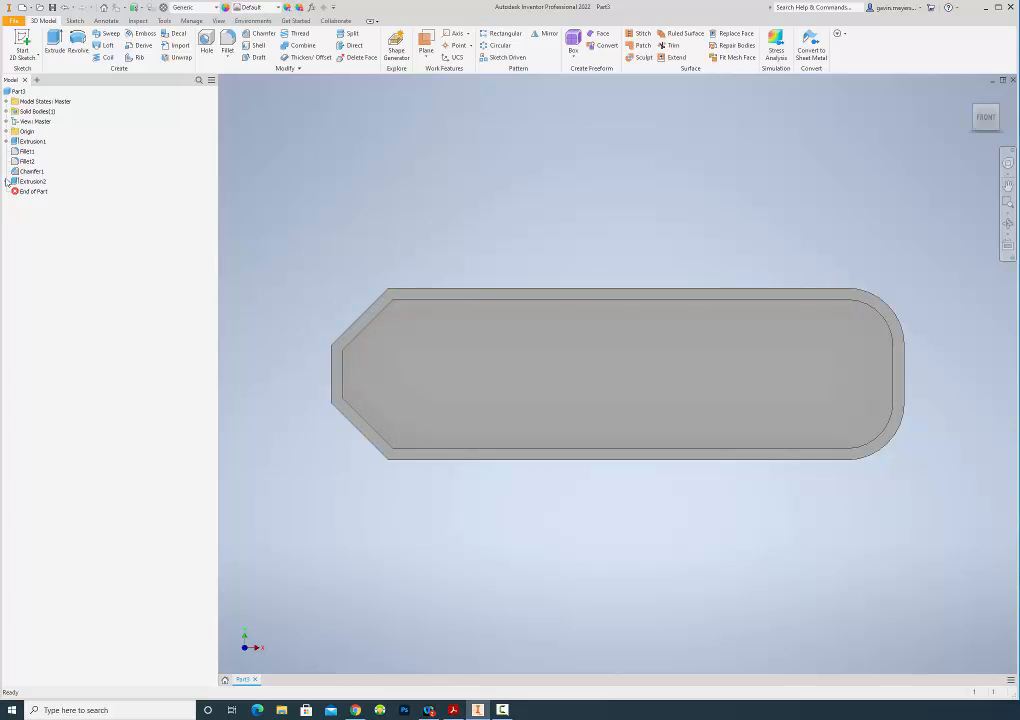
pyautogui.click(7, 181)
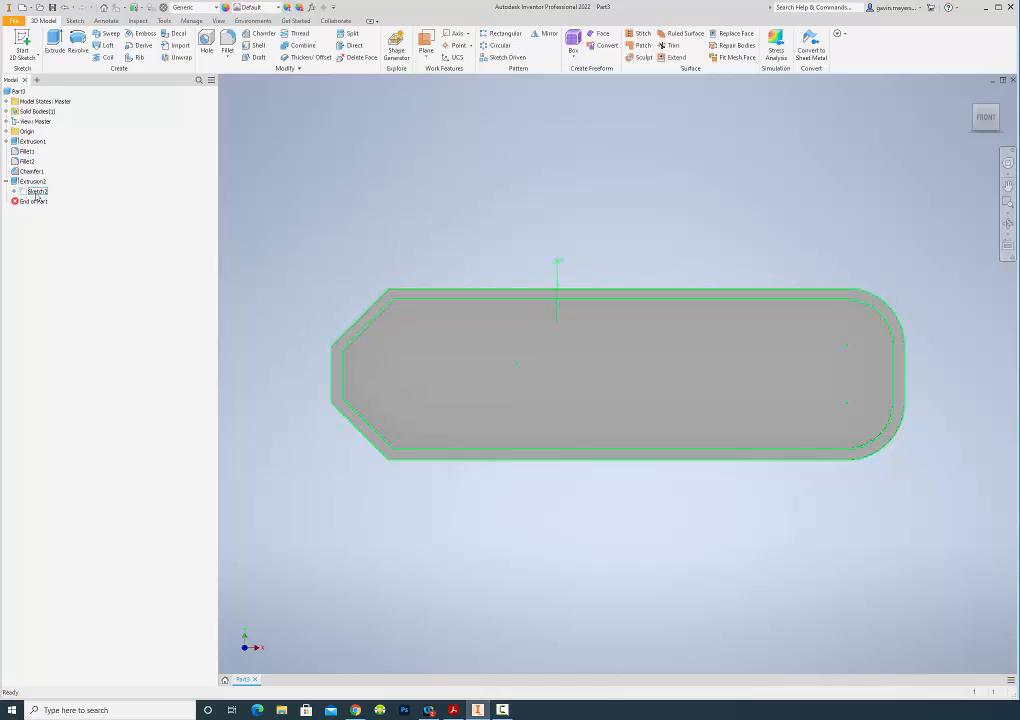
pyautogui.doubleClick(38, 190)
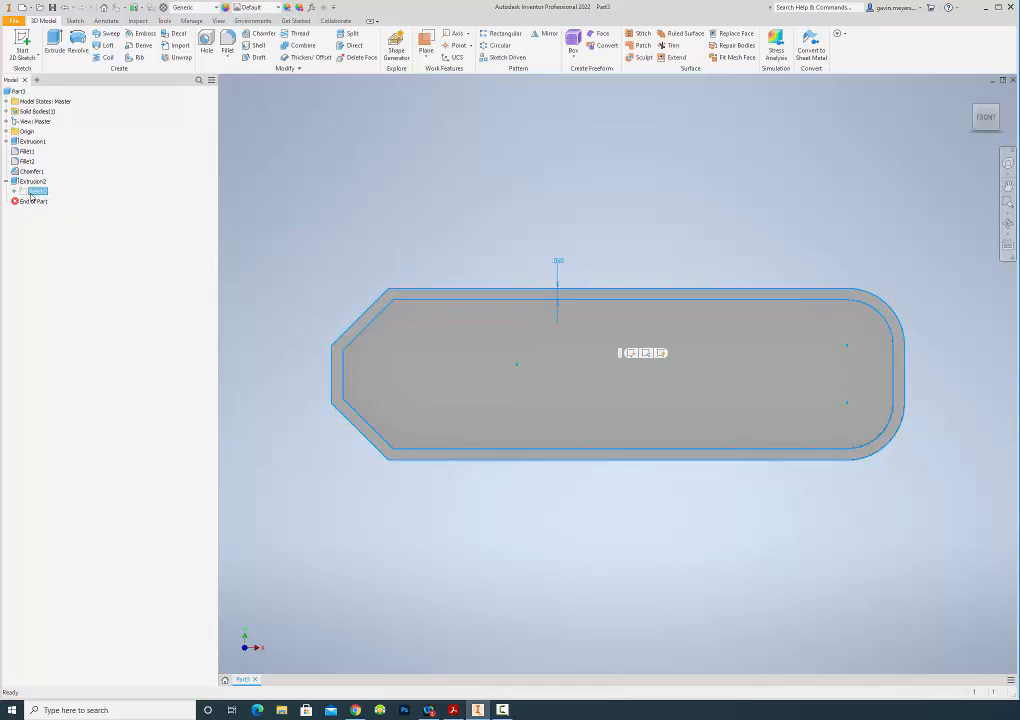
pyautogui.doubleClick(560, 276)
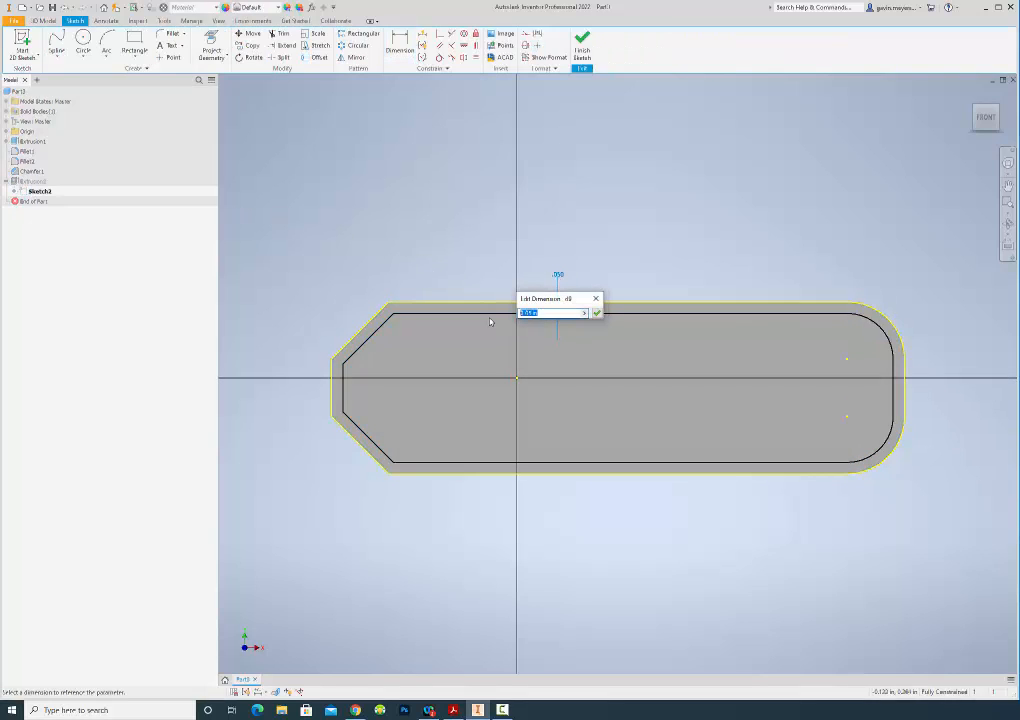
pyautogui.write('.2')
pyautogui.press('Return')
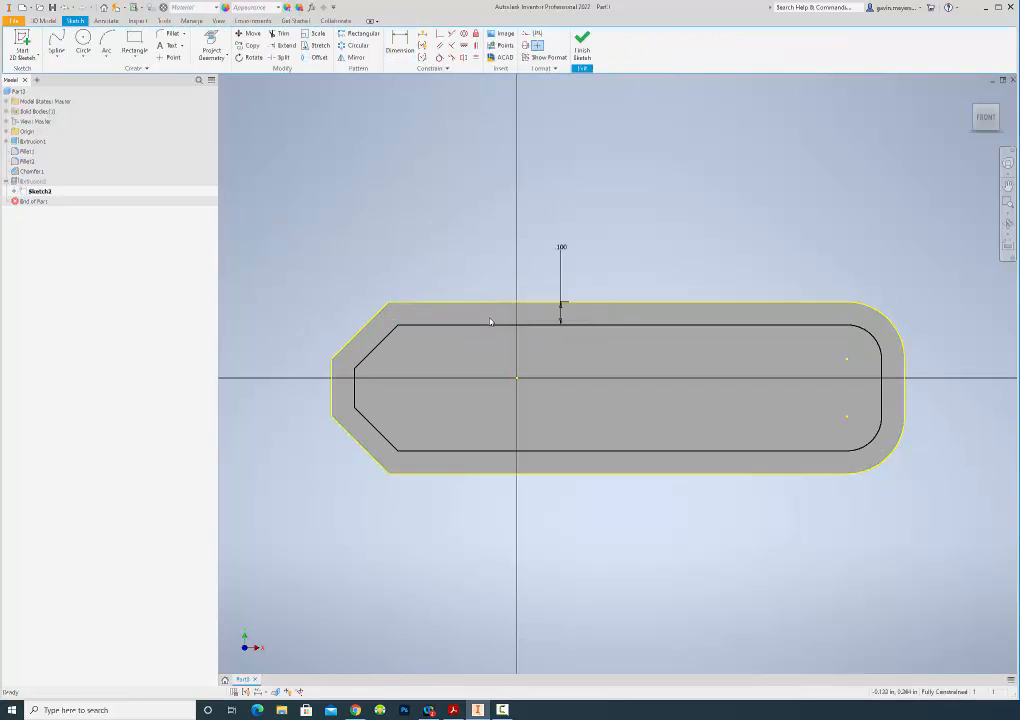
pyautogui.click(582, 50)
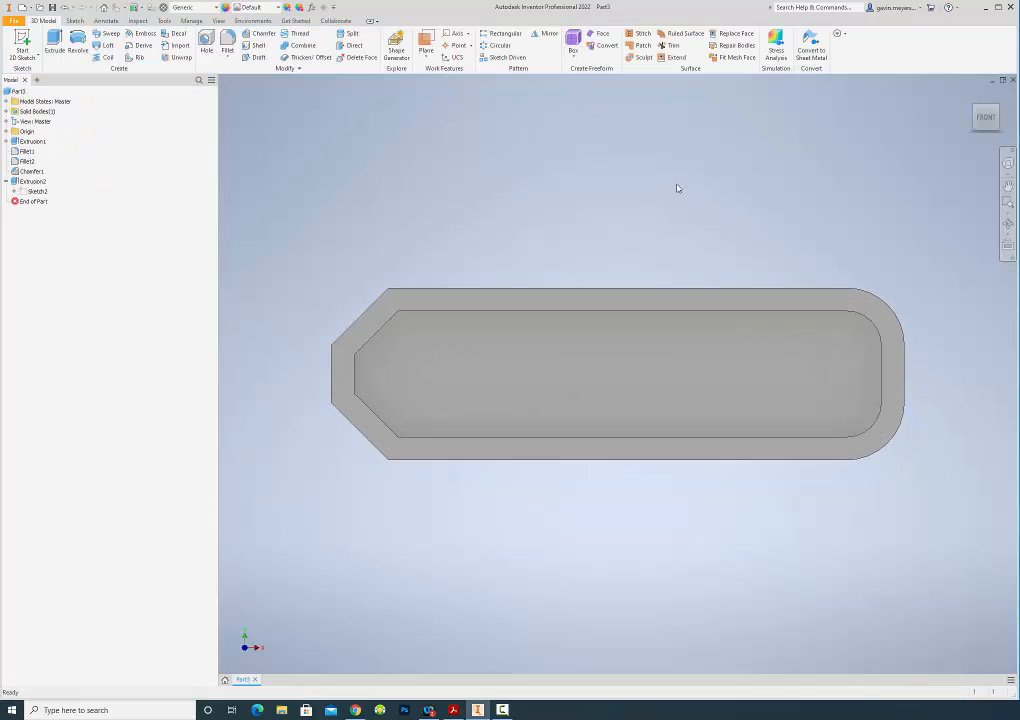
pyautogui.click(996, 110)
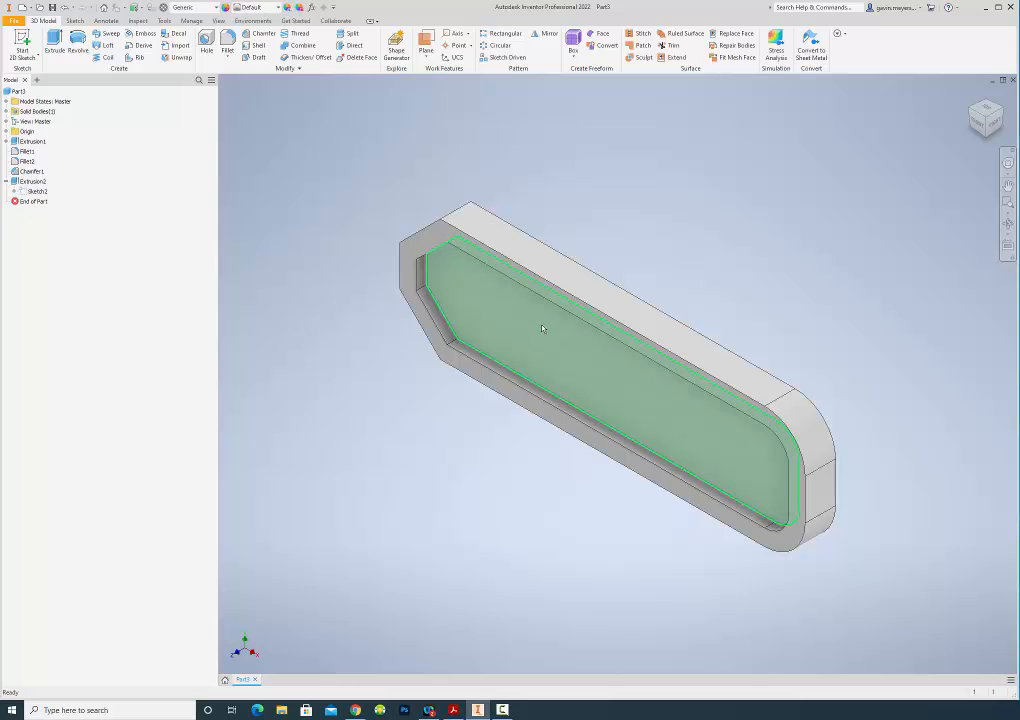
pyautogui.click(262, 33)
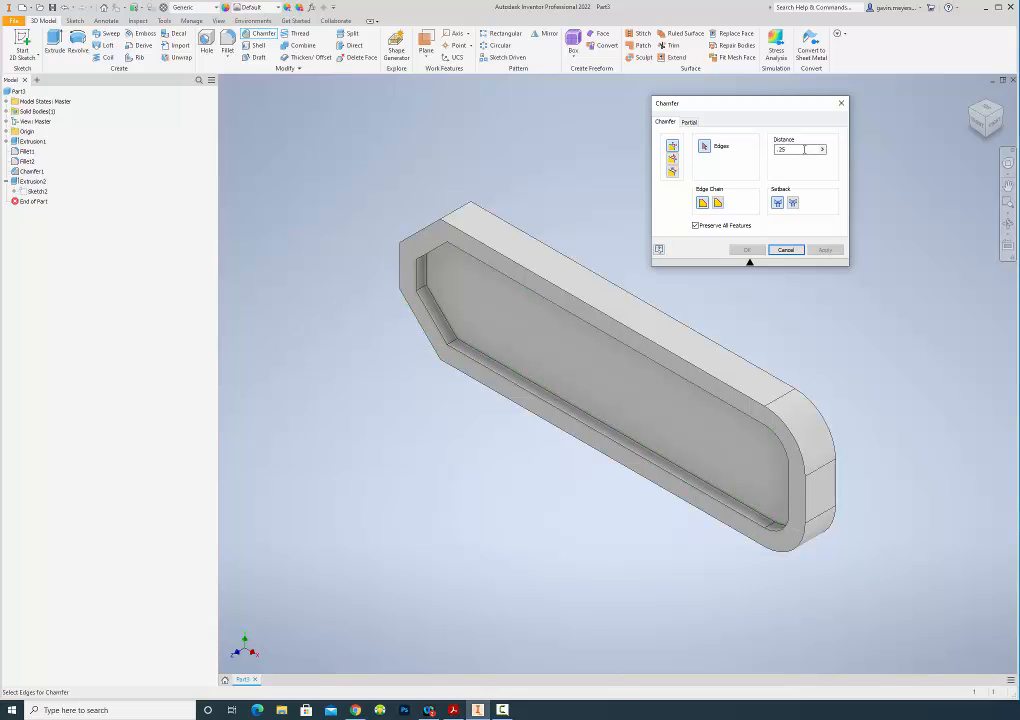
pyautogui.moveTo(803, 150); pyautogui.dragTo(705, 153)
pyautogui.click(562, 291)
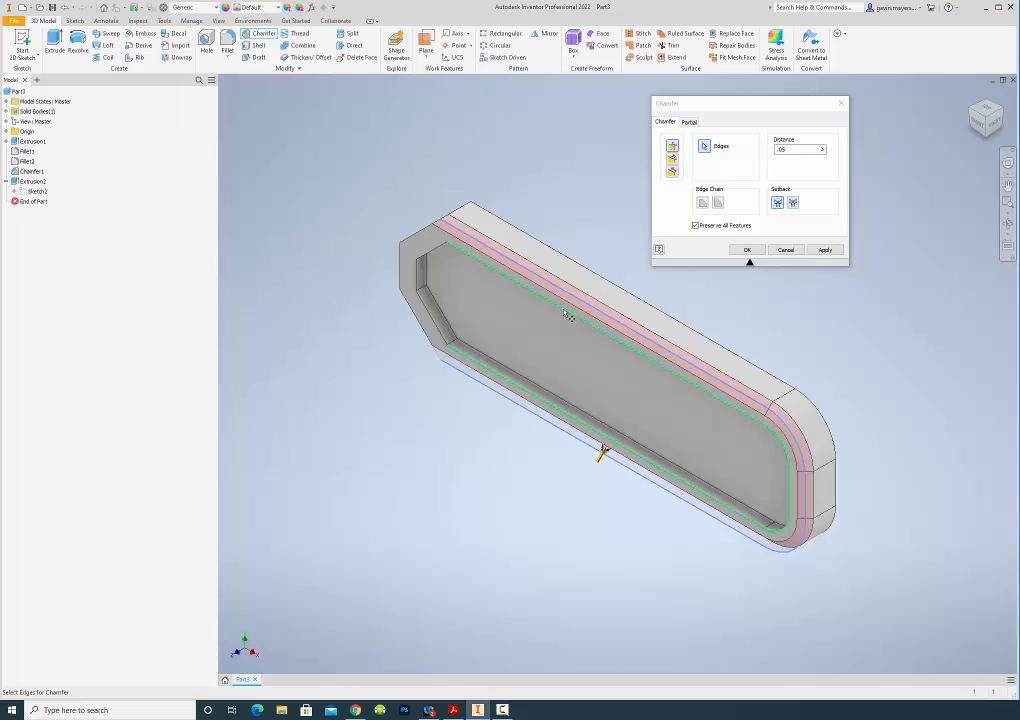
pyautogui.click(566, 316)
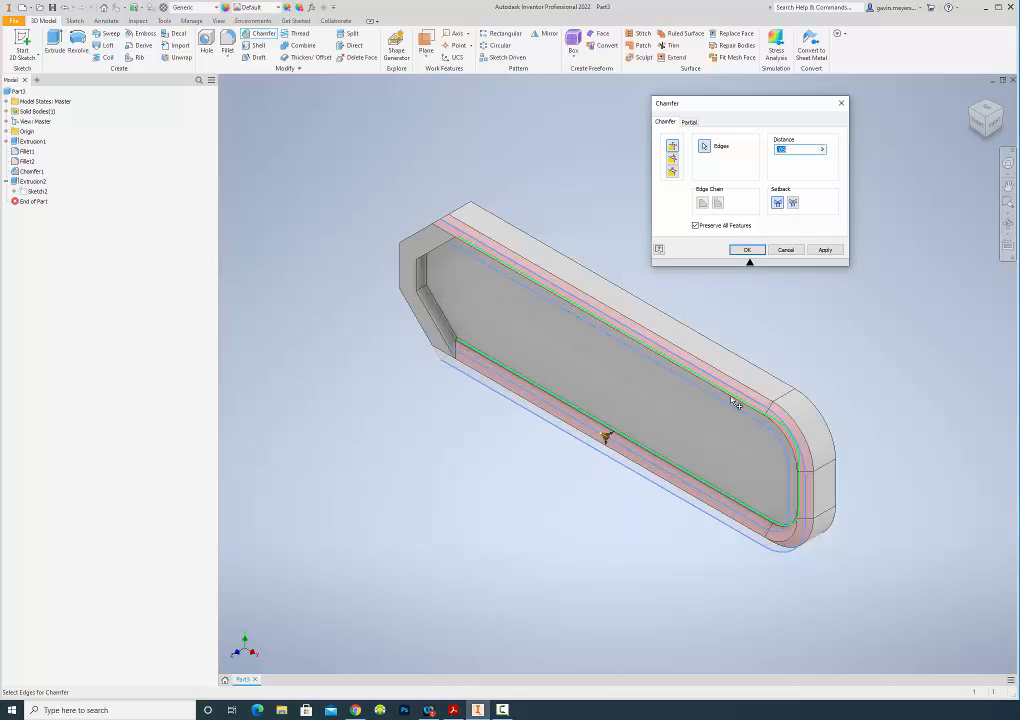
pyautogui.click(444, 338)
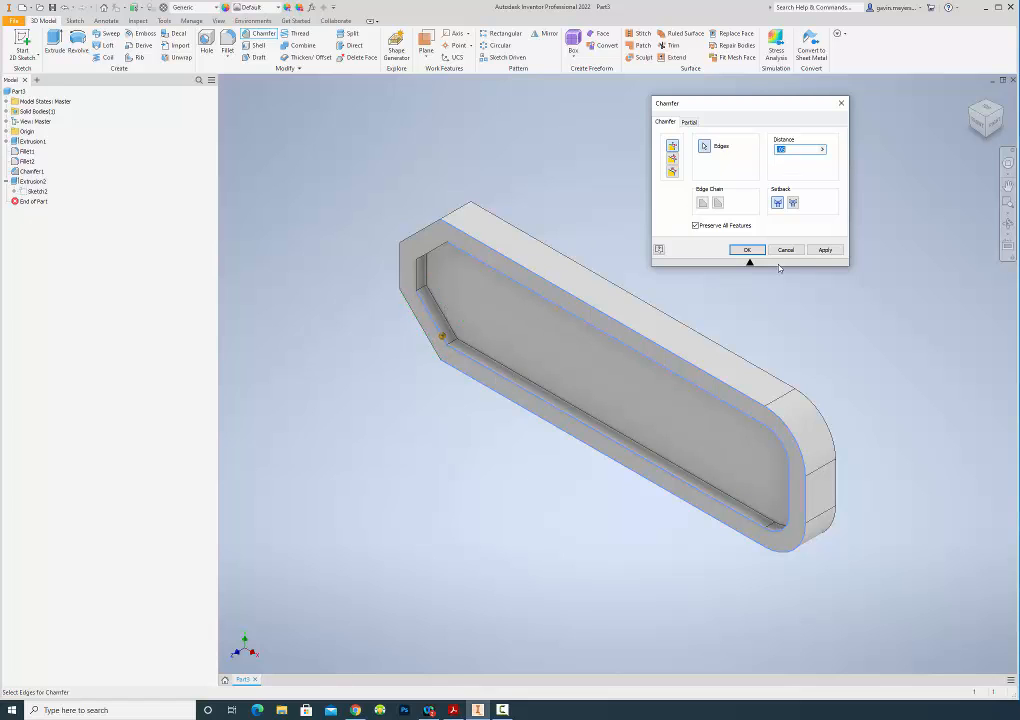
pyautogui.click(785, 250)
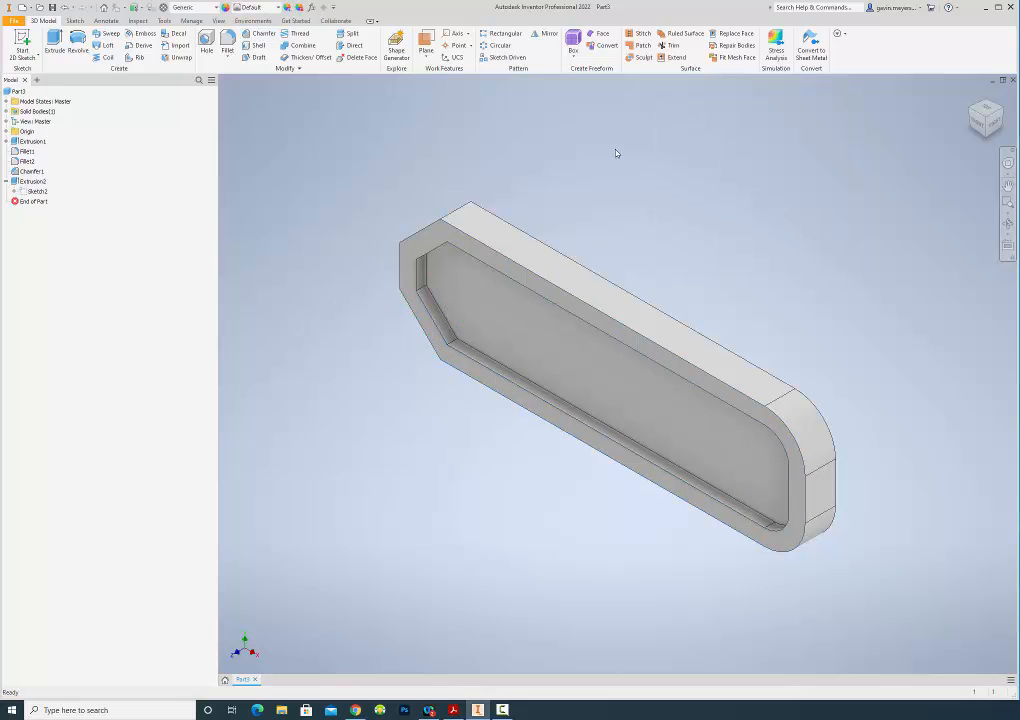
# Chamfer the outer and inner front edges of the raised rim all the way around by 0.025 in.
pyautogui.click(246, 38)
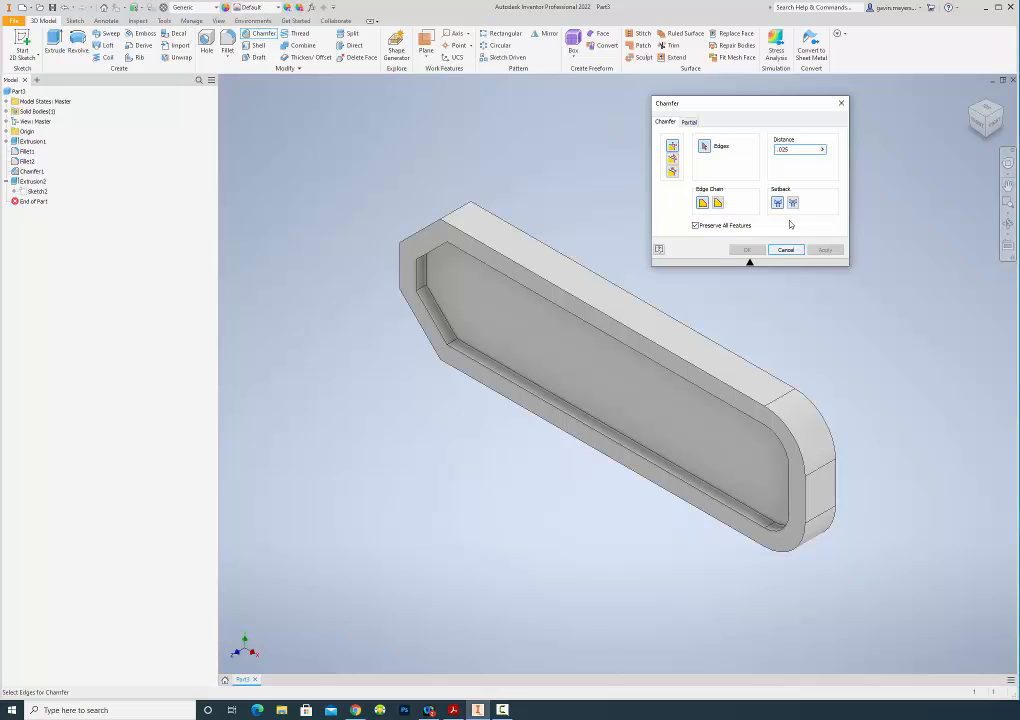
pyautogui.click(622, 322)
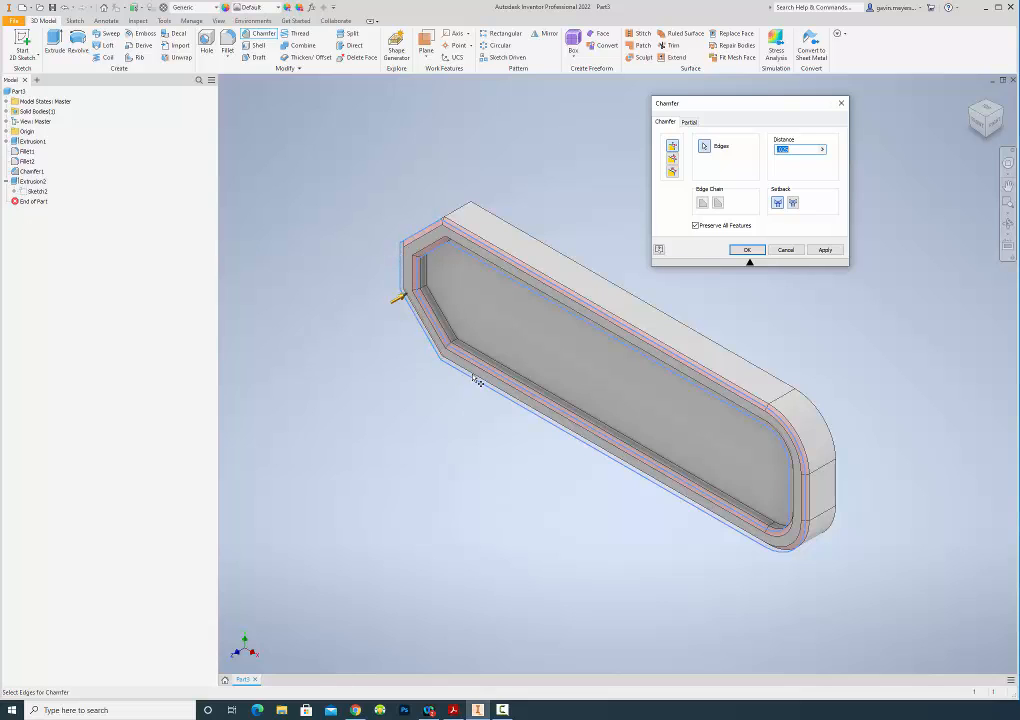
pyautogui.click(985, 137)
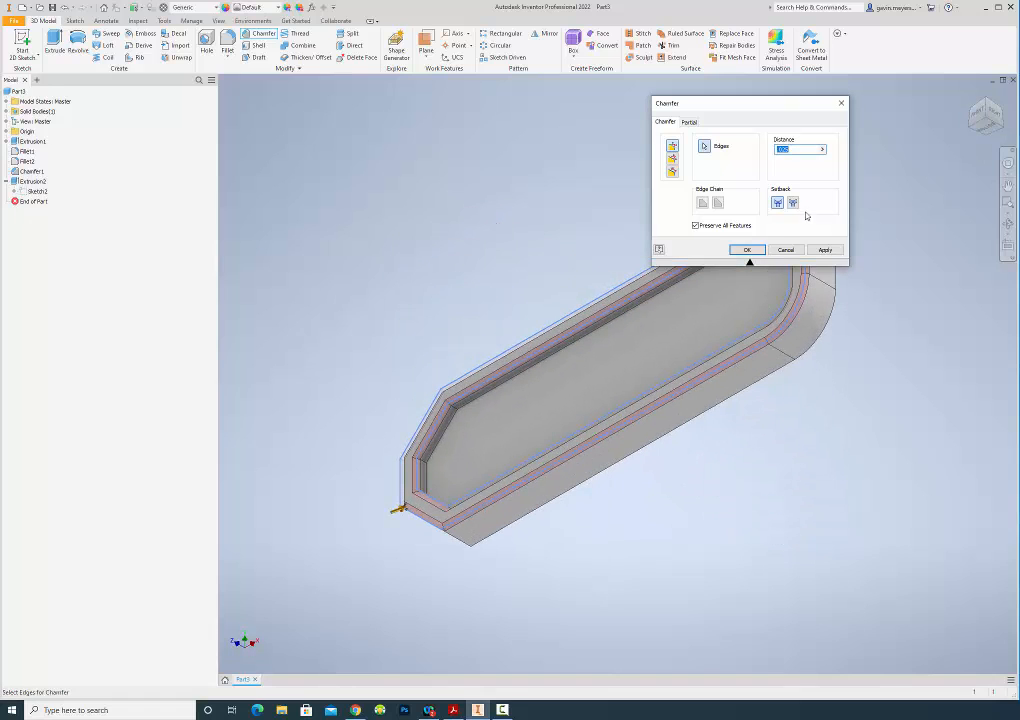
pyautogui.click(824, 249)
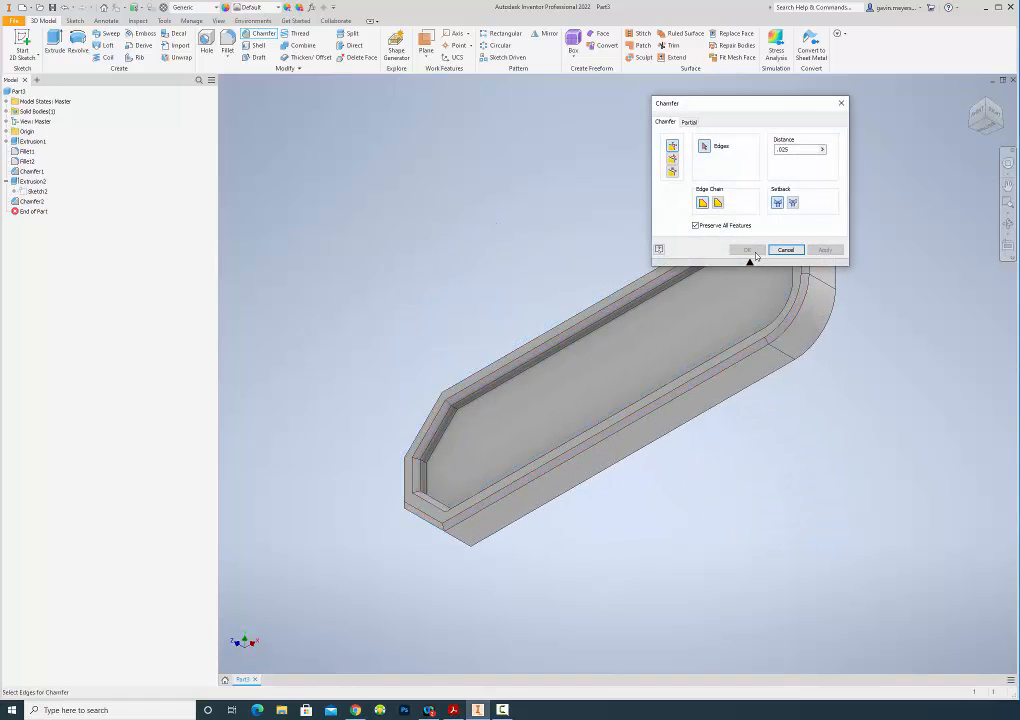
pyautogui.click(842, 103)
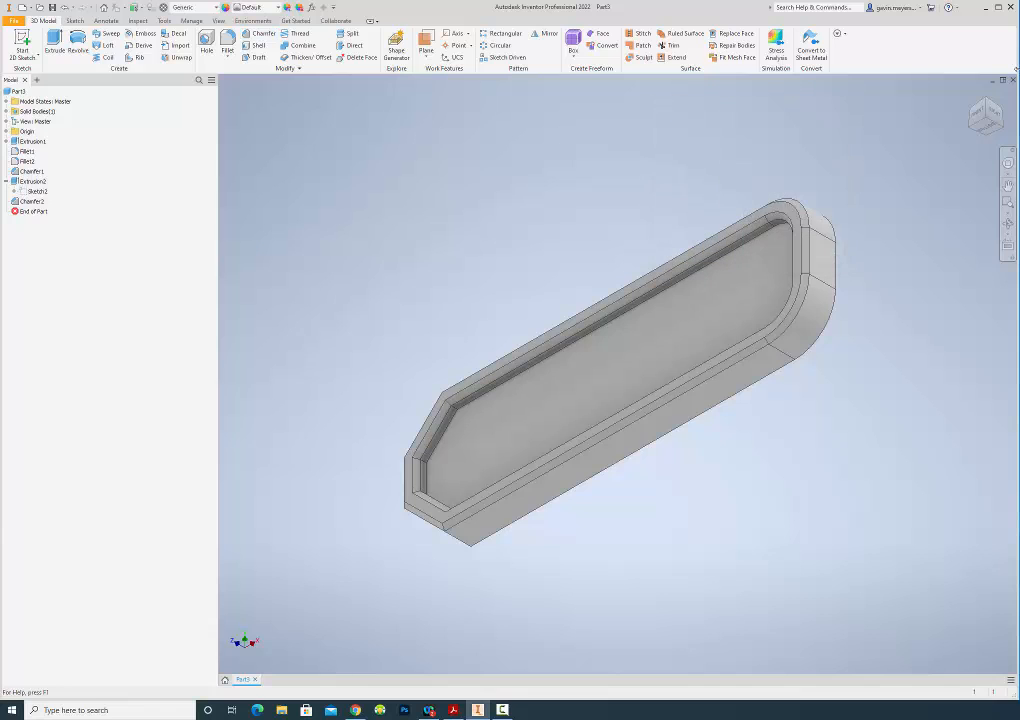
# Start a 2D sketch on the recessed front face inside the rim.
pyautogui.click(970, 97)
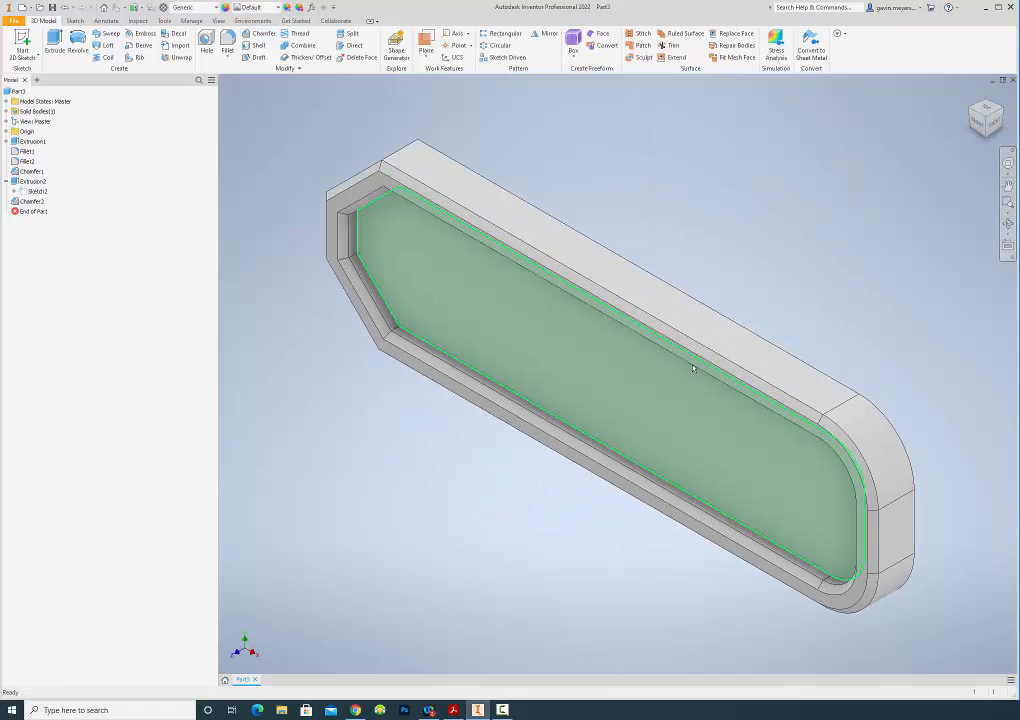
pyautogui.click(982, 121)
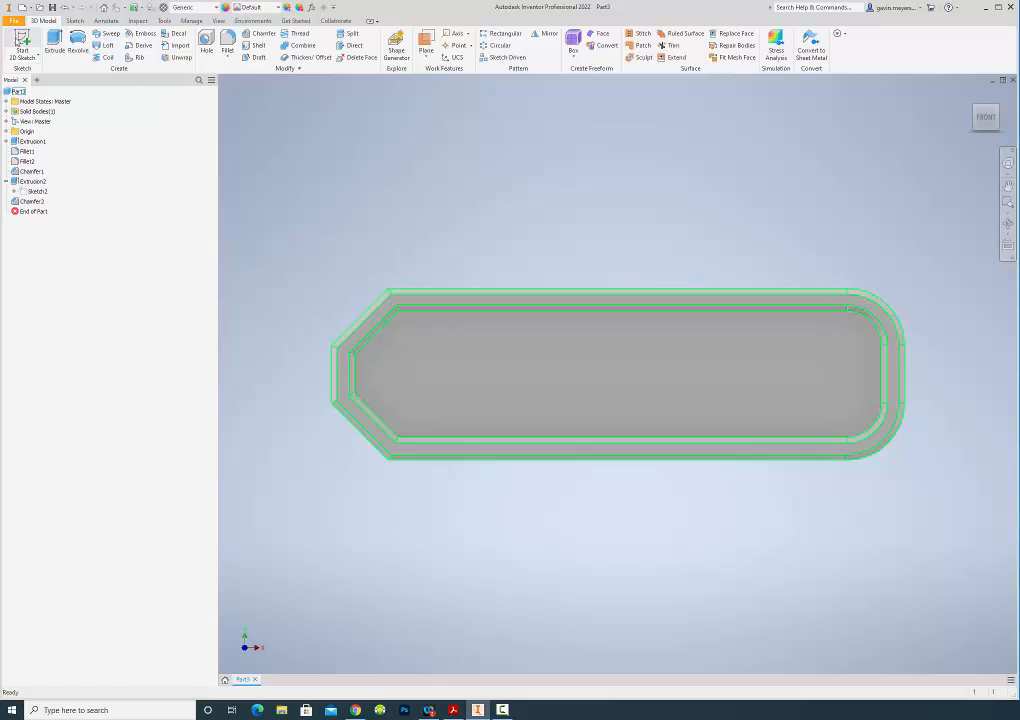
pyautogui.click(24, 42)
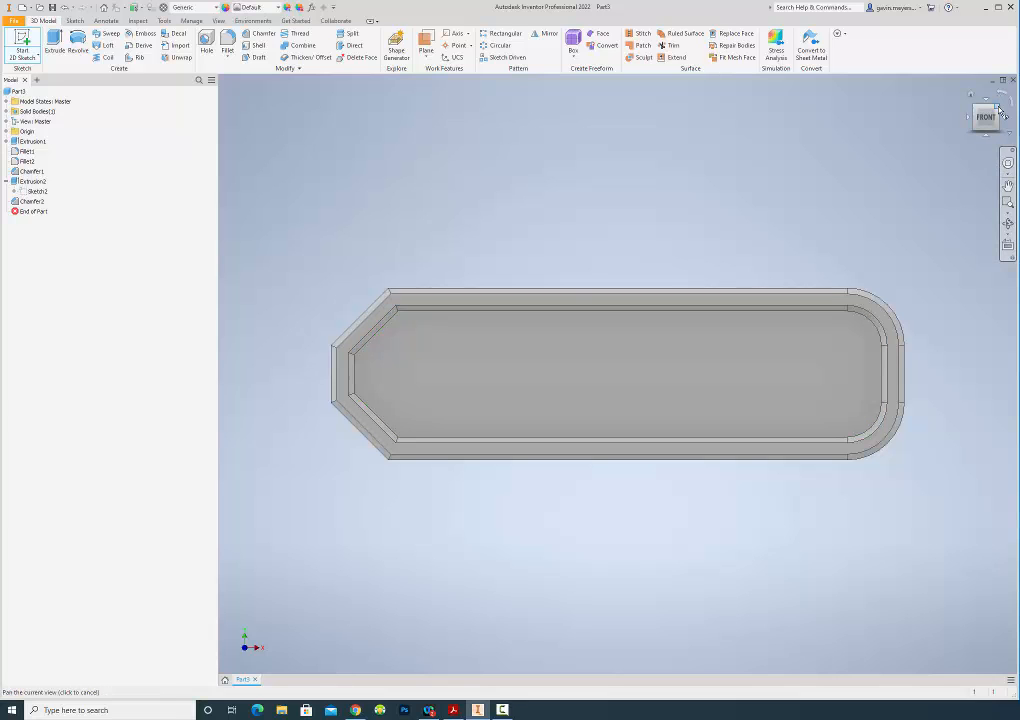
pyautogui.click(970, 95)
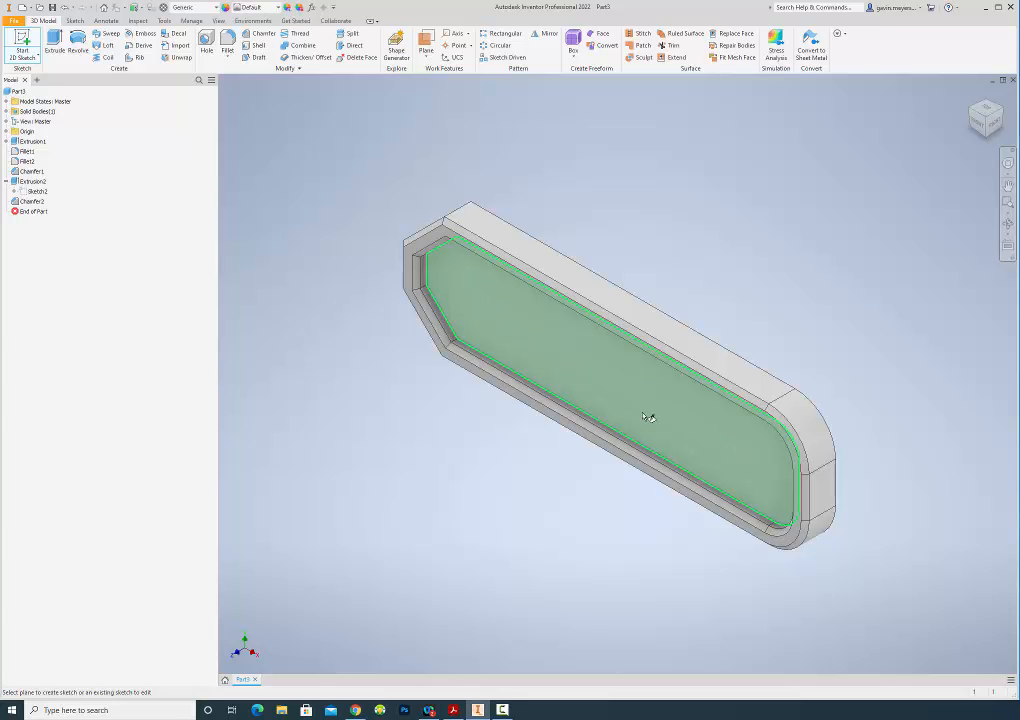
pyautogui.click(500, 348)
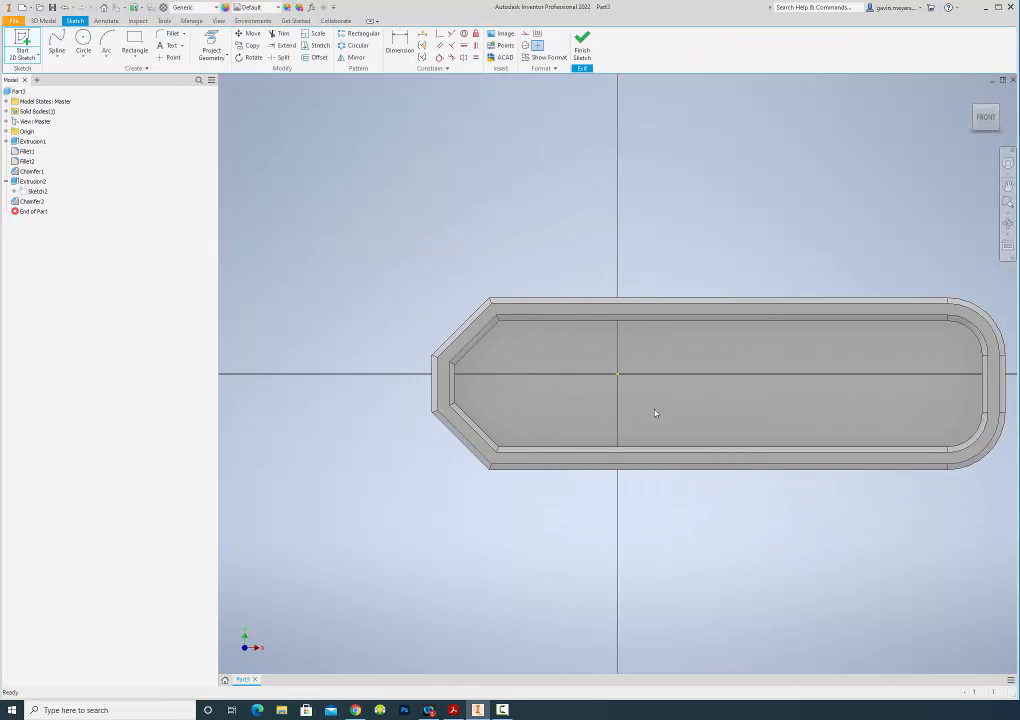
pyautogui.moveTo(706, 327)
pyautogui.mouseDown(button='middle')
pyautogui.moveTo(665, 310)
pyautogui.moveTo(549, 296)
pyautogui.mouseUp(button='middle')
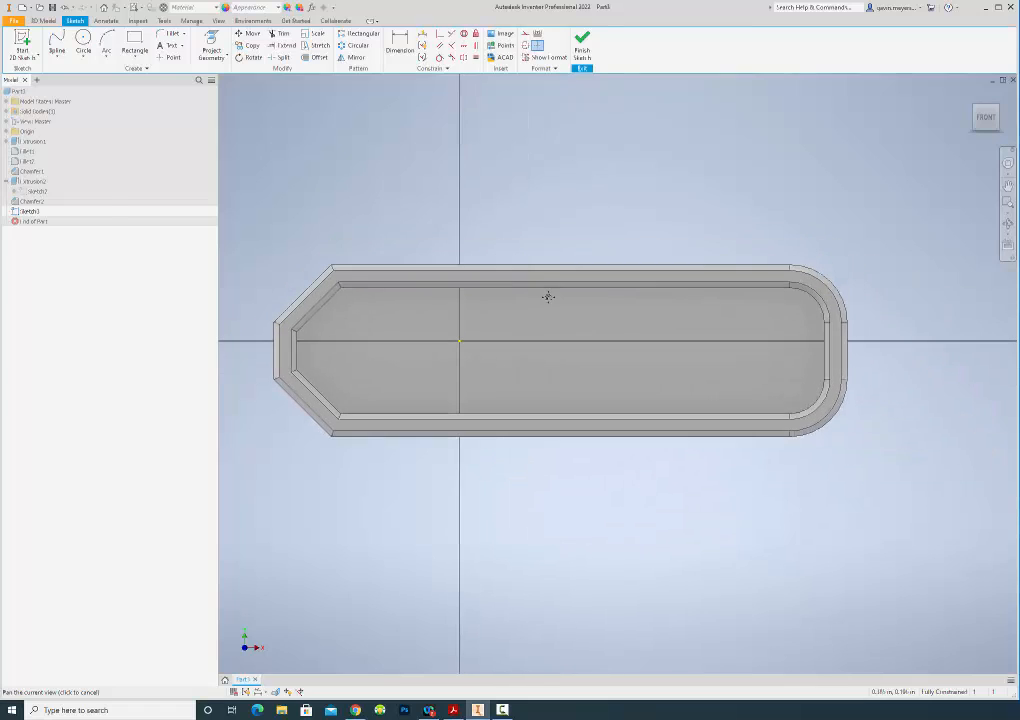
# Add a text box spanning most of the recess with the surname in capitals, in bold Tahoma 0.4 in high.
pyautogui.click(168, 45)
pyautogui.moveTo(349, 303)
pyautogui.mouseDown()
pyautogui.moveTo(599, 389)
pyautogui.moveTo(767, 405)
pyautogui.moveTo(792, 397)
pyautogui.mouseUp()
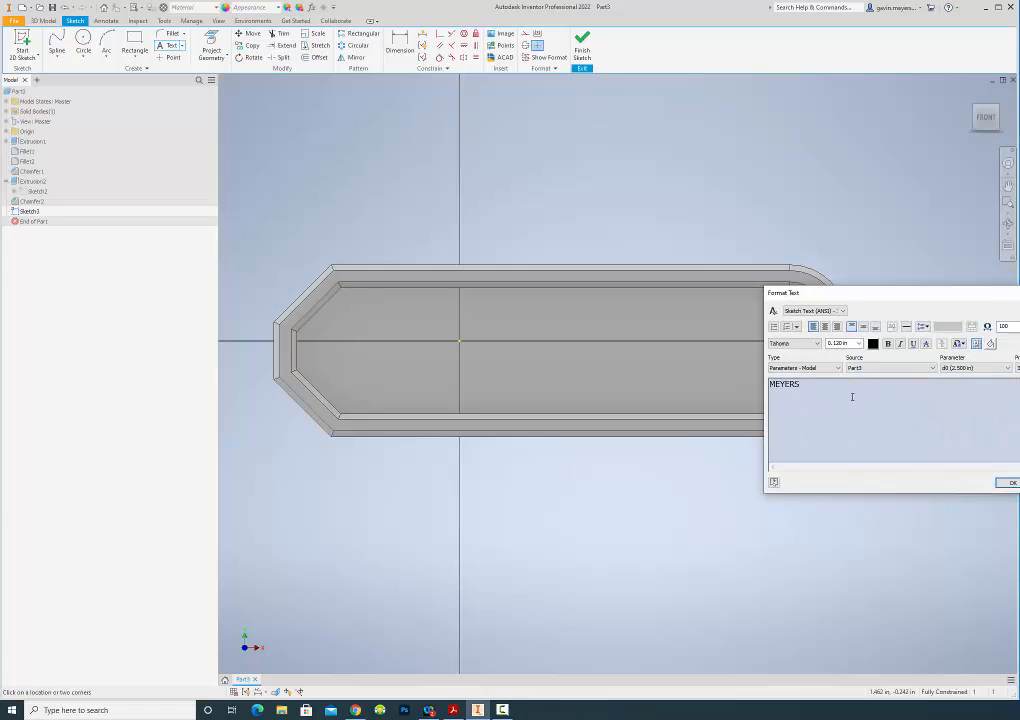
pyautogui.moveTo(806, 386); pyautogui.dragTo(769, 384)
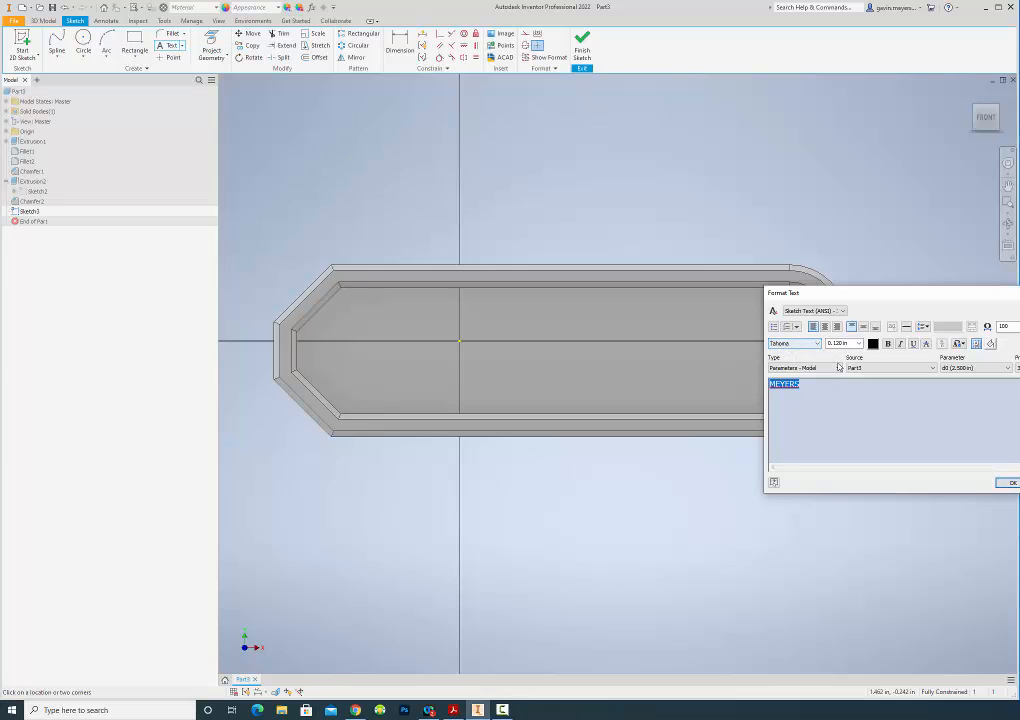
pyautogui.click(888, 344)
pyautogui.moveTo(851, 345); pyautogui.dragTo(783, 350)
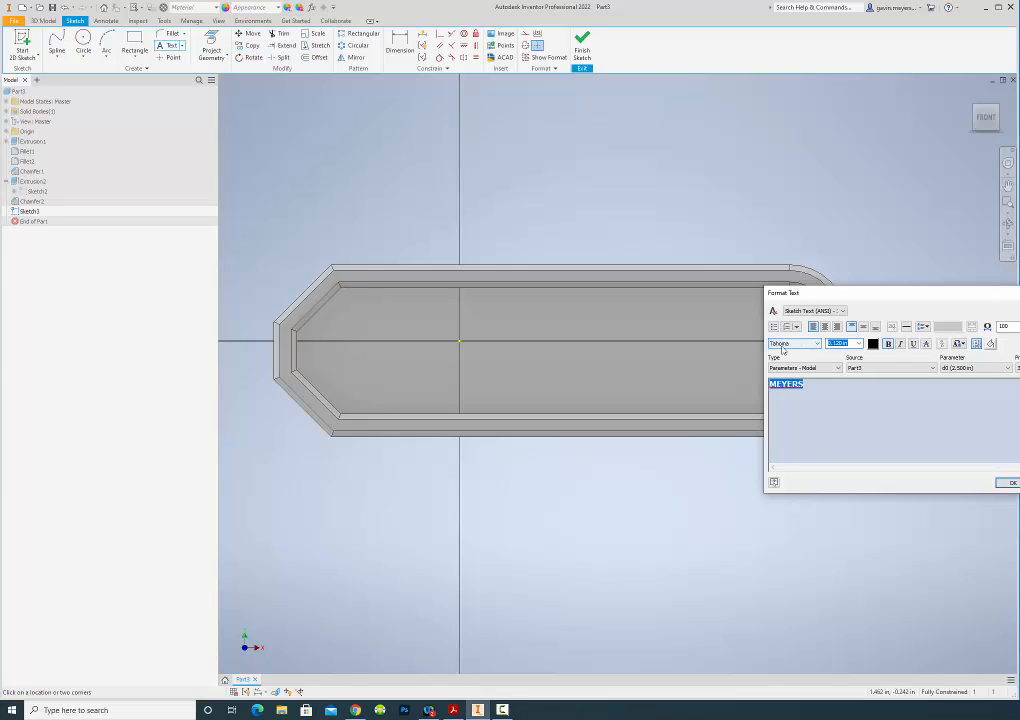
pyautogui.write('.1')
pyautogui.press('Return')
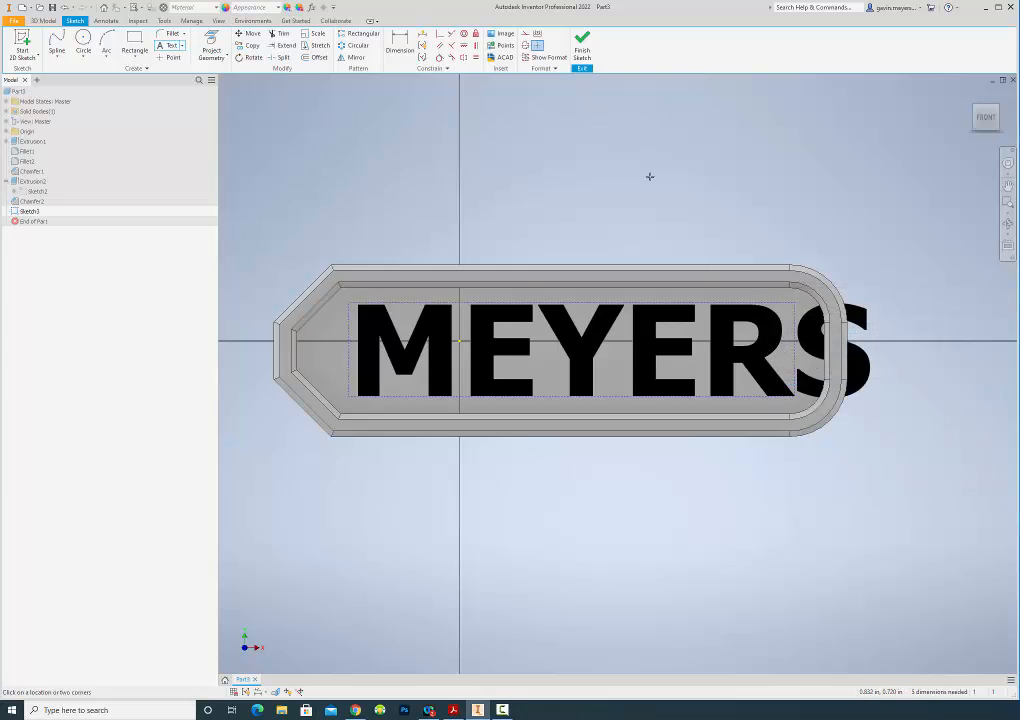
pyautogui.press('Escape')
# Set the name text's height to 0.25 in.
pyautogui.doubleClick(455, 332)
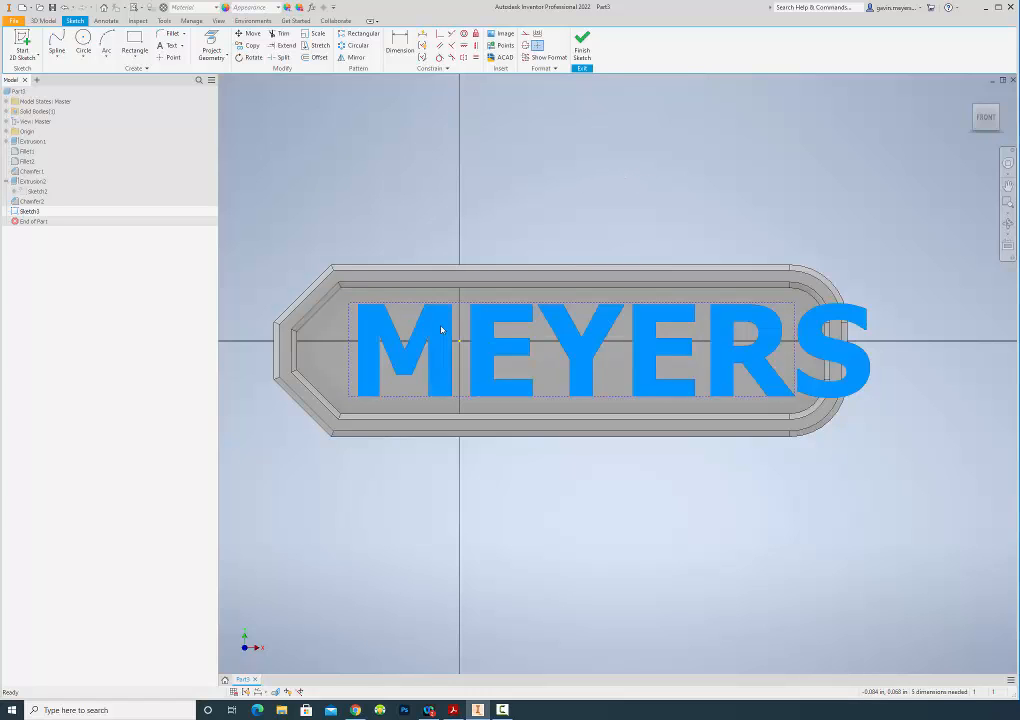
pyautogui.hotkey('ctrl', 'a')
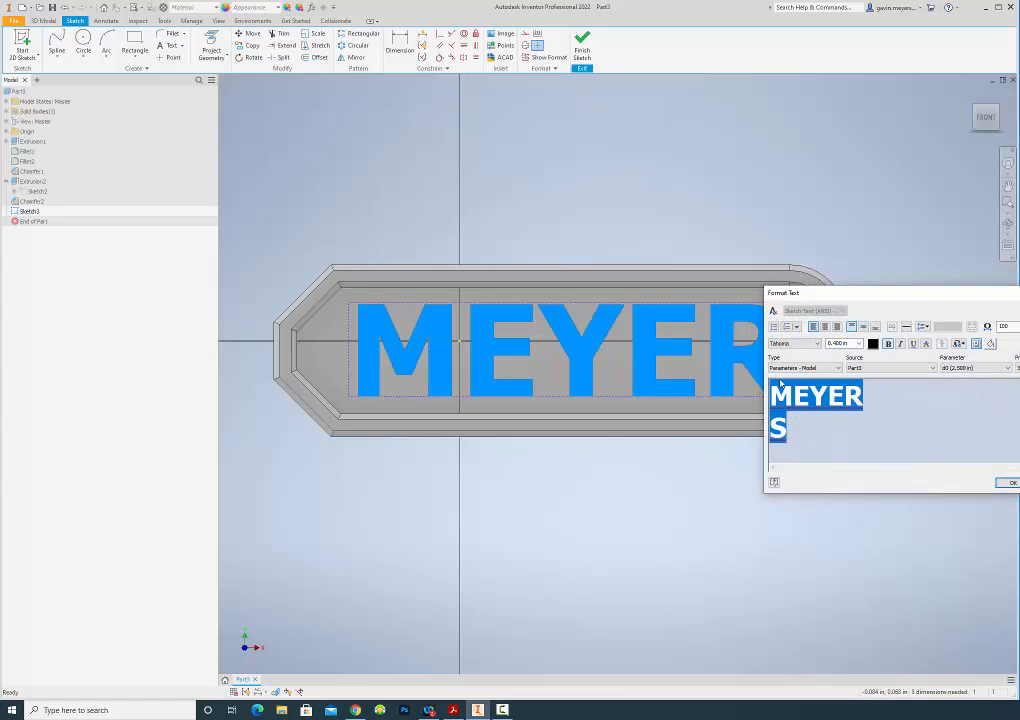
pyautogui.write('.25')
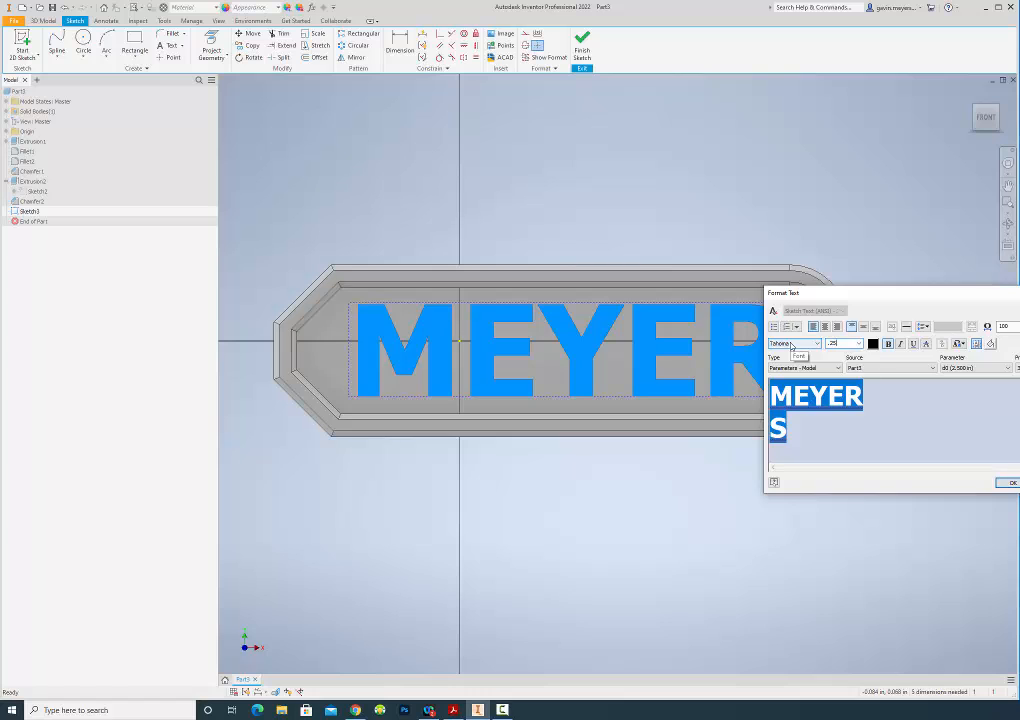
pyautogui.press('Return')
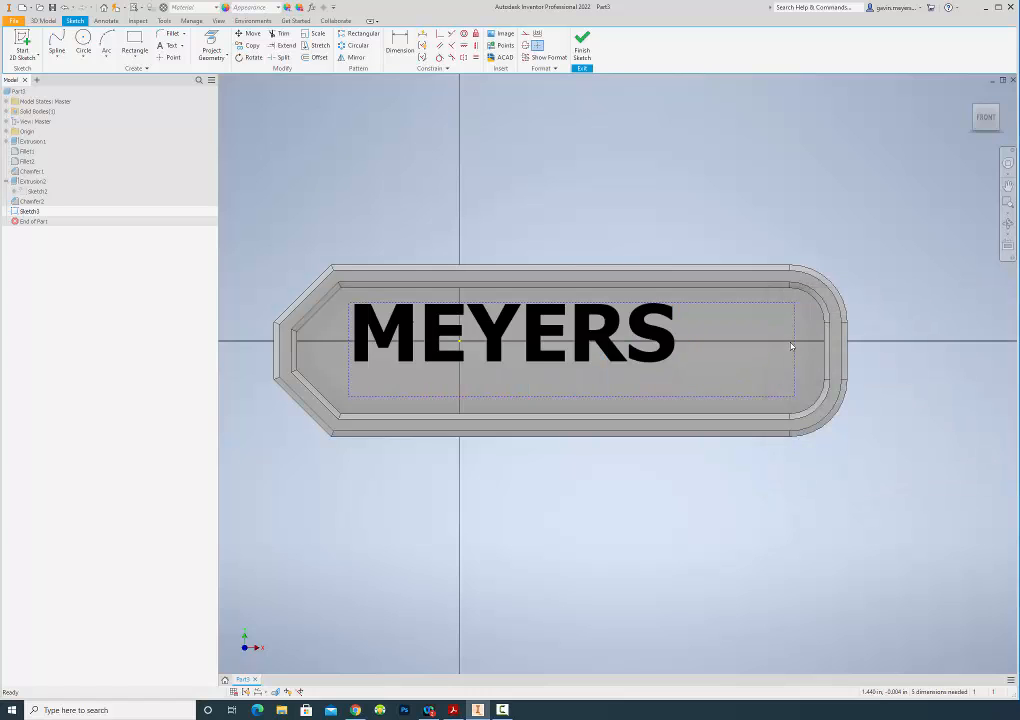
# Set the name text's height to 0.35 in.
pyautogui.doubleClick(636, 322)
pyautogui.moveTo(849, 344); pyautogui.dragTo(808, 348)
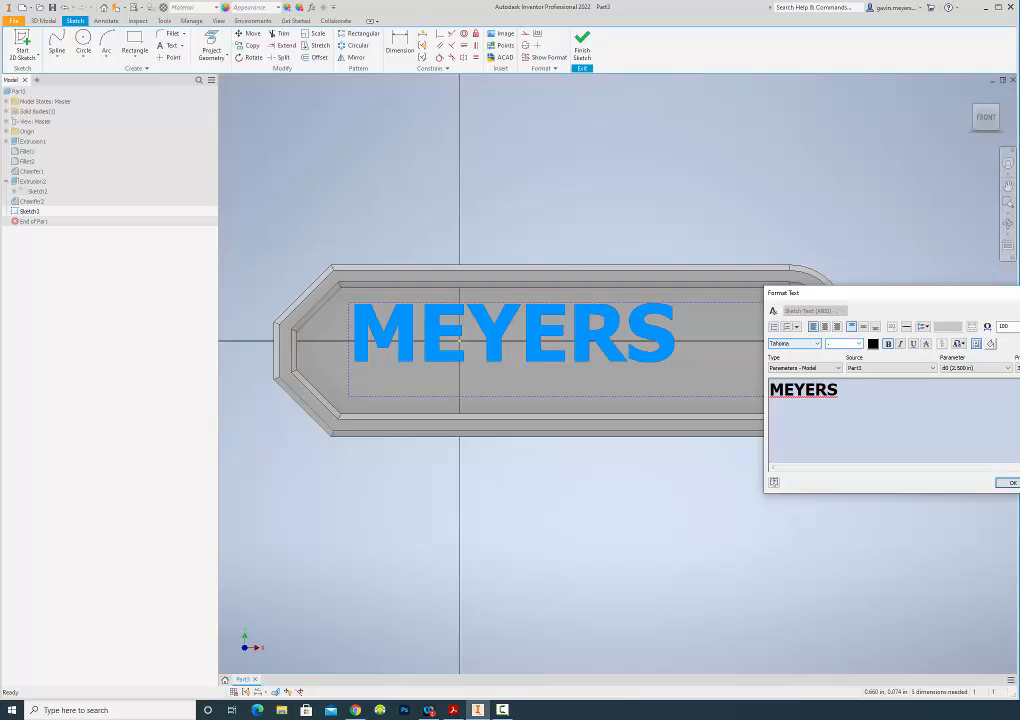
pyautogui.click(830, 397)
pyautogui.click(962, 415)
pyautogui.moveTo(877, 396); pyautogui.dragTo(731, 390)
pyautogui.moveTo(851, 344); pyautogui.dragTo(815, 348)
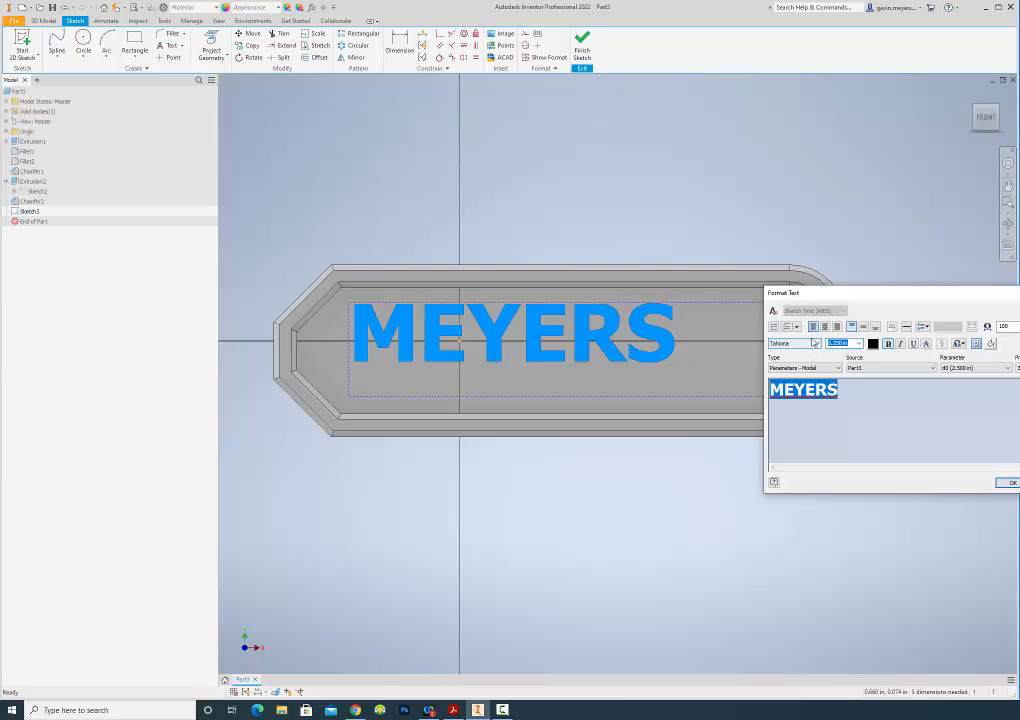
pyautogui.write('.35')
pyautogui.press('Return')
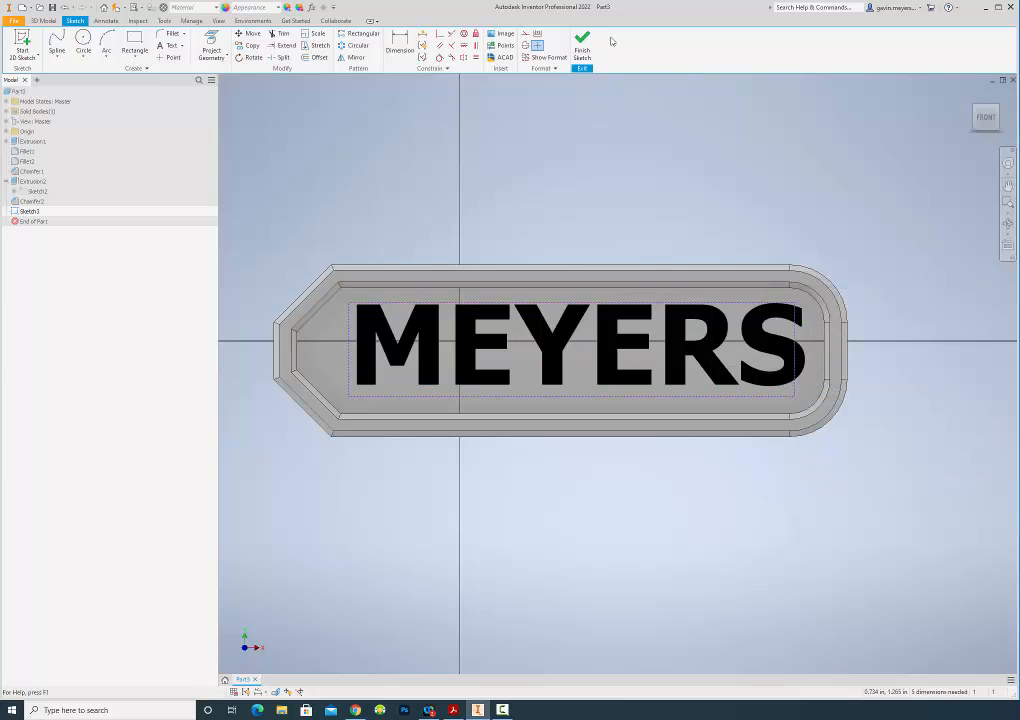
# Shift the name text slightly down to centre it vertically within the recess, and finish the sketch.
pyautogui.moveTo(620, 348); pyautogui.dragTo(624, 353)
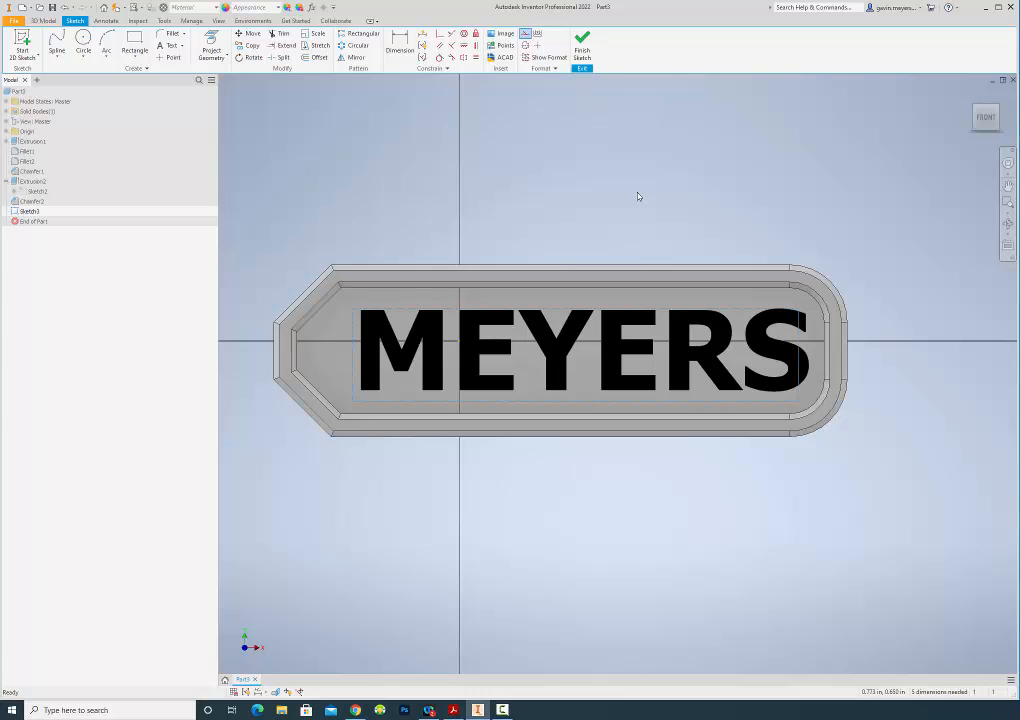
pyautogui.moveTo(685, 330); pyautogui.dragTo(684, 332)
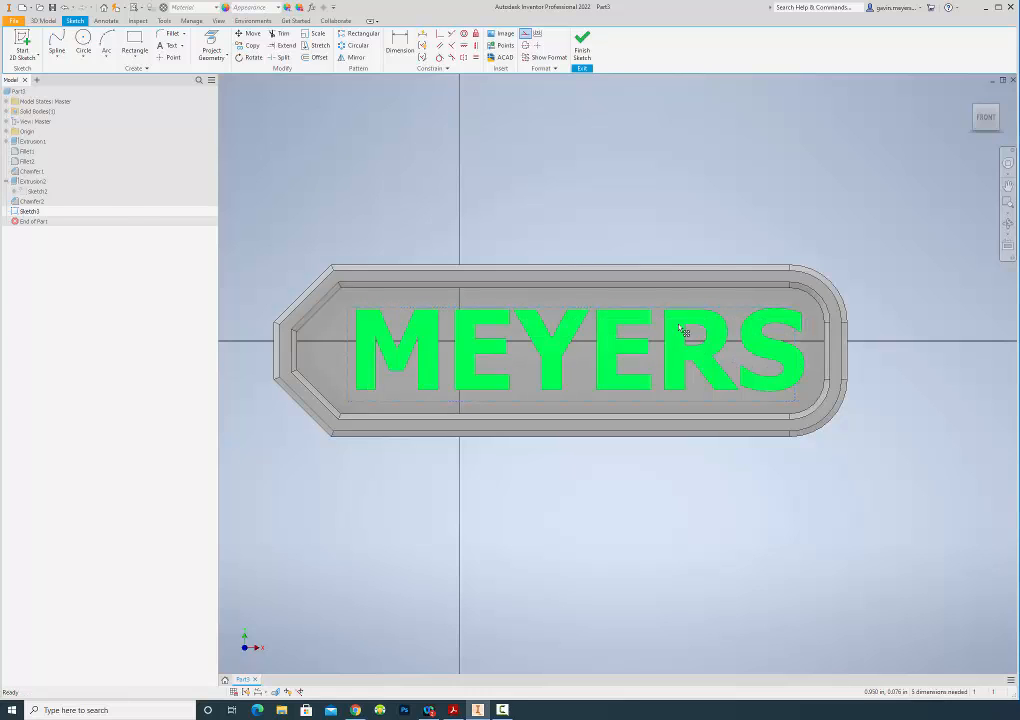
pyautogui.click(678, 327)
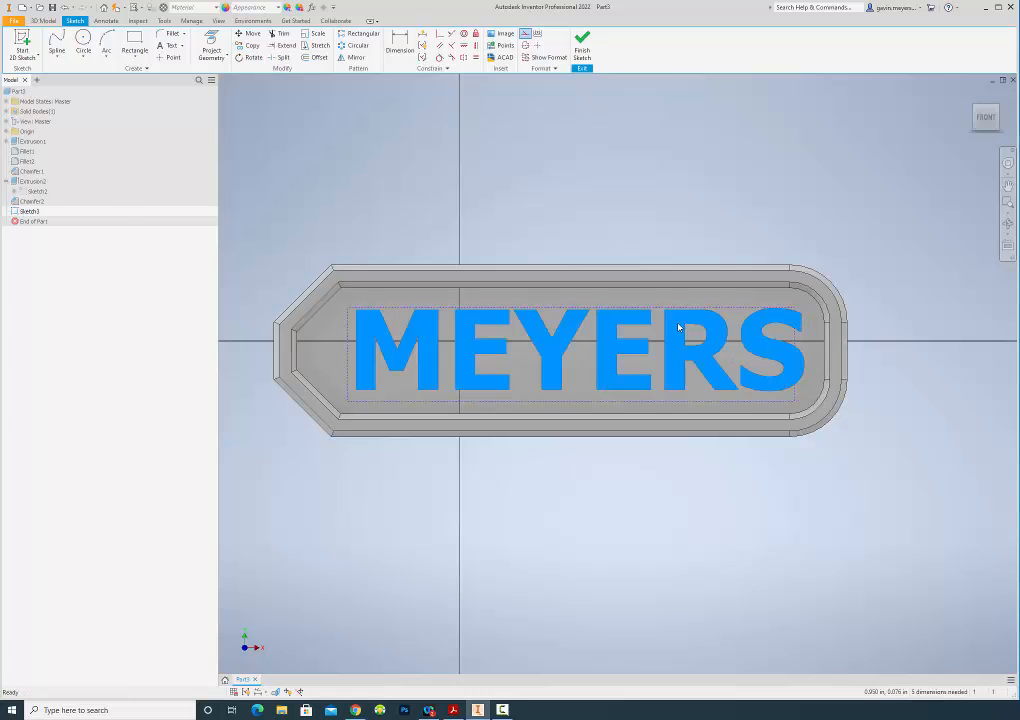
pyautogui.moveTo(680, 327); pyautogui.dragTo(681, 329)
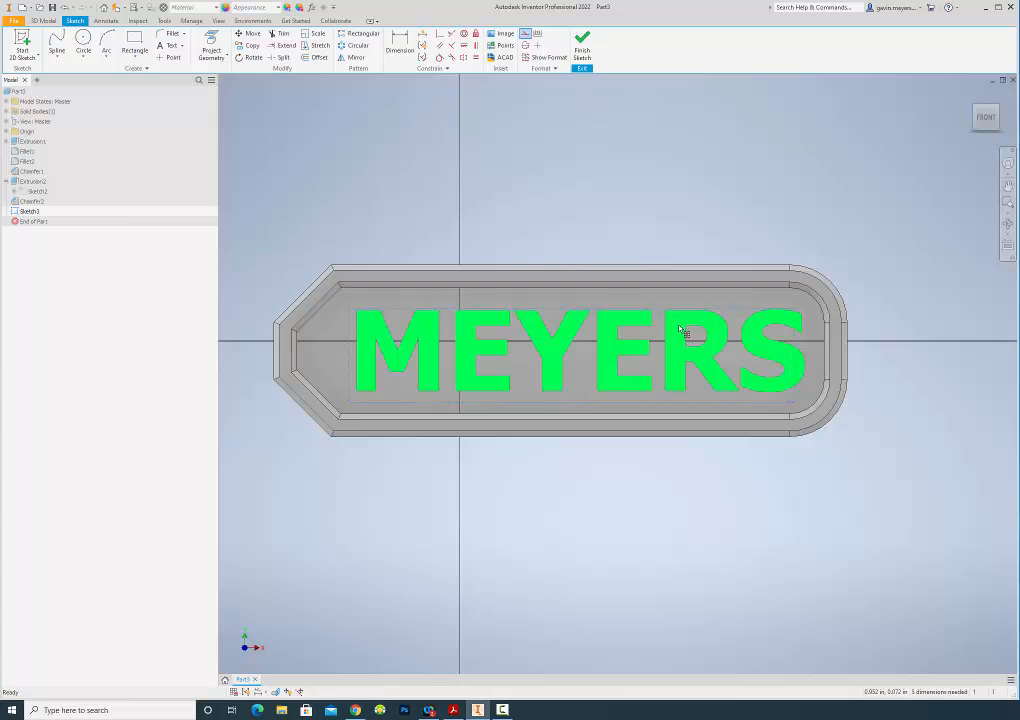
pyautogui.click(582, 46)
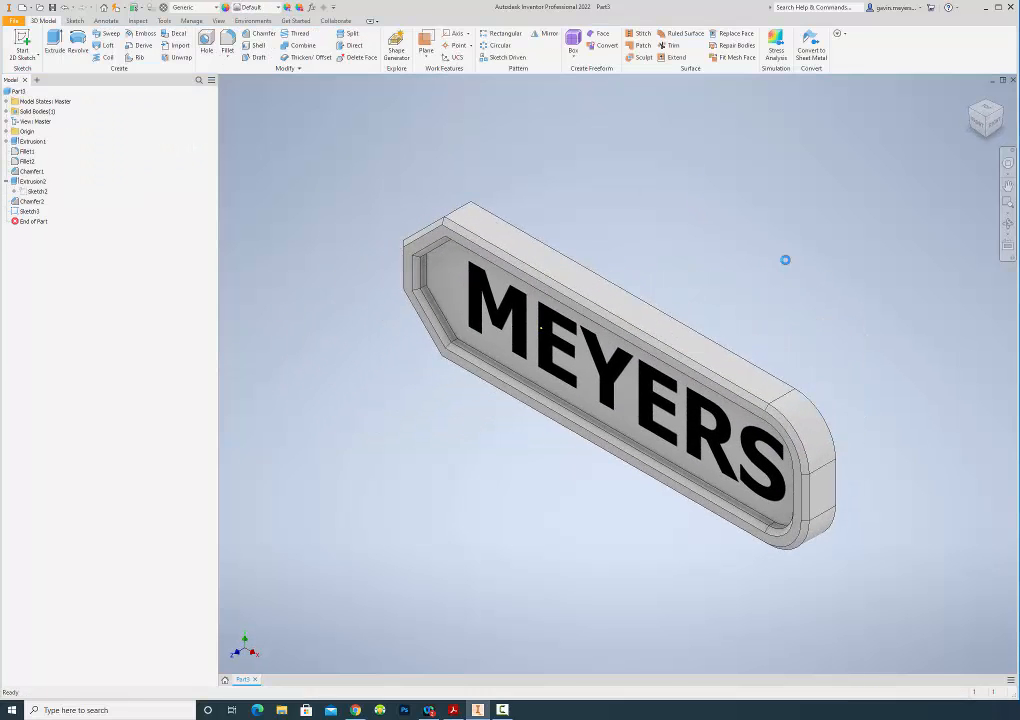
# Emboss the name text out from the recess face with a depth of 1/16 in.
pyautogui.click(139, 33)
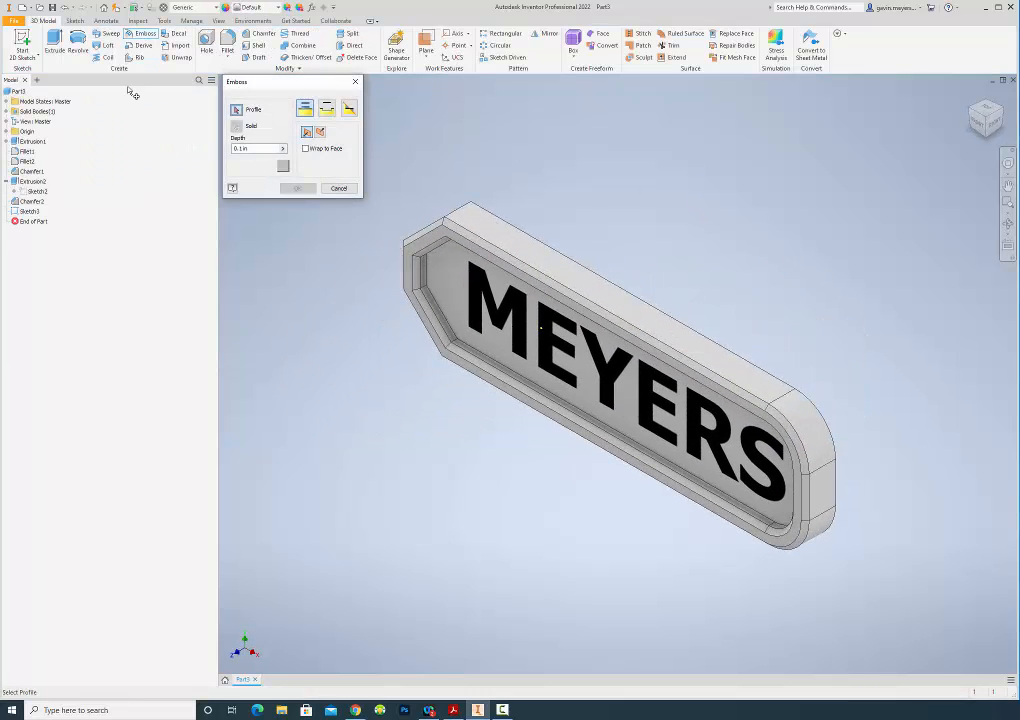
pyautogui.moveTo(260, 149); pyautogui.dragTo(194, 152)
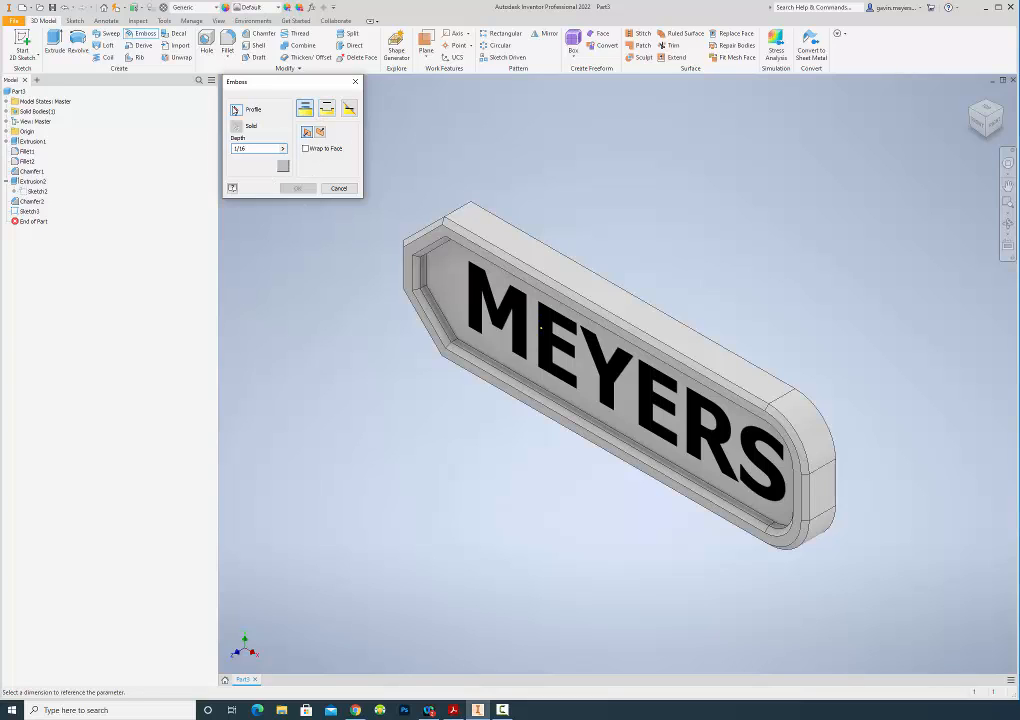
pyautogui.click(236, 109)
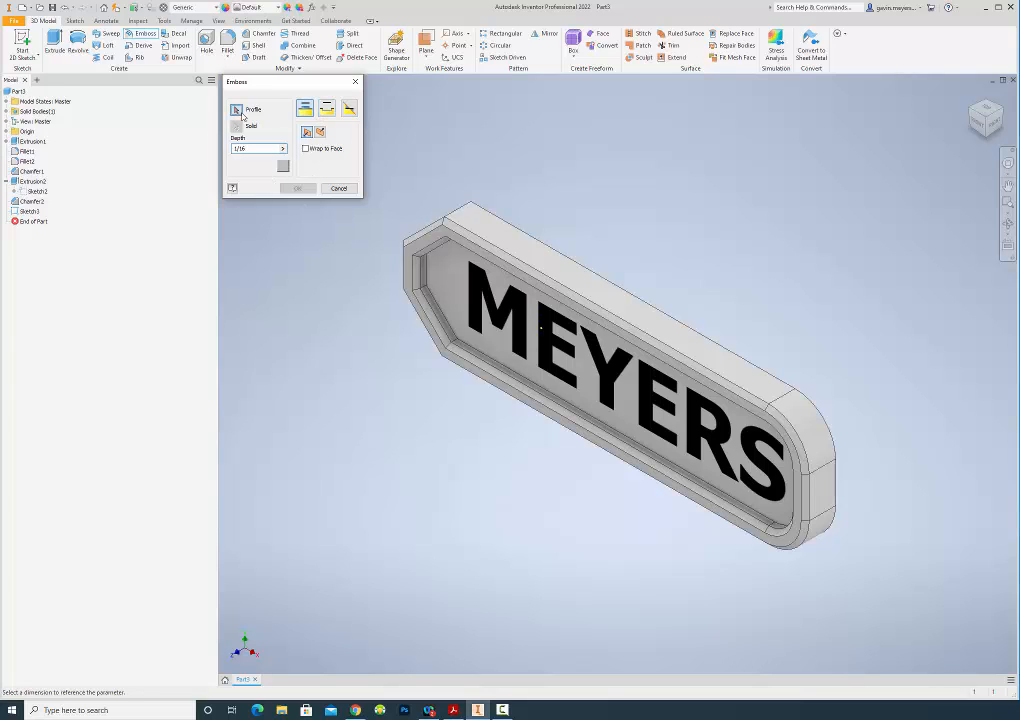
pyautogui.click(484, 292)
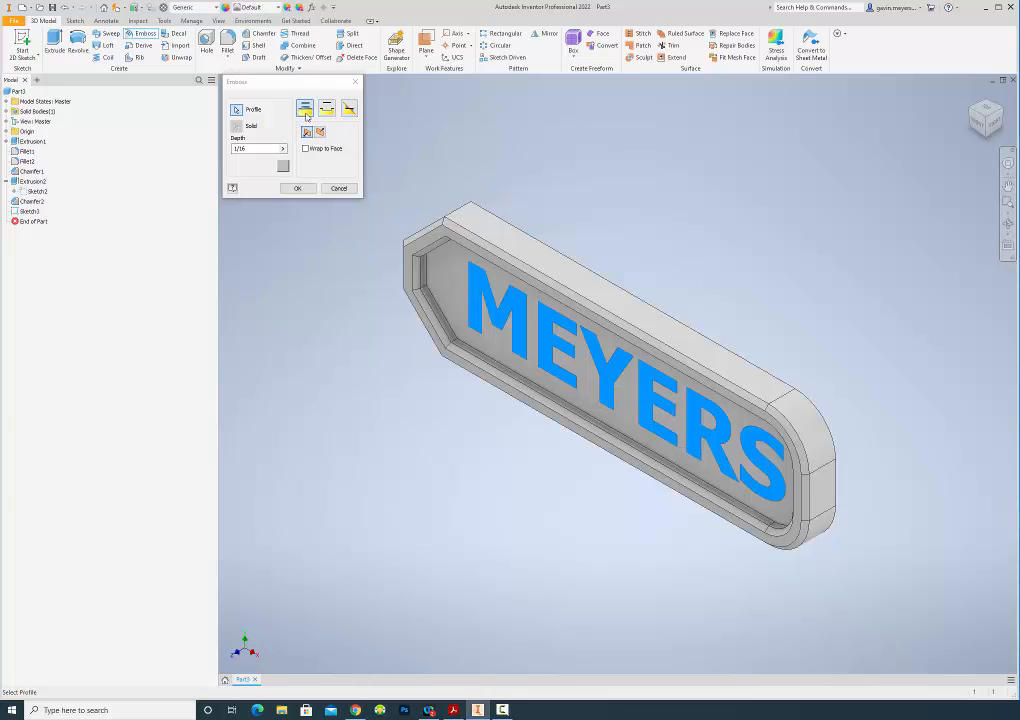
pyautogui.click(297, 188)
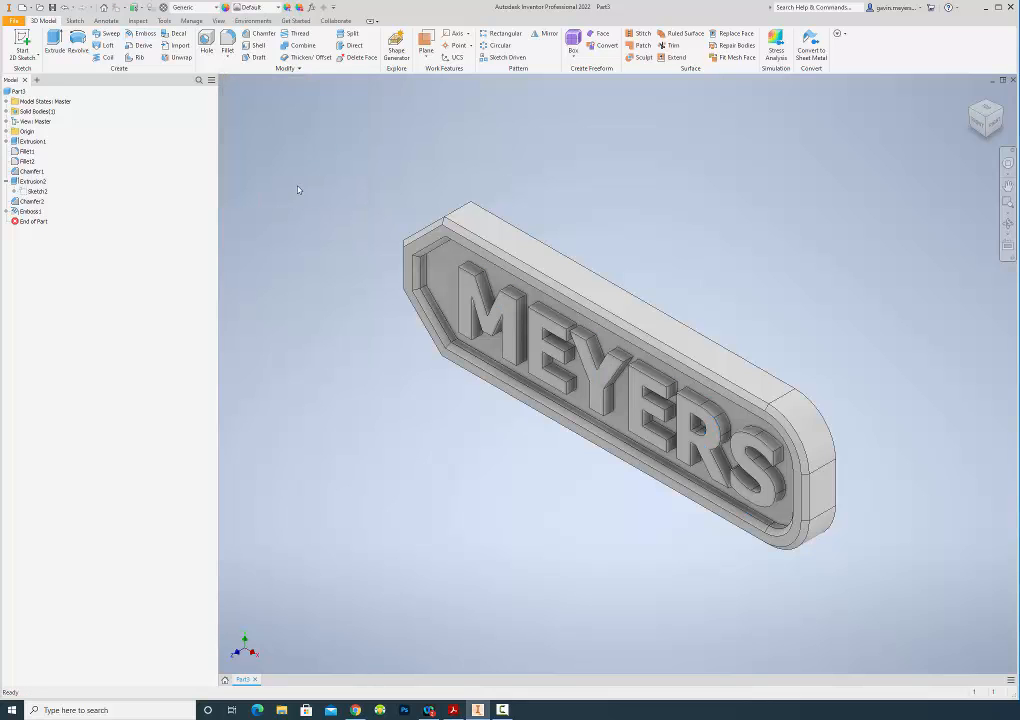
# Examine the raised lettering and rim from the front, from the side and in isometric view.
pyautogui.click(977, 124)
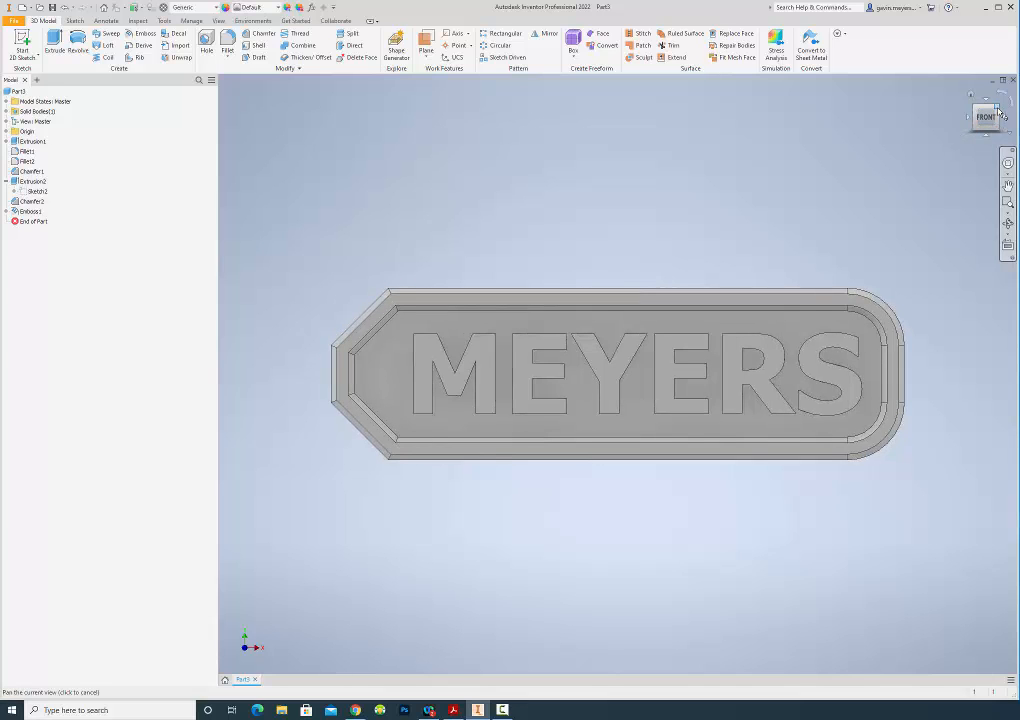
pyautogui.click(997, 108)
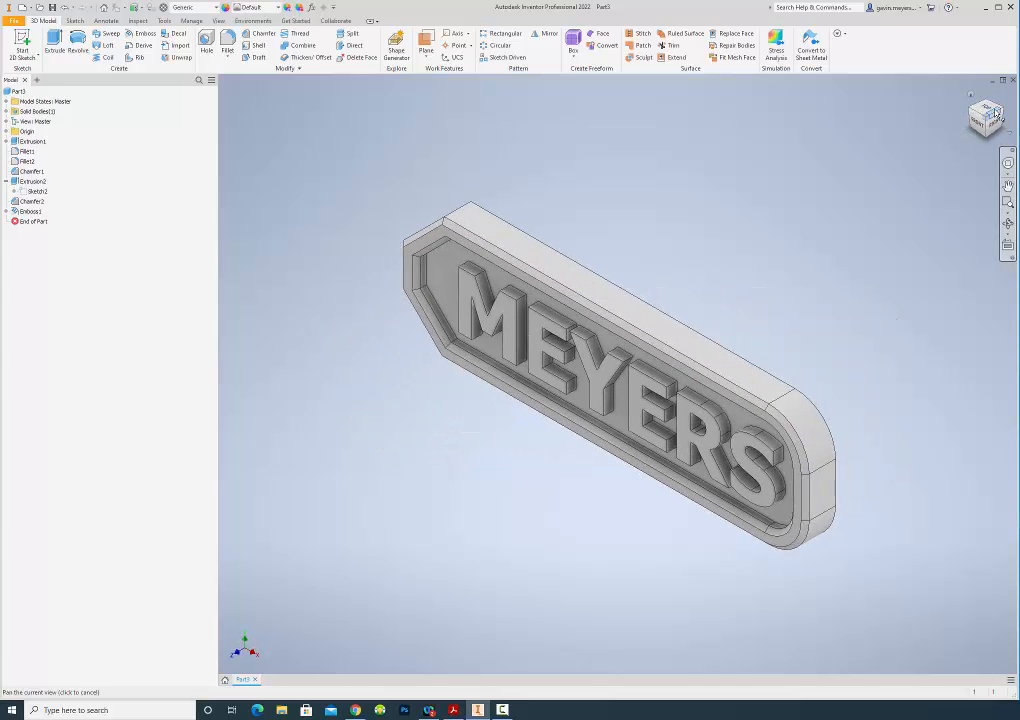
pyautogui.moveTo(984, 118); pyautogui.dragTo(930, 120)
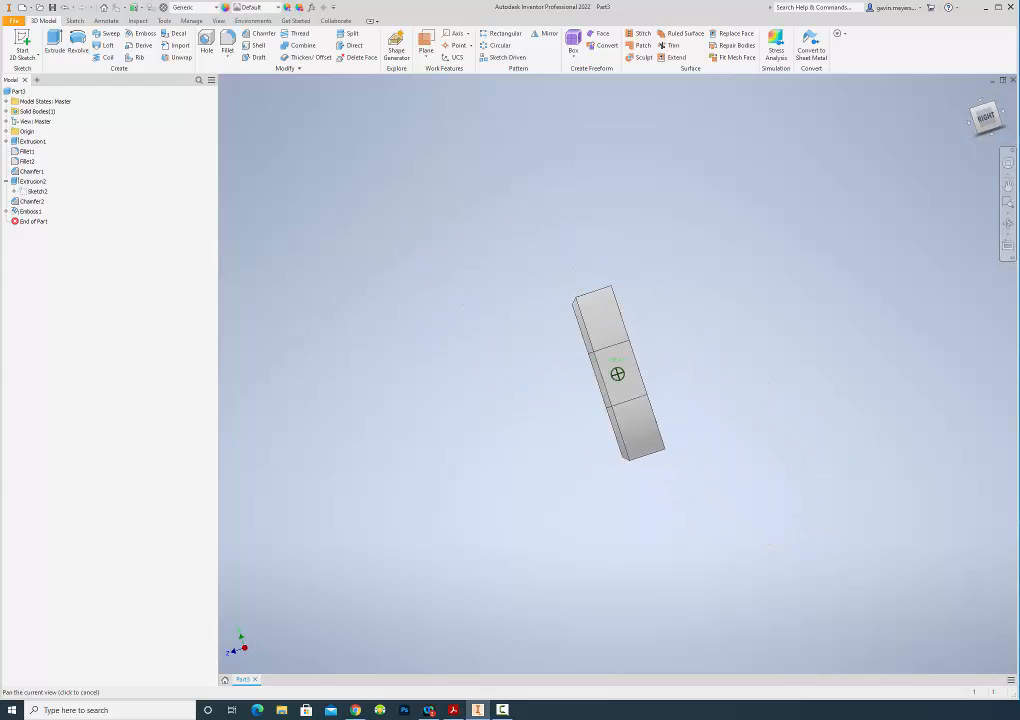
pyautogui.moveTo(825, 165); pyautogui.dragTo(881, 187)
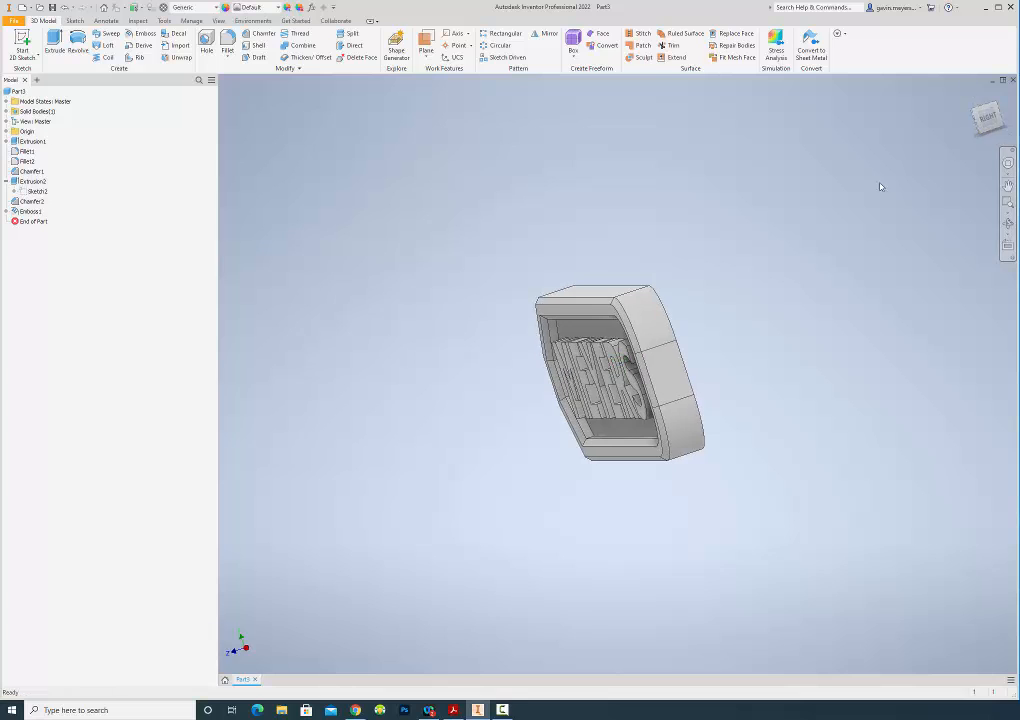
pyautogui.click(978, 100)
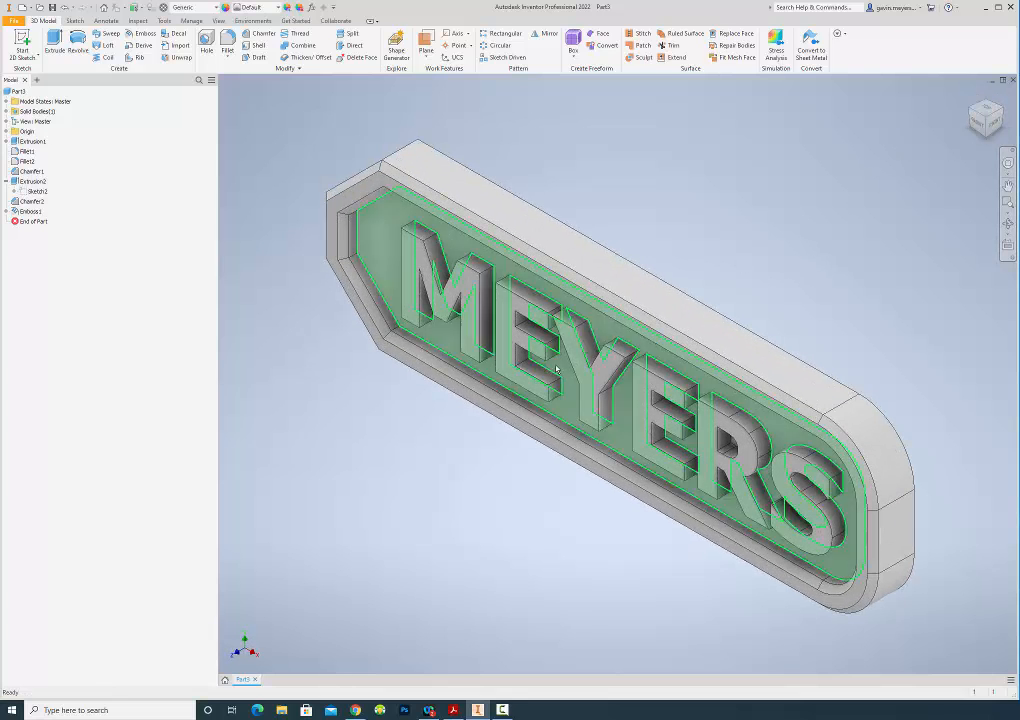
pyautogui.scroll(4, 529, 266)
pyautogui.scroll(-1, 434, 228)
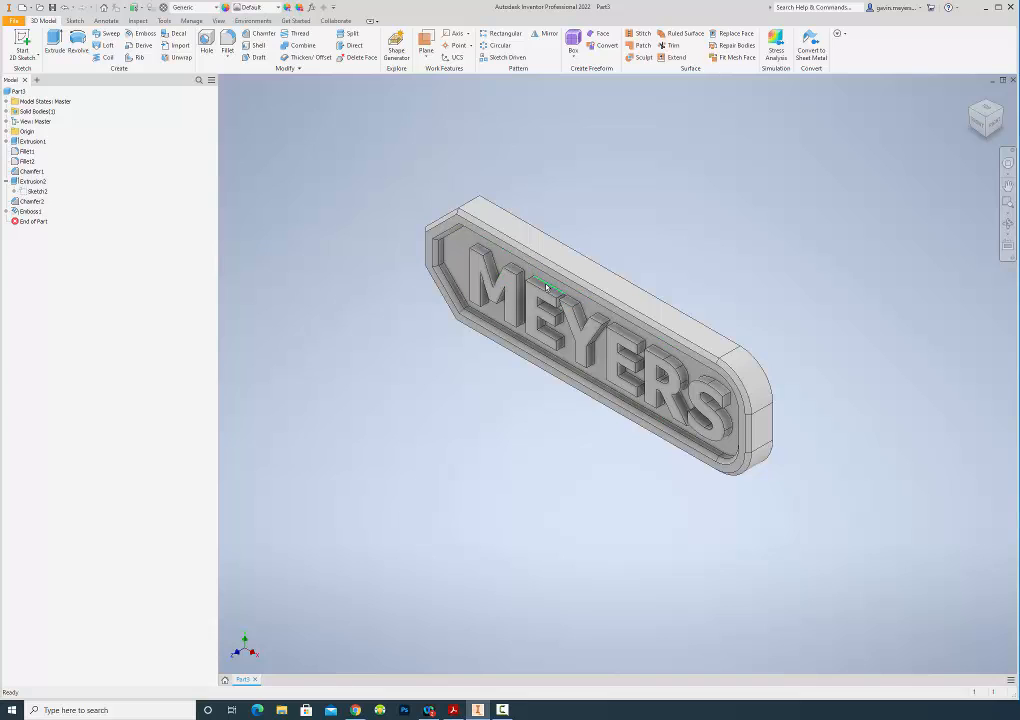
pyautogui.scroll(3, 434, 230)
pyautogui.scroll(-3, 434, 230)
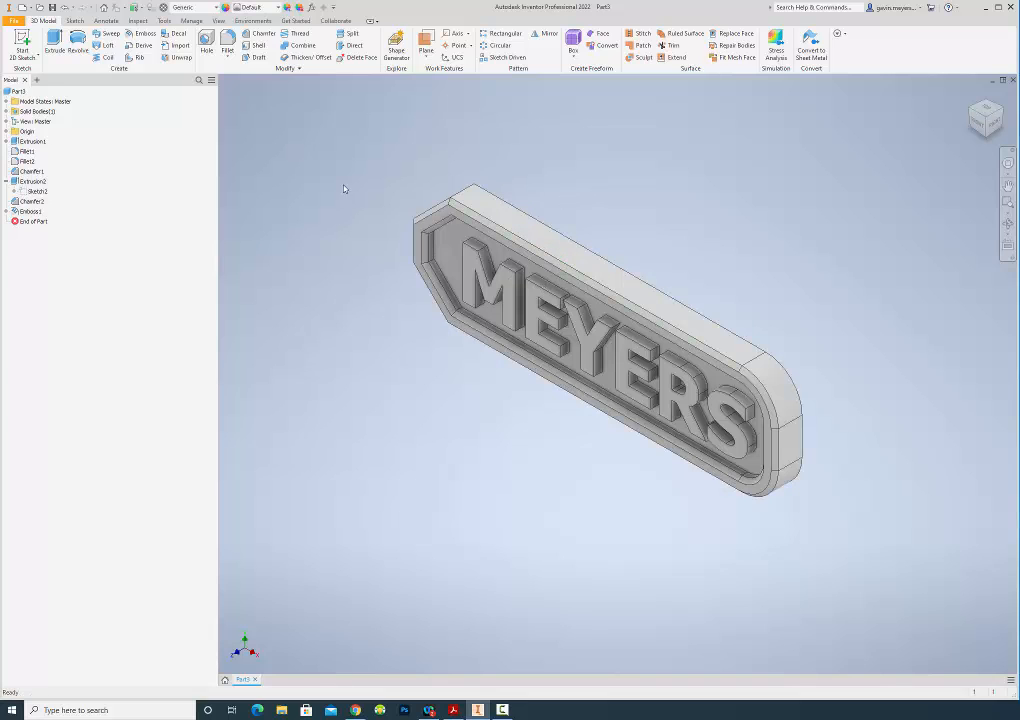
# Chamfer the front outline edges of the first embossed letter with a distance of 0.02 in.
pyautogui.click(262, 33)
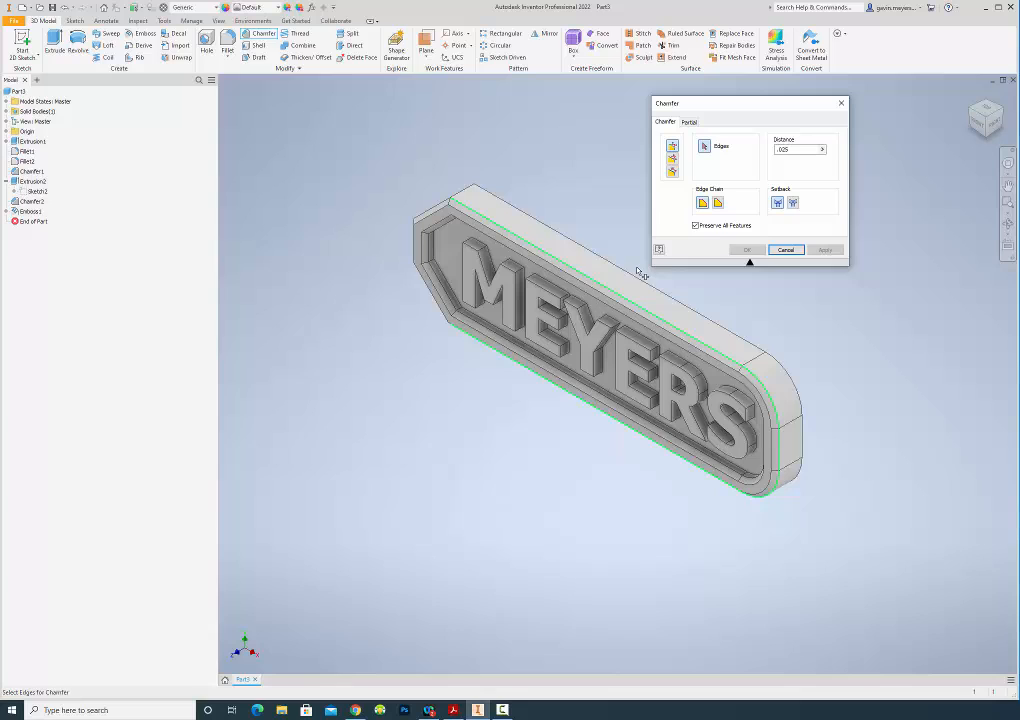
pyautogui.click(800, 148)
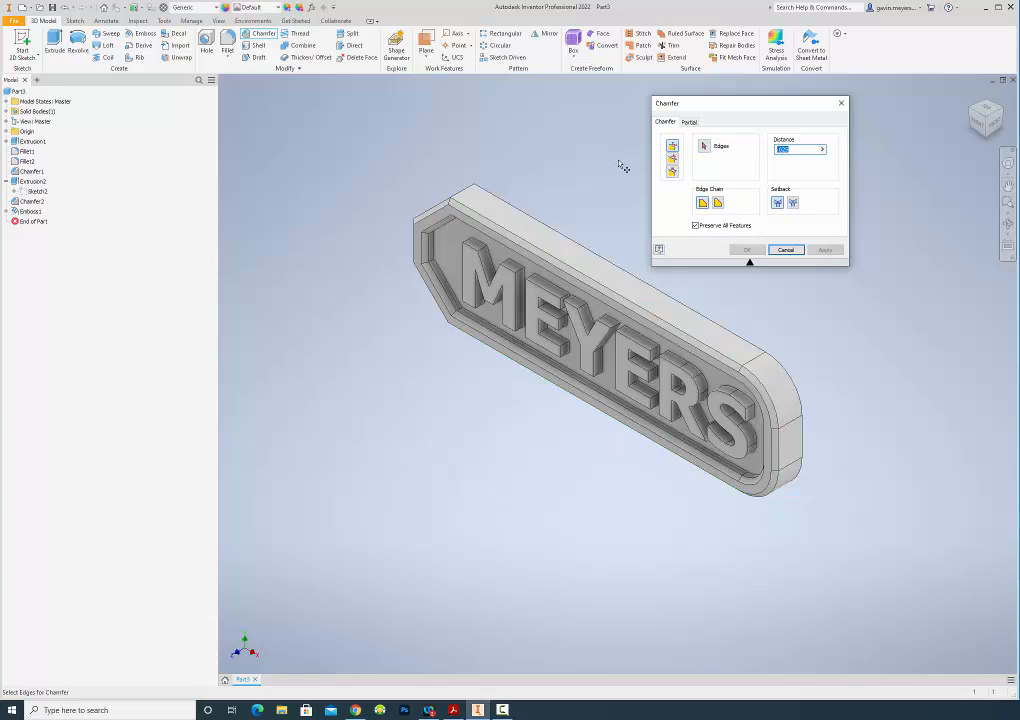
pyautogui.click(511, 276)
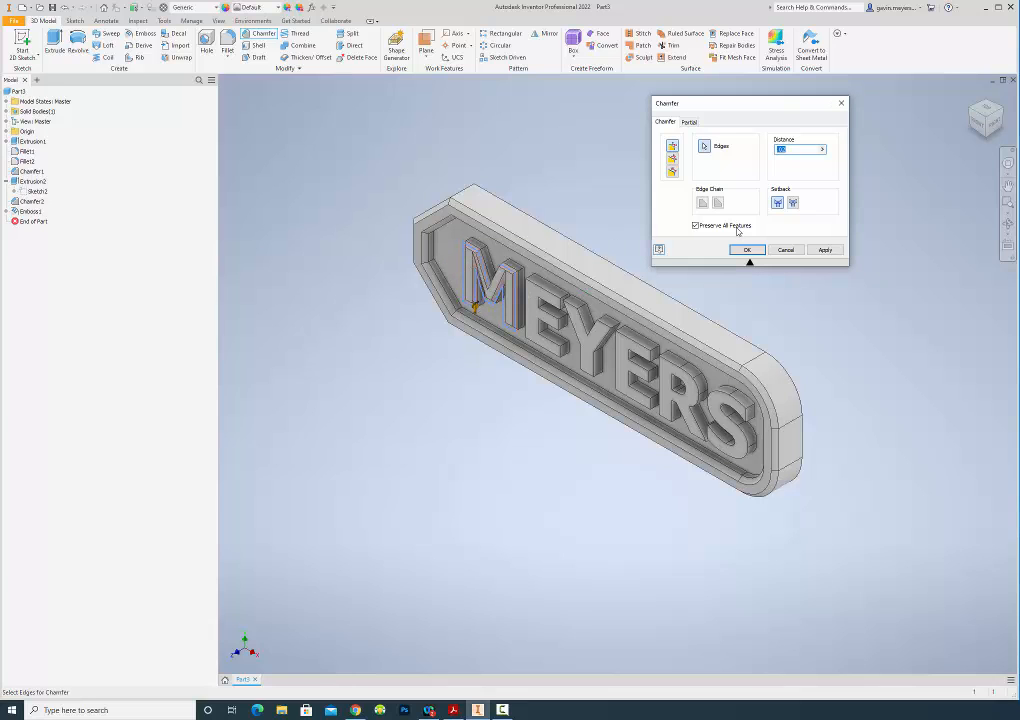
pyautogui.click(988, 131)
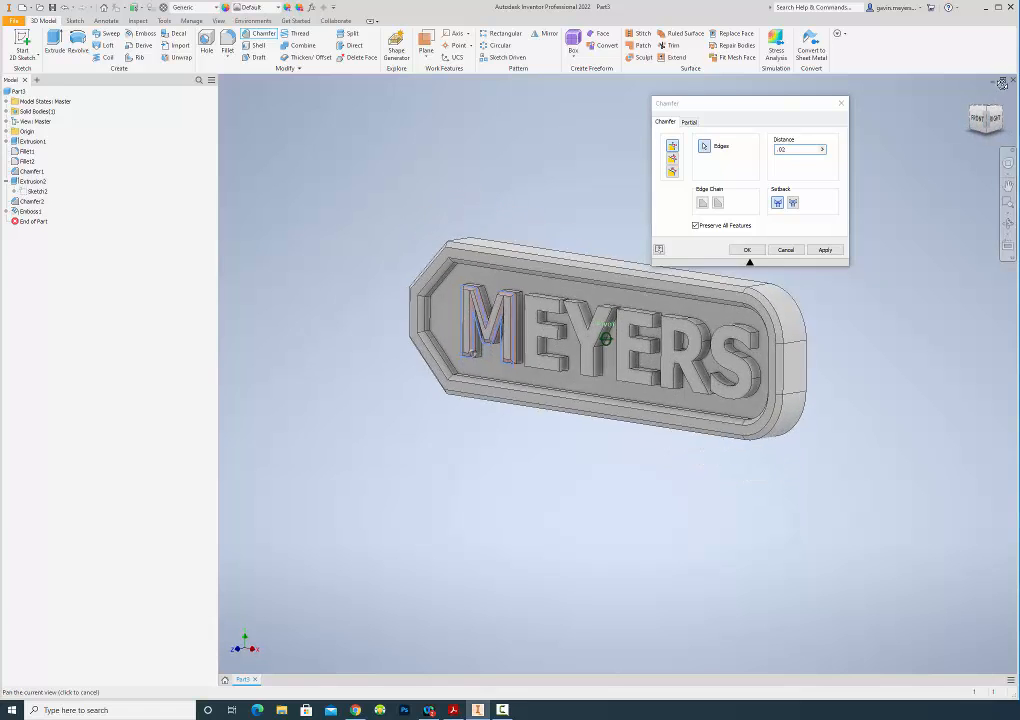
pyautogui.click(996, 104)
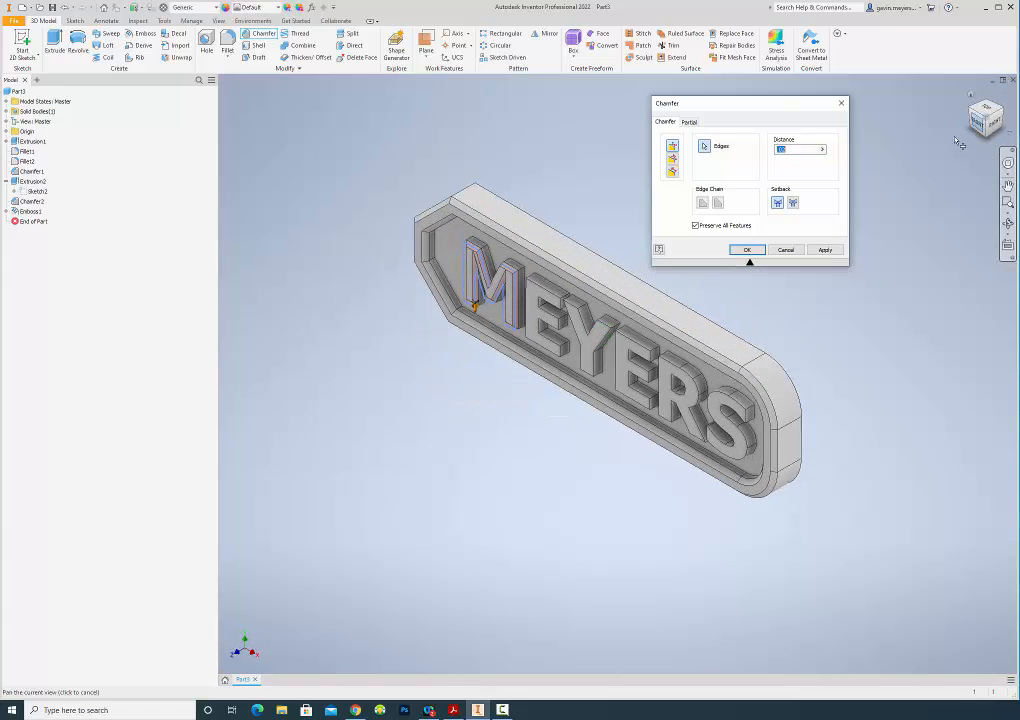
pyautogui.click(824, 249)
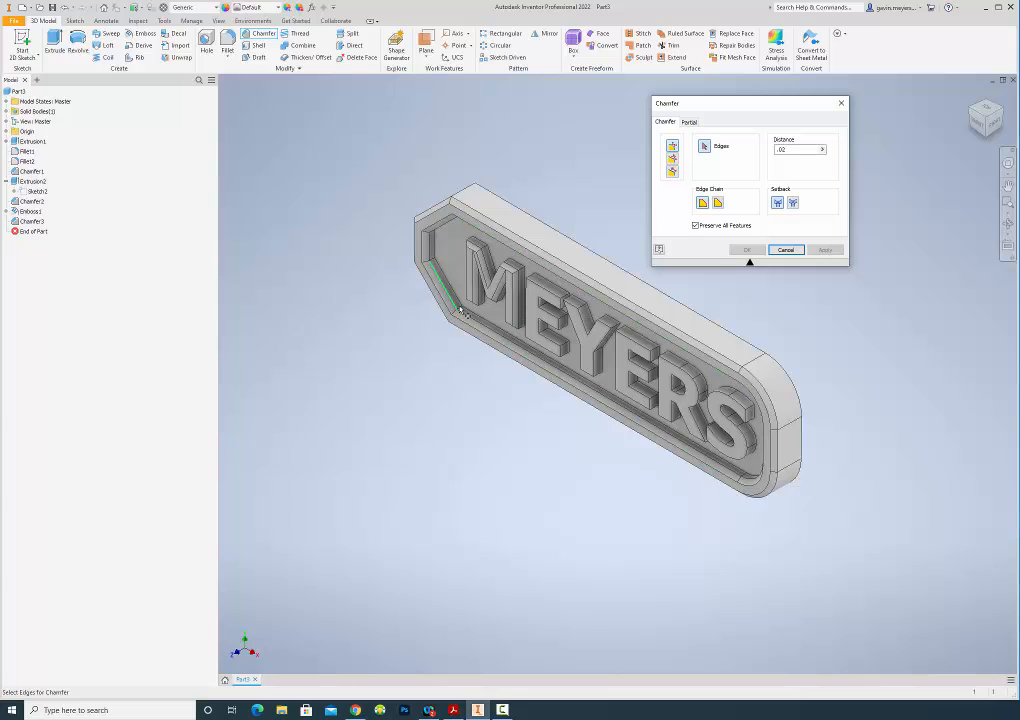
# Chamfer the front edges of the last two letters by 0.02 in as separate chamfers, including the fifth letter's inner opening.
pyautogui.click(722, 427)
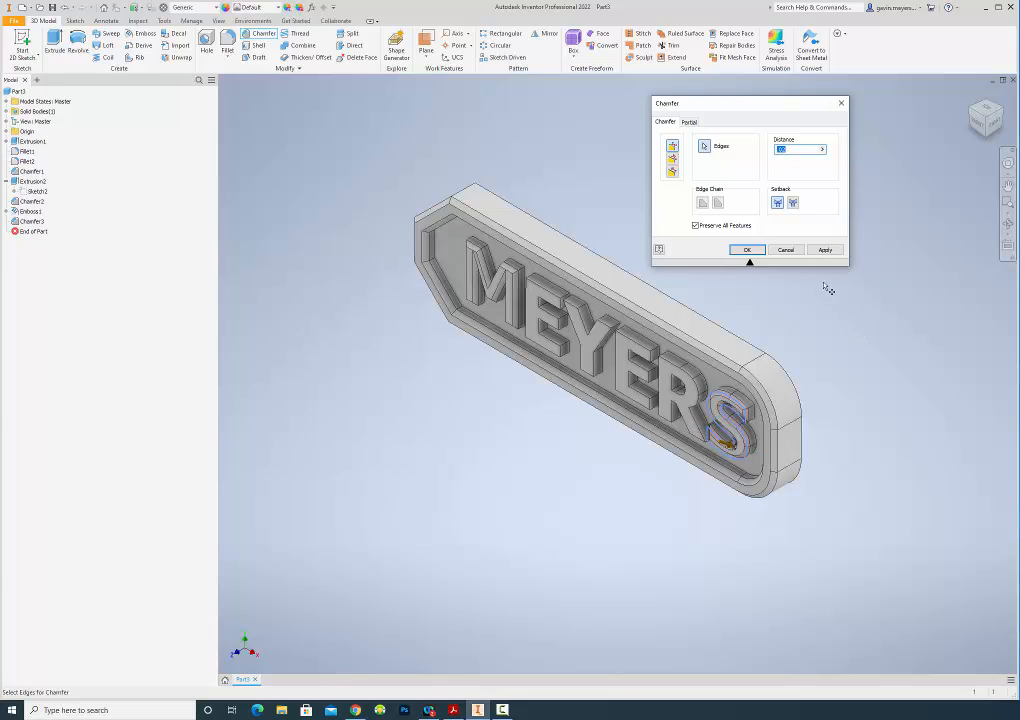
pyautogui.click(824, 249)
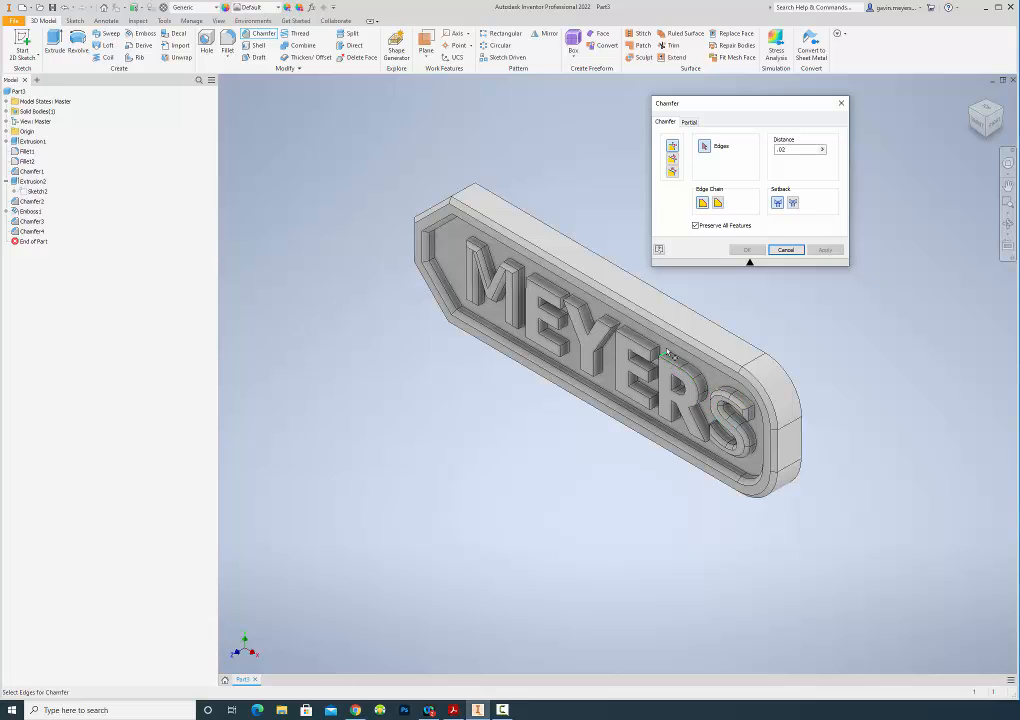
pyautogui.click(677, 376)
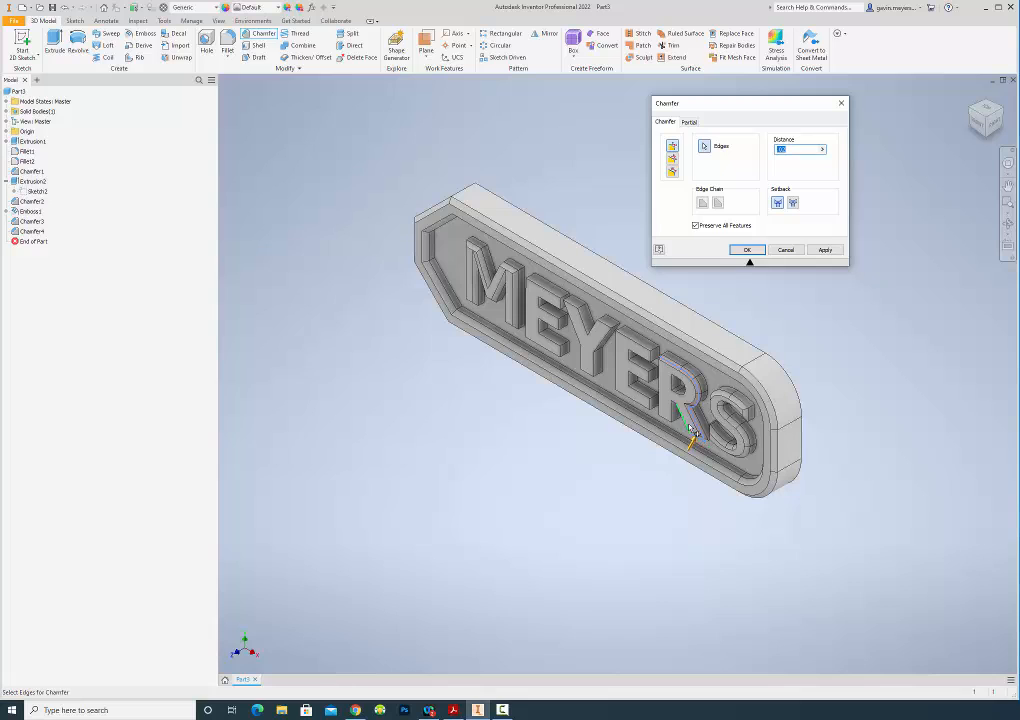
pyautogui.click(678, 411)
pyautogui.click(669, 417)
pyautogui.click(673, 421)
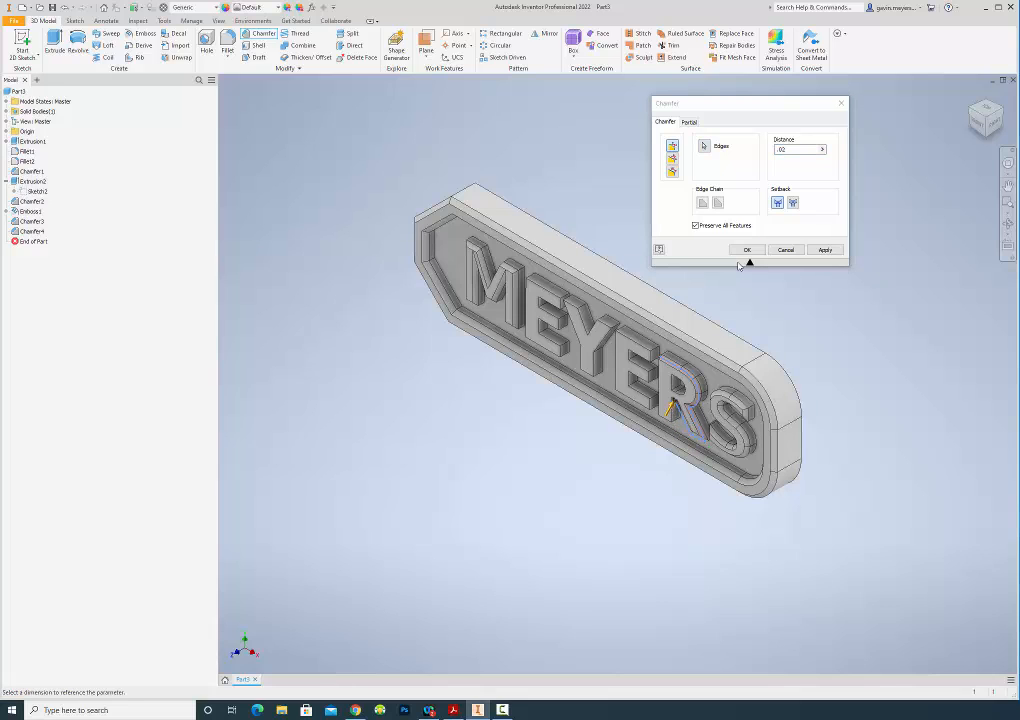
pyautogui.click(748, 257)
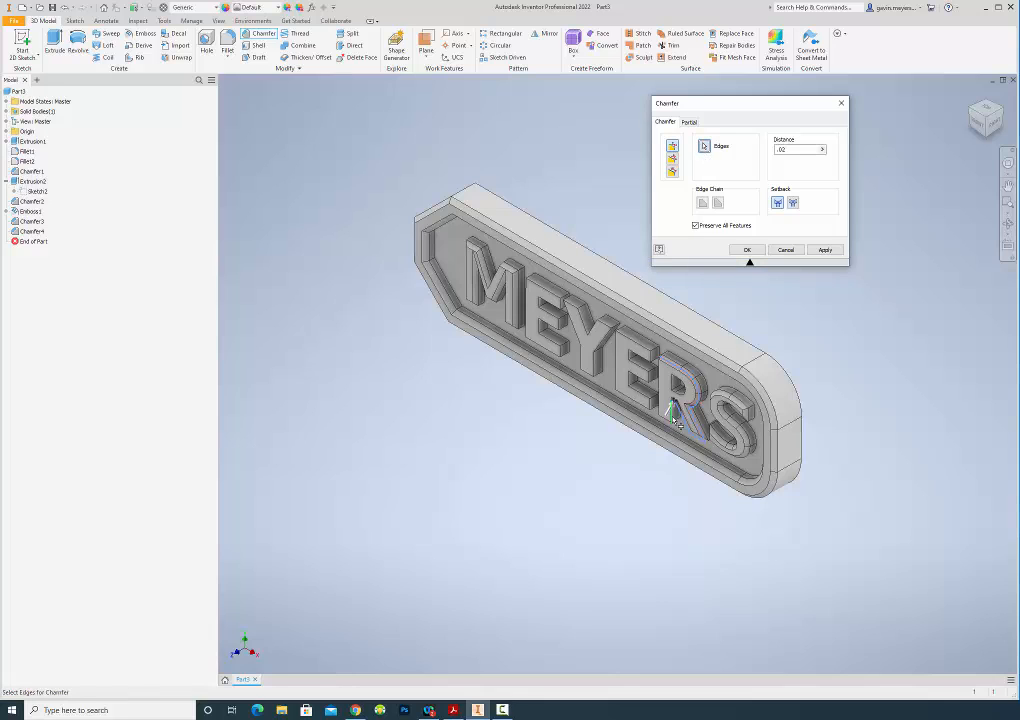
pyautogui.click(660, 413)
pyautogui.click(676, 383)
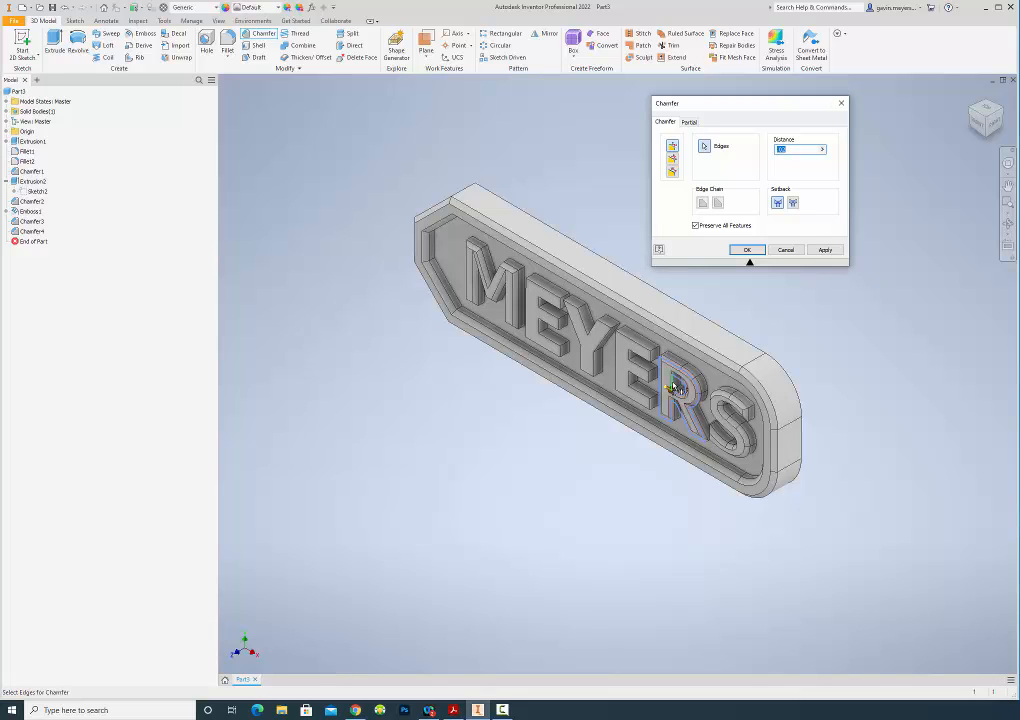
pyautogui.click(825, 249)
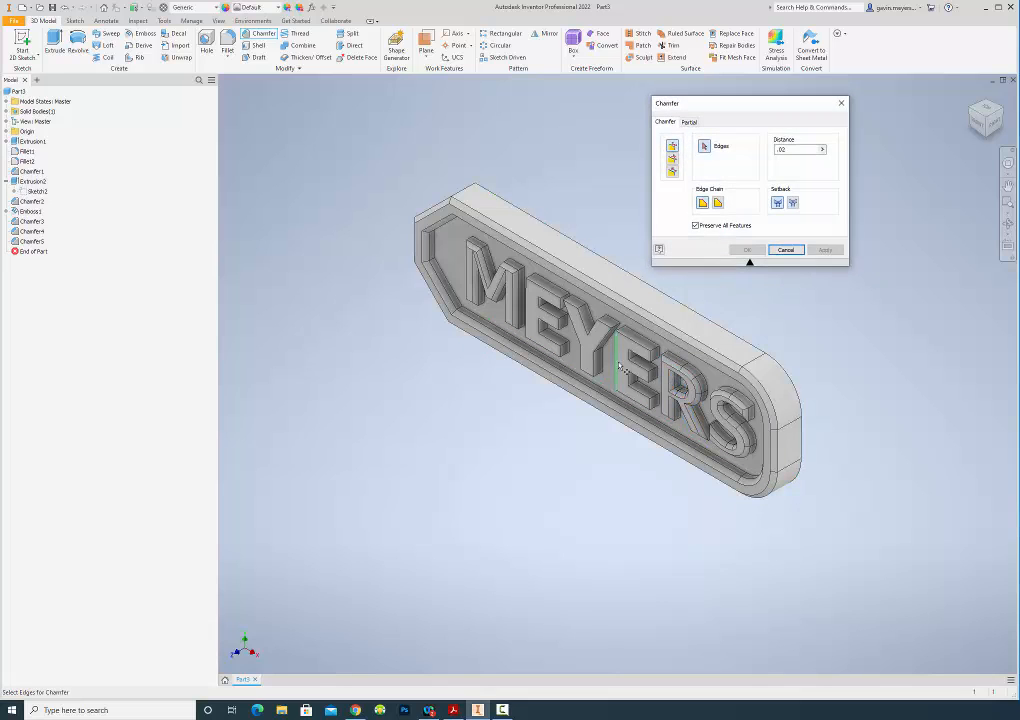
# Chamfer the front outline edges of the fourth letter by 0.02 in.
pyautogui.click(646, 357)
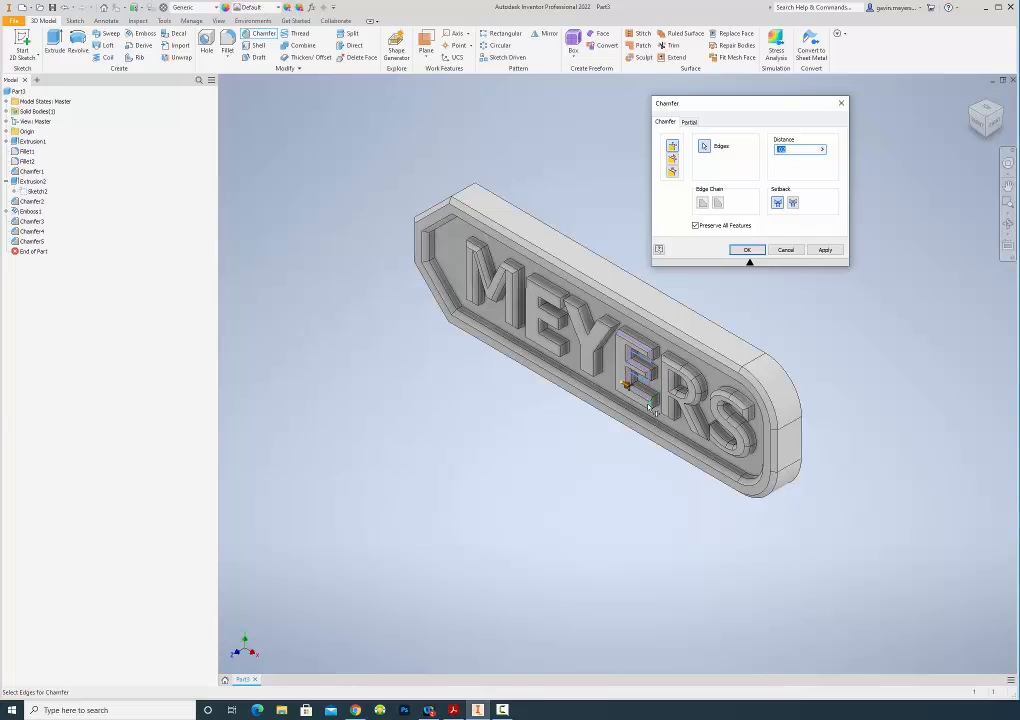
pyautogui.click(624, 385)
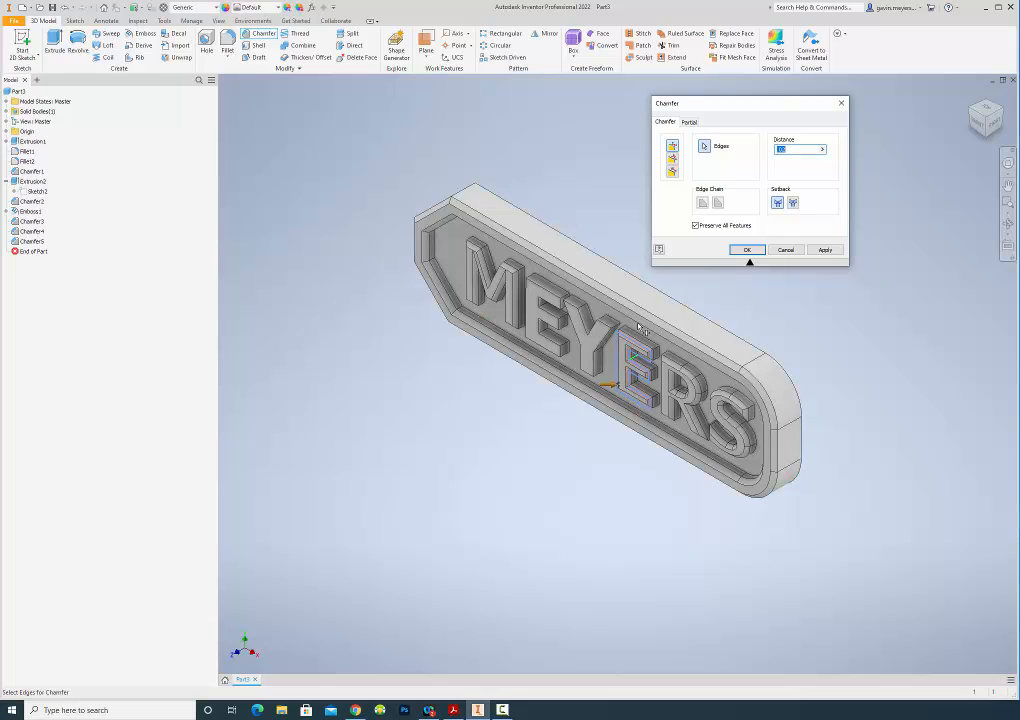
pyautogui.click(825, 249)
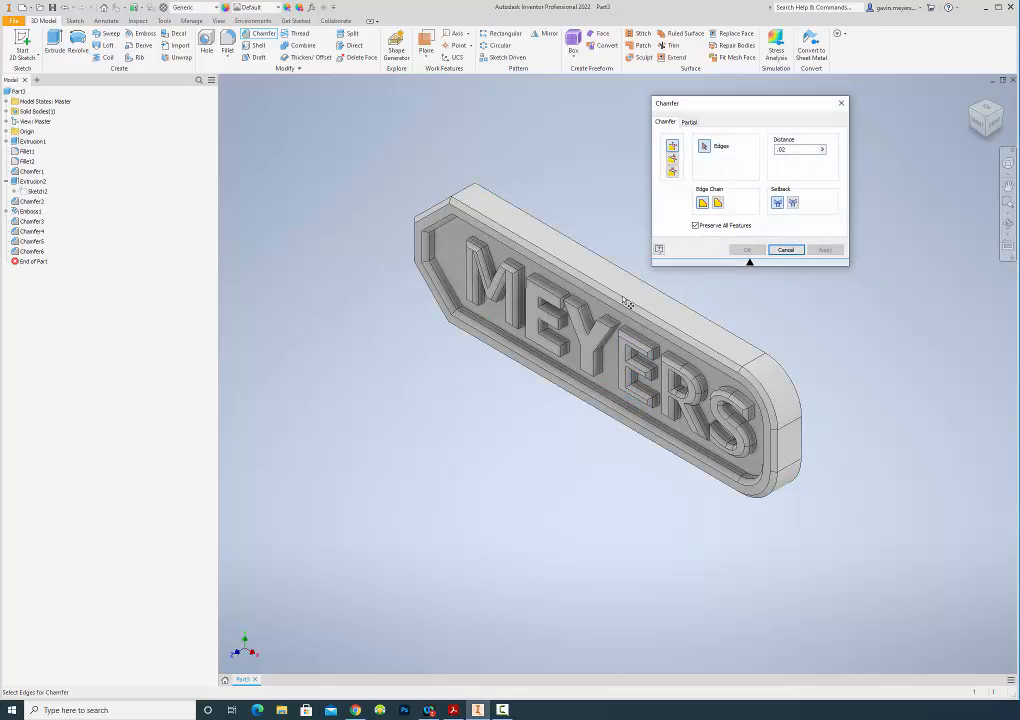
# Chamfer the front outline edges of the third letter by 0.02 in.
pyautogui.click(599, 343)
pyautogui.click(595, 366)
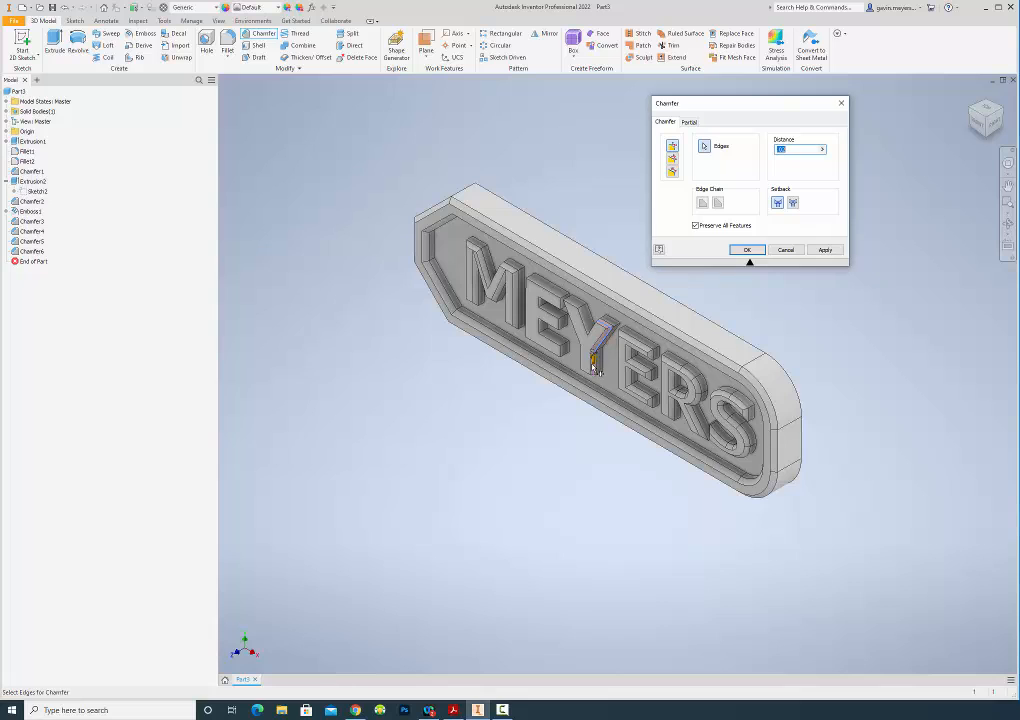
pyautogui.click(587, 373)
pyautogui.click(576, 311)
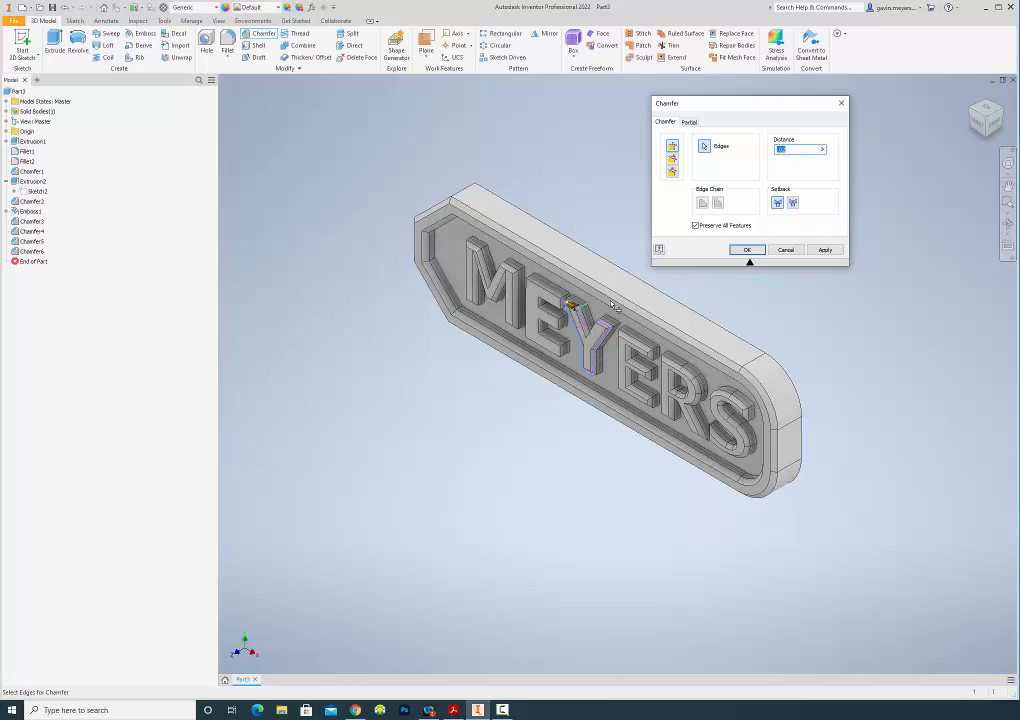
pyautogui.click(825, 249)
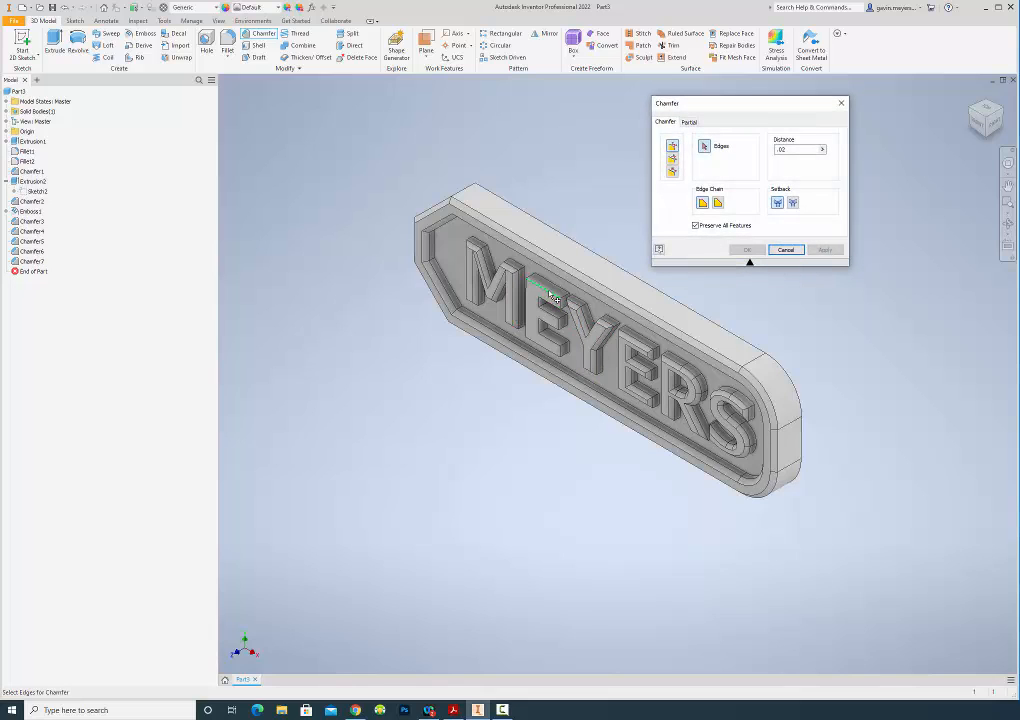
# Chamfer the front outline edges of the second embossed letter by 0.02 in and end the Chamfer command.
pyautogui.click(521, 328)
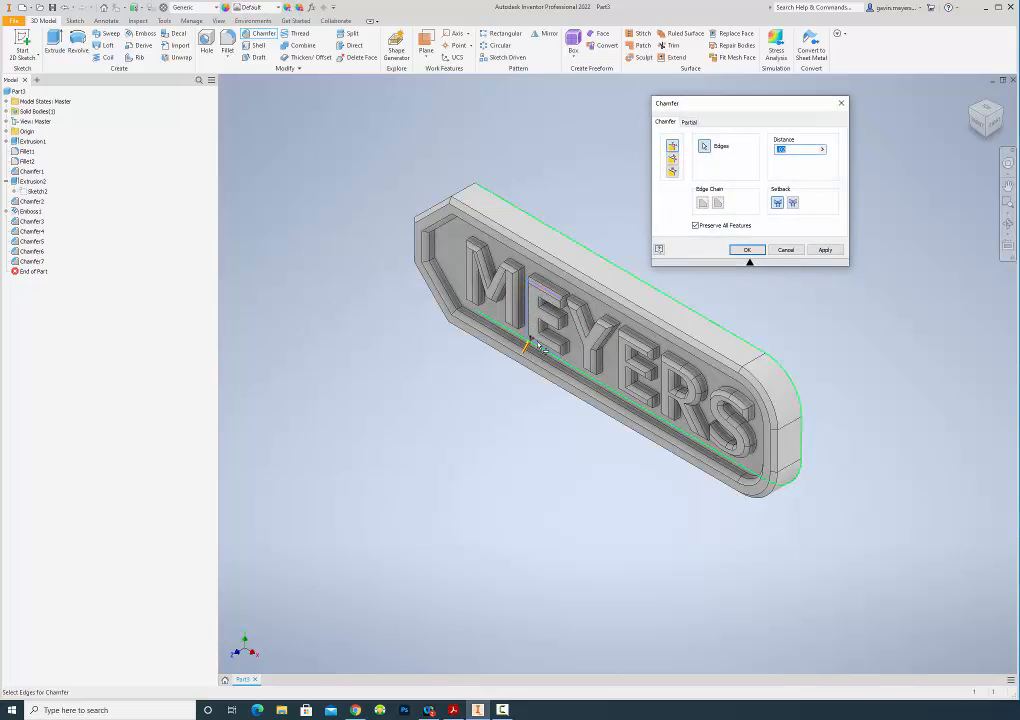
pyautogui.click(563, 354)
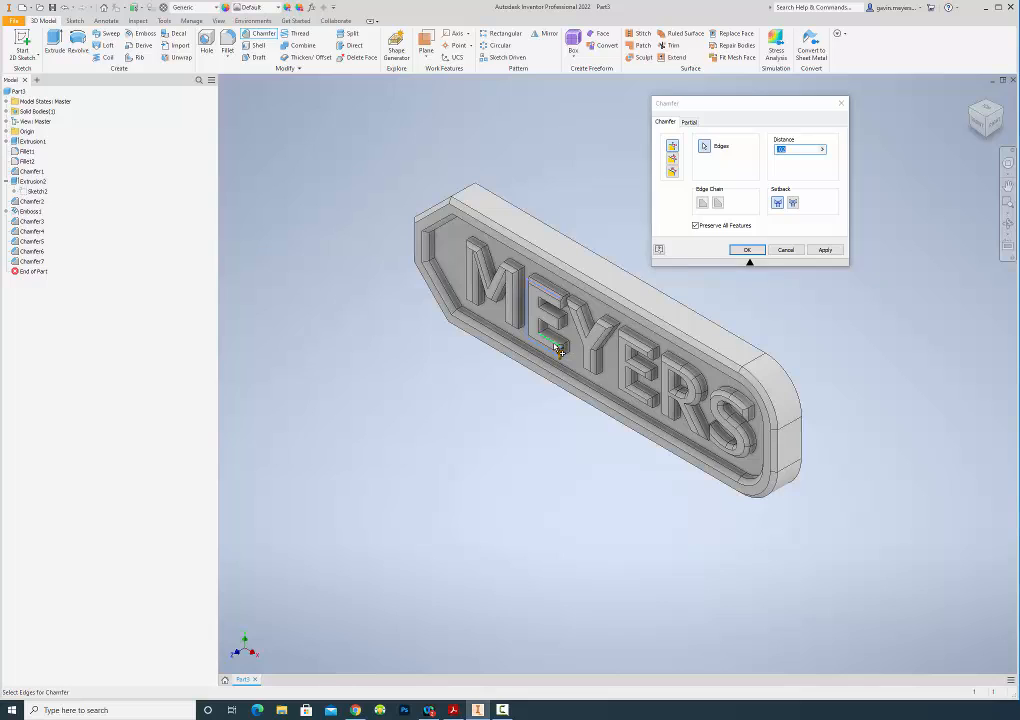
pyautogui.click(541, 330)
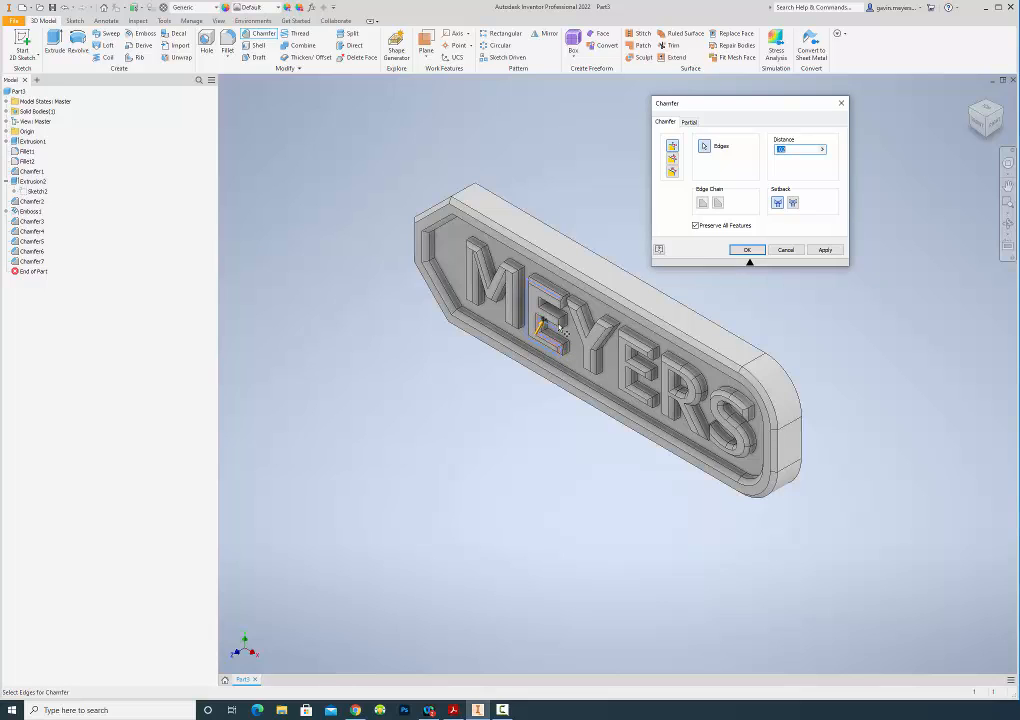
pyautogui.click(558, 326)
pyautogui.click(554, 312)
pyautogui.click(540, 307)
pyautogui.click(549, 305)
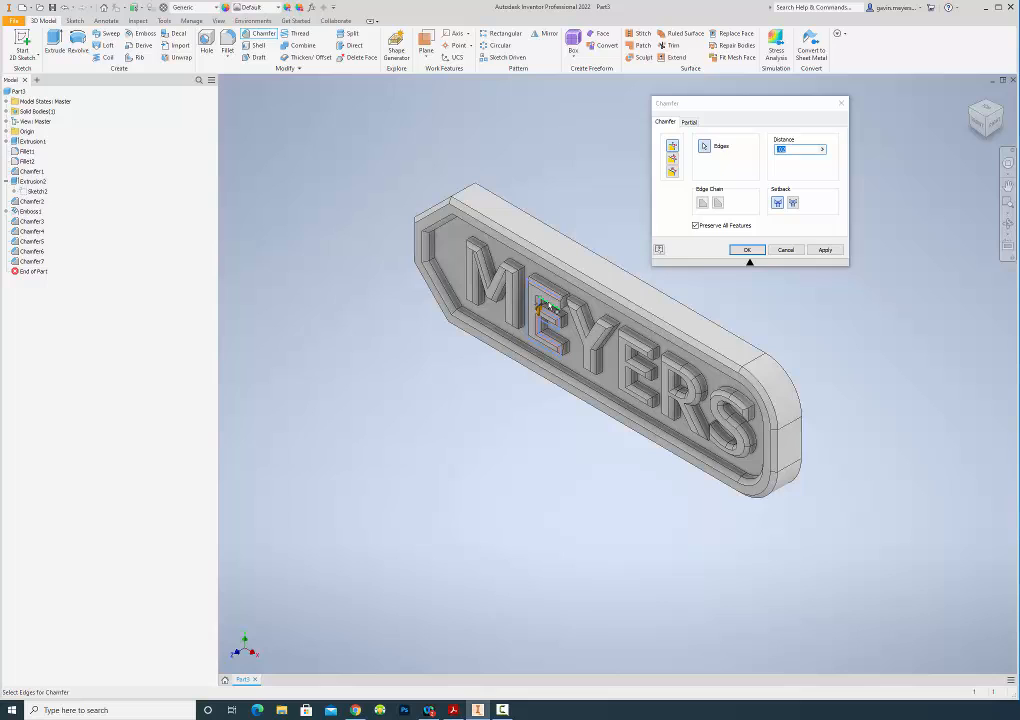
pyautogui.click(825, 250)
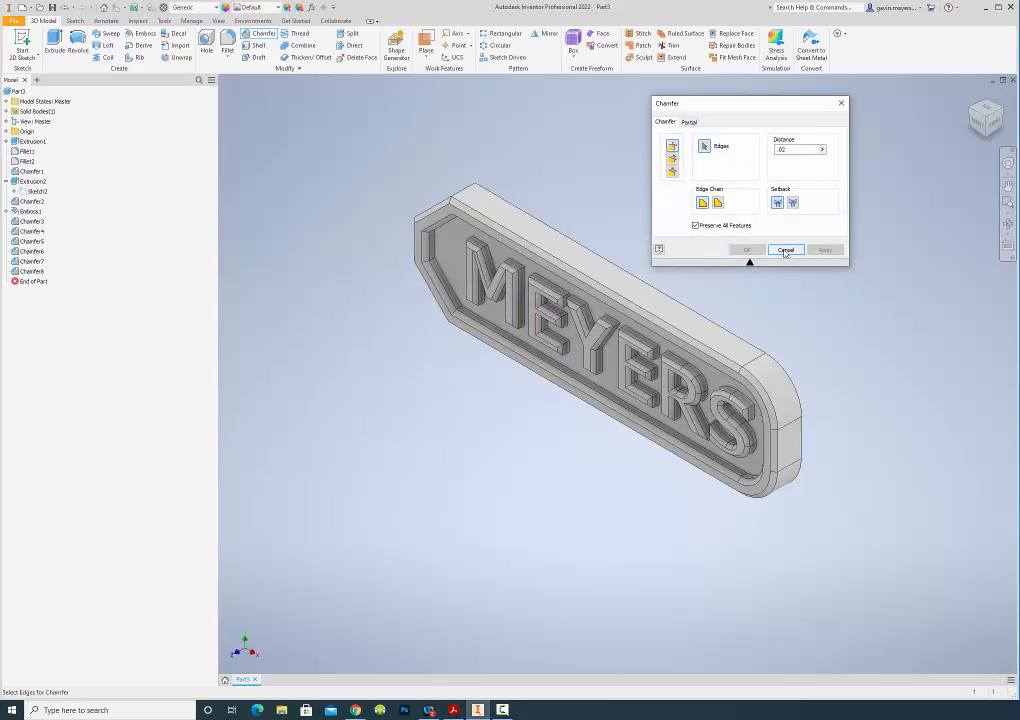
pyautogui.click(784, 250)
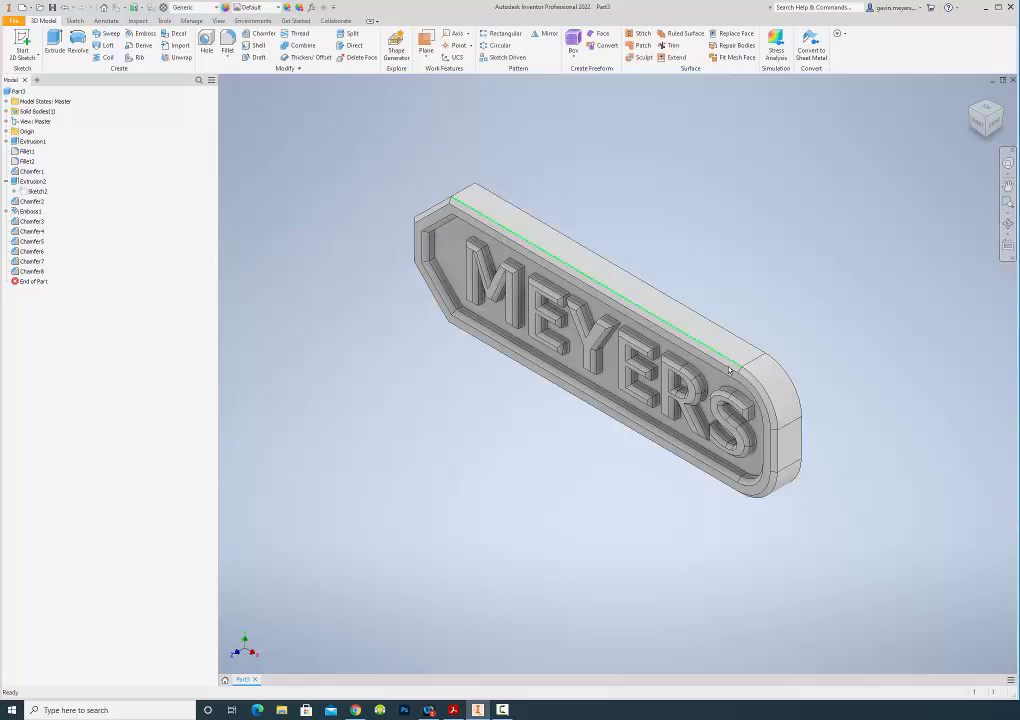
# Start a sketch on the recessed front face and draw a circle about 0.16 in across between the pointed end and the first letter.
pyautogui.moveTo(727, 372)
pyautogui.mouseDown(button='middle')
pyautogui.moveTo(717, 227)
pyautogui.moveTo(738, 363)
pyautogui.mouseUp(button='middle')
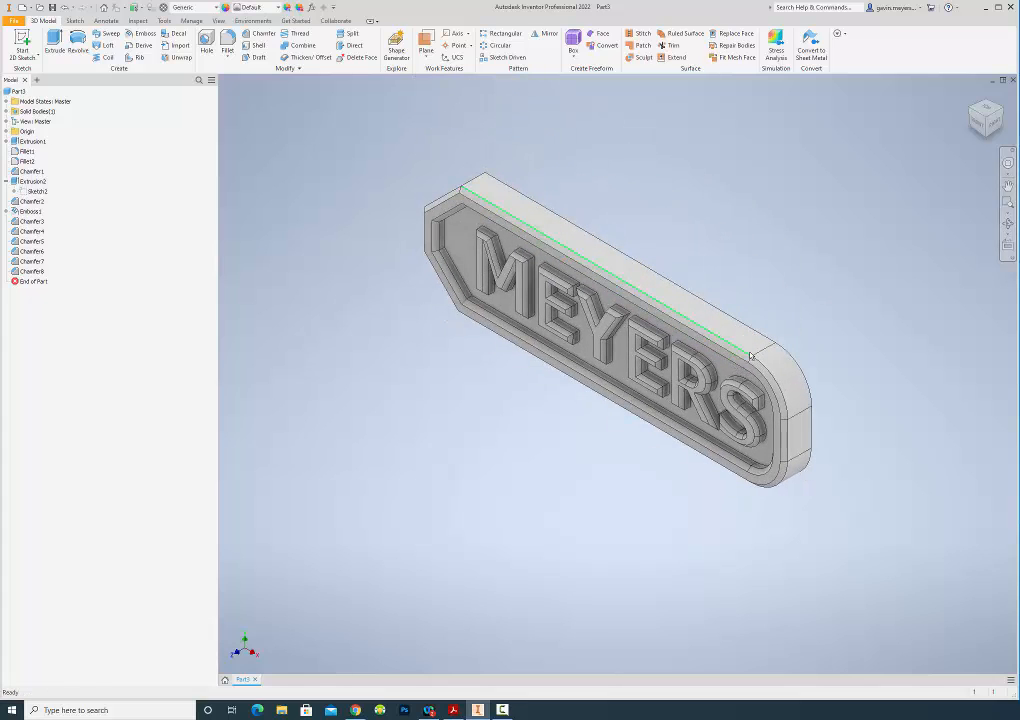
pyautogui.moveTo(750, 355)
pyautogui.click(22, 42)
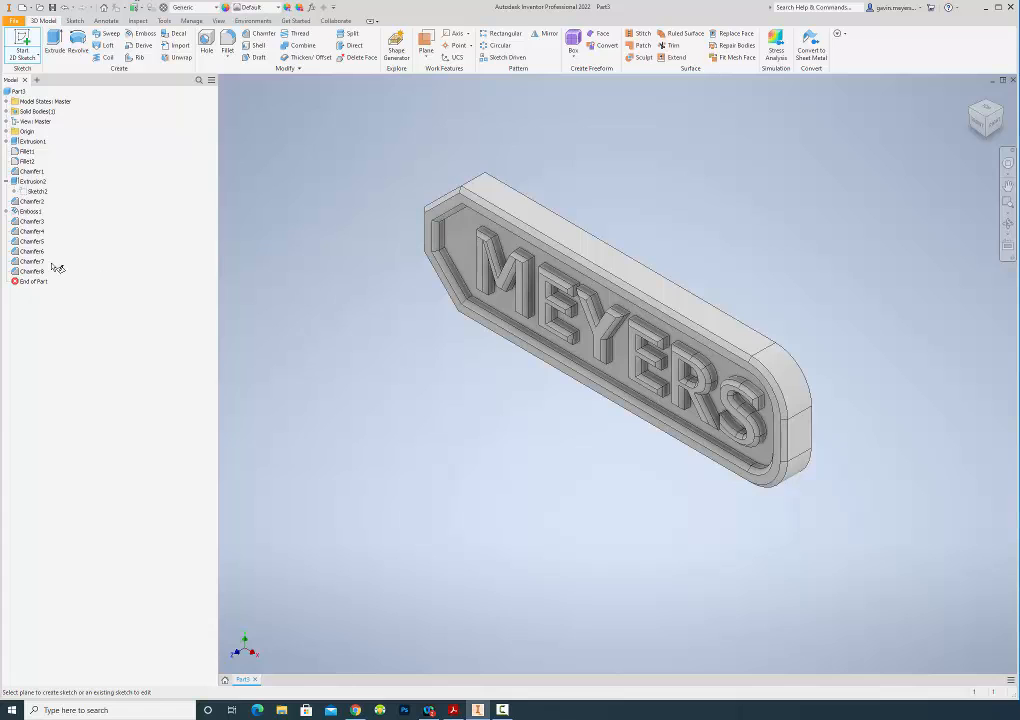
pyautogui.click(465, 245)
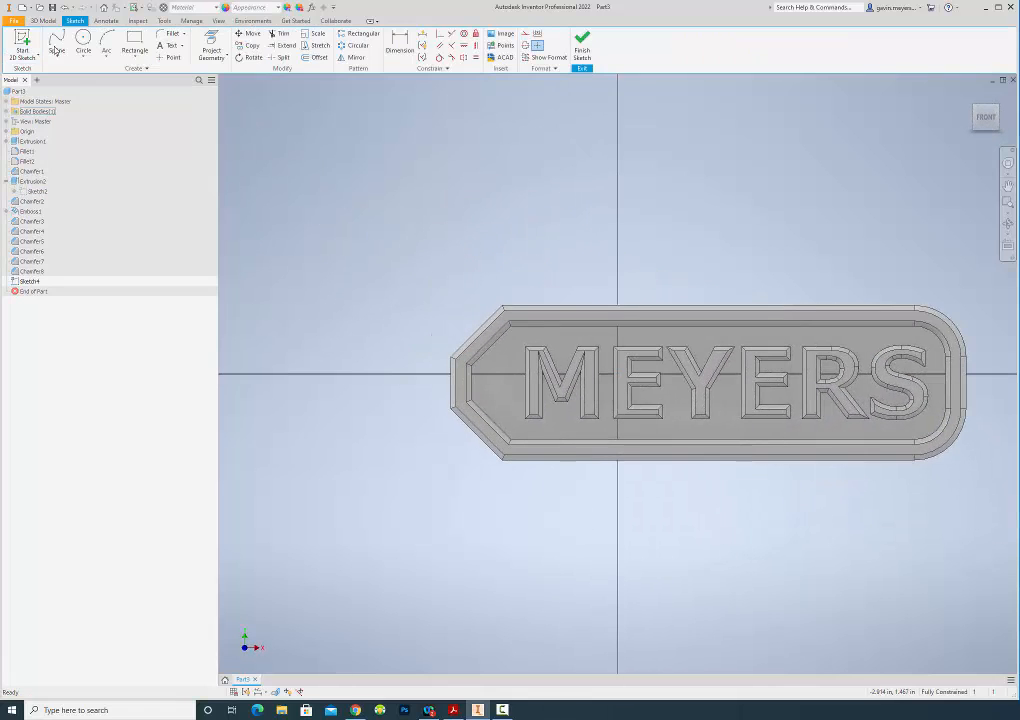
pyautogui.click(84, 43)
pyautogui.click(490, 379)
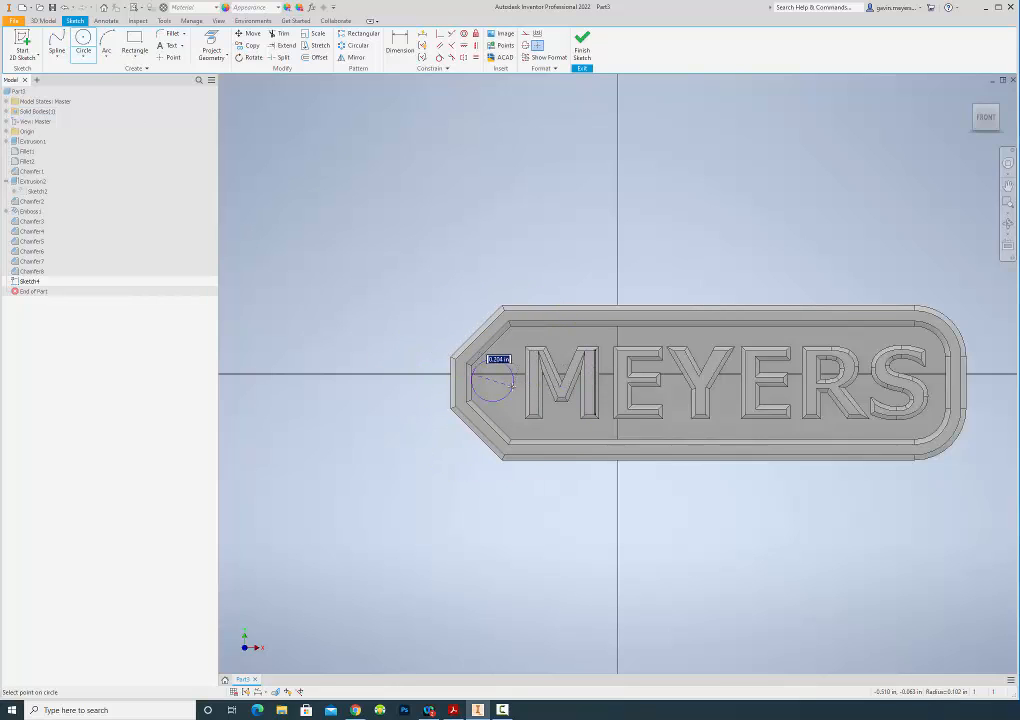
pyautogui.click(508, 386)
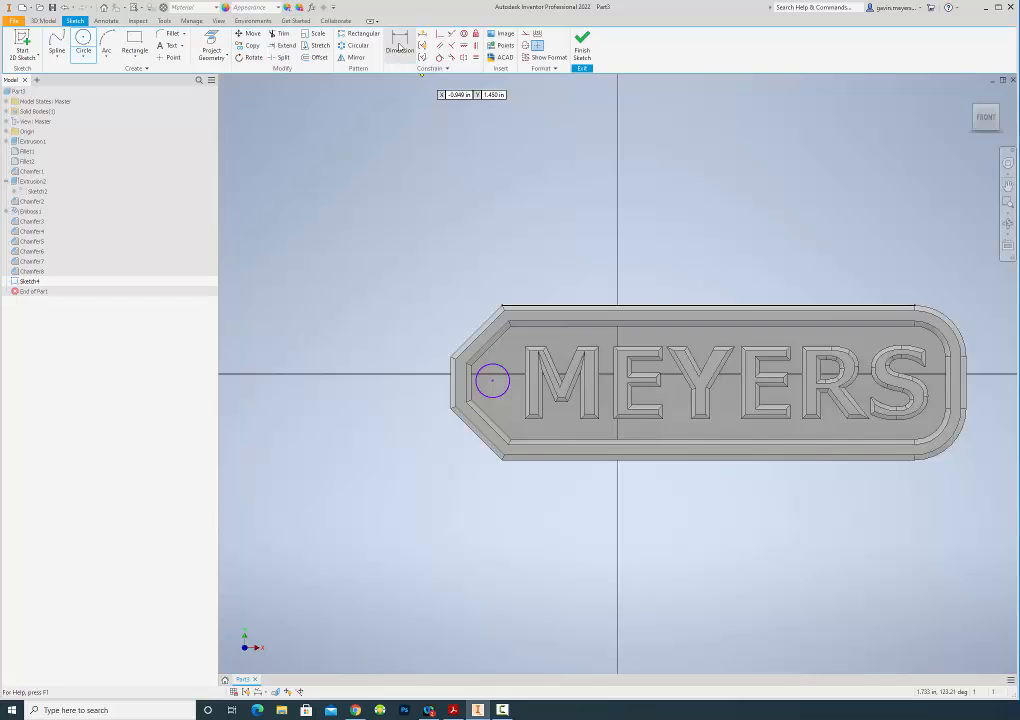
# Dimension the circle's center from the plate's upper long edge at .75/2 in.
pyautogui.click(401, 48)
pyautogui.click(506, 373)
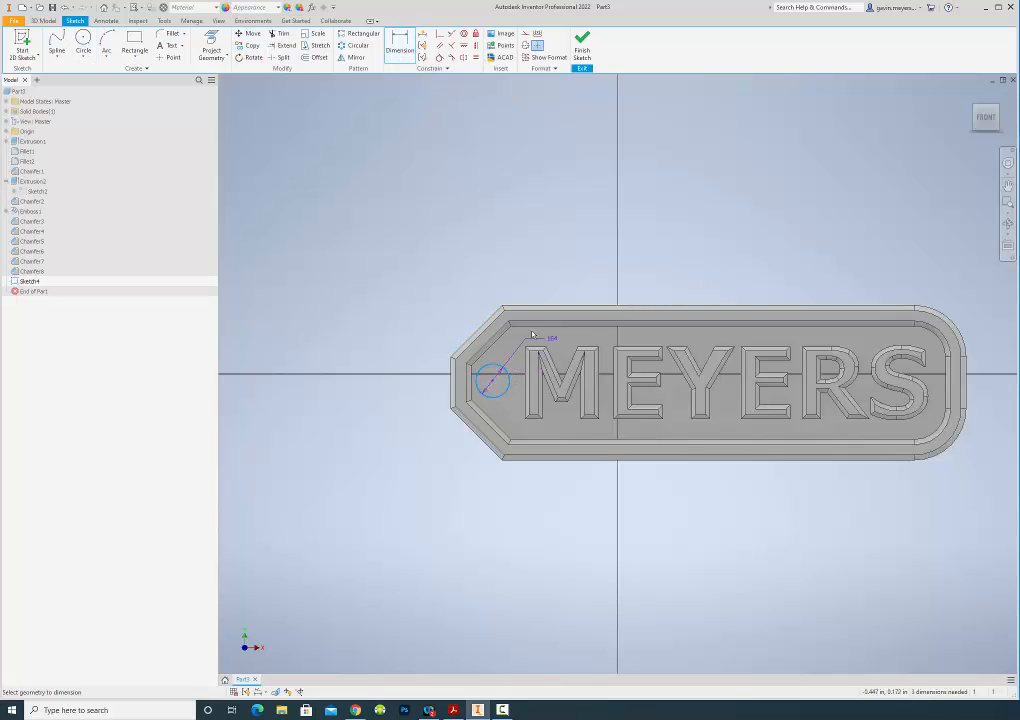
pyautogui.click(505, 307)
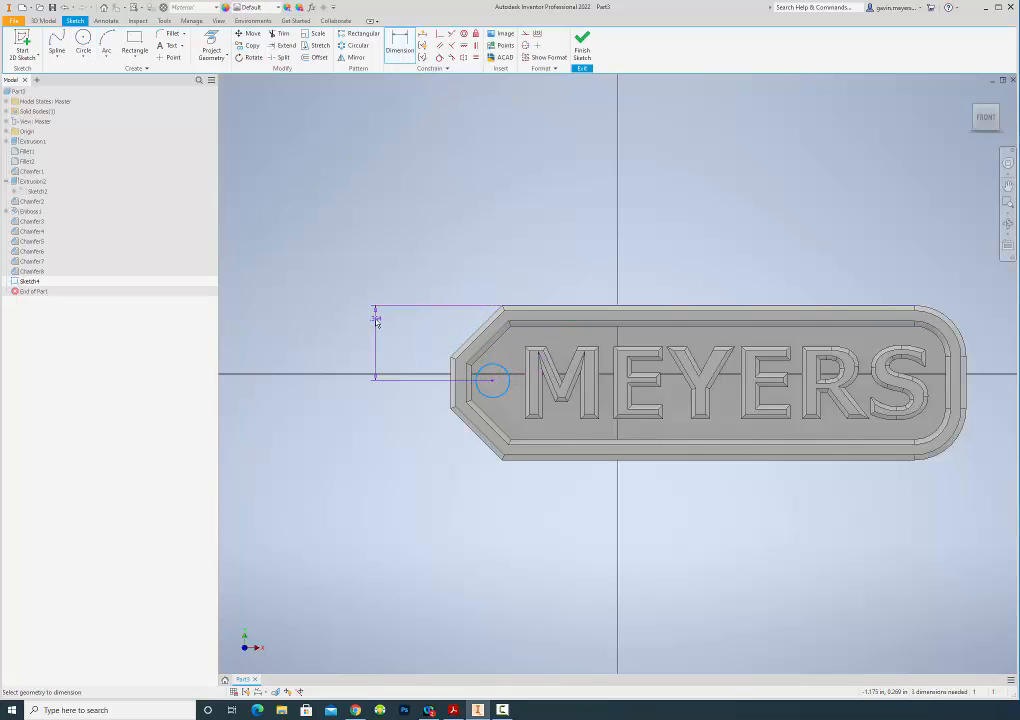
pyautogui.click(376, 330)
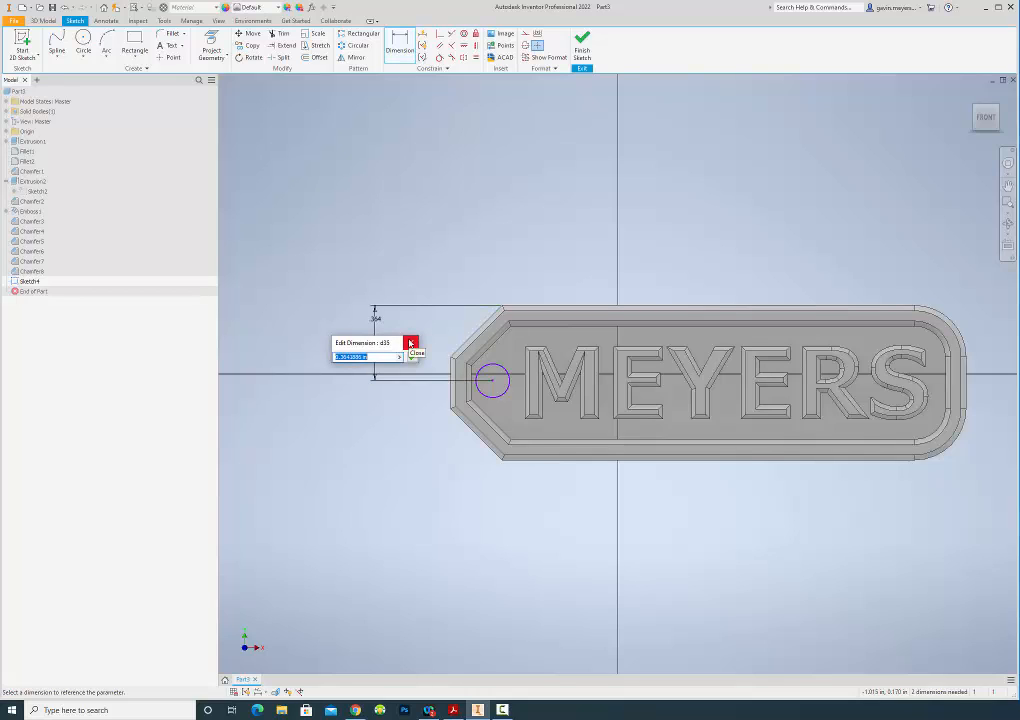
pyautogui.write('.75/2')
pyautogui.click(409, 343)
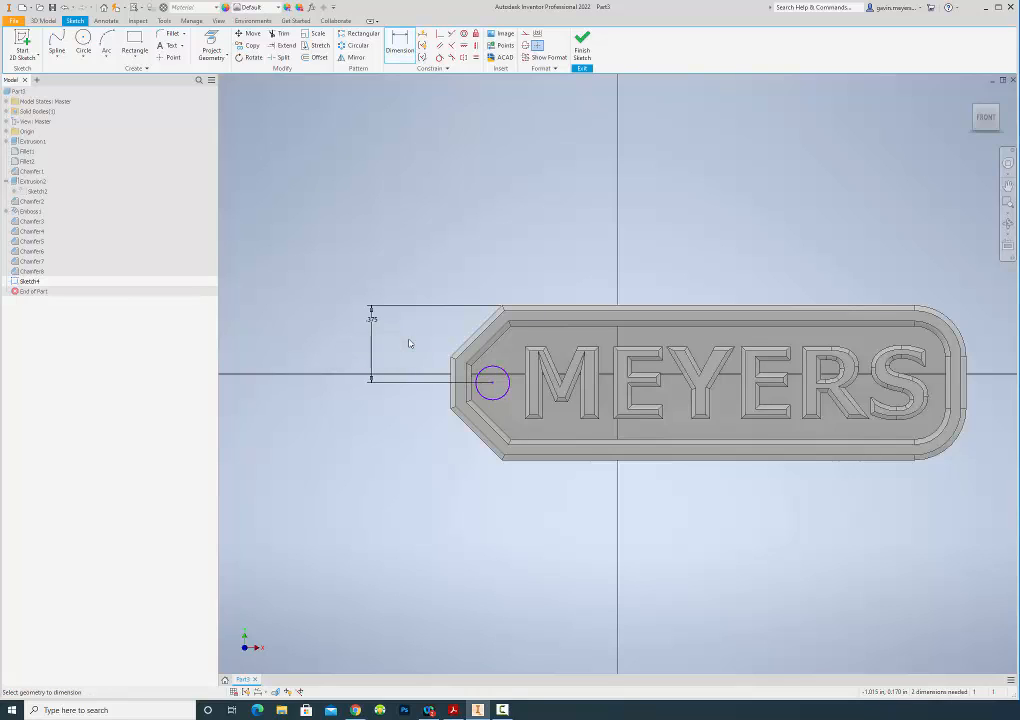
# Dimension the distance from the plate's pointed-end edge to the far side of the circle at 0.3 in.
pyautogui.click(512, 382)
pyautogui.click(451, 374)
pyautogui.click(492, 388)
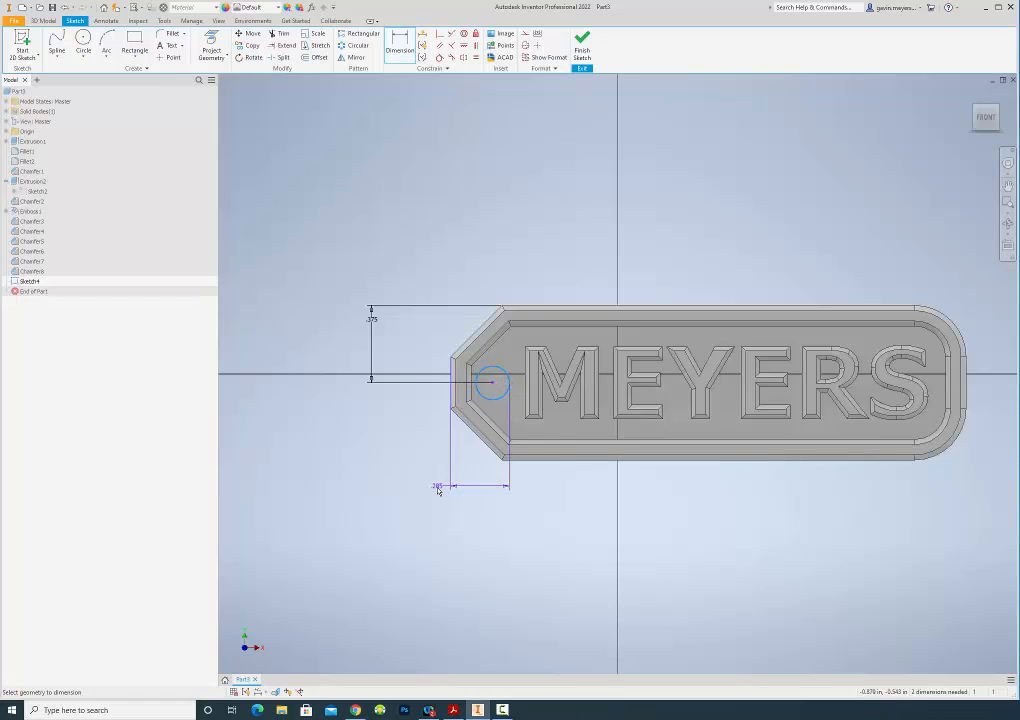
pyautogui.click(480, 505)
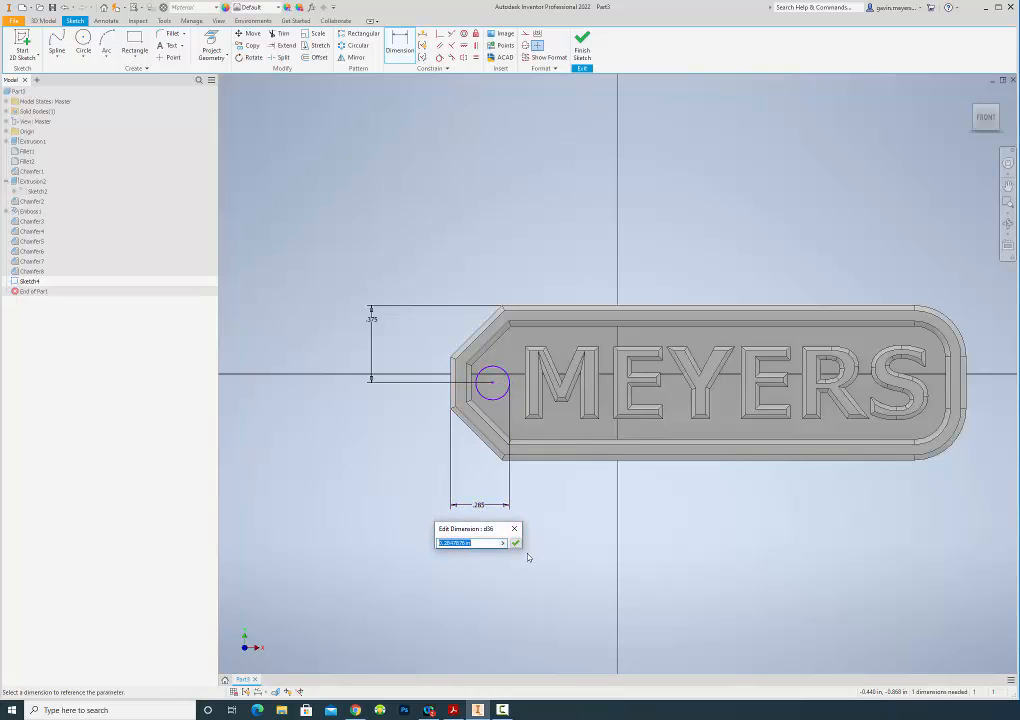
pyautogui.write('.3')
pyautogui.press('Return')
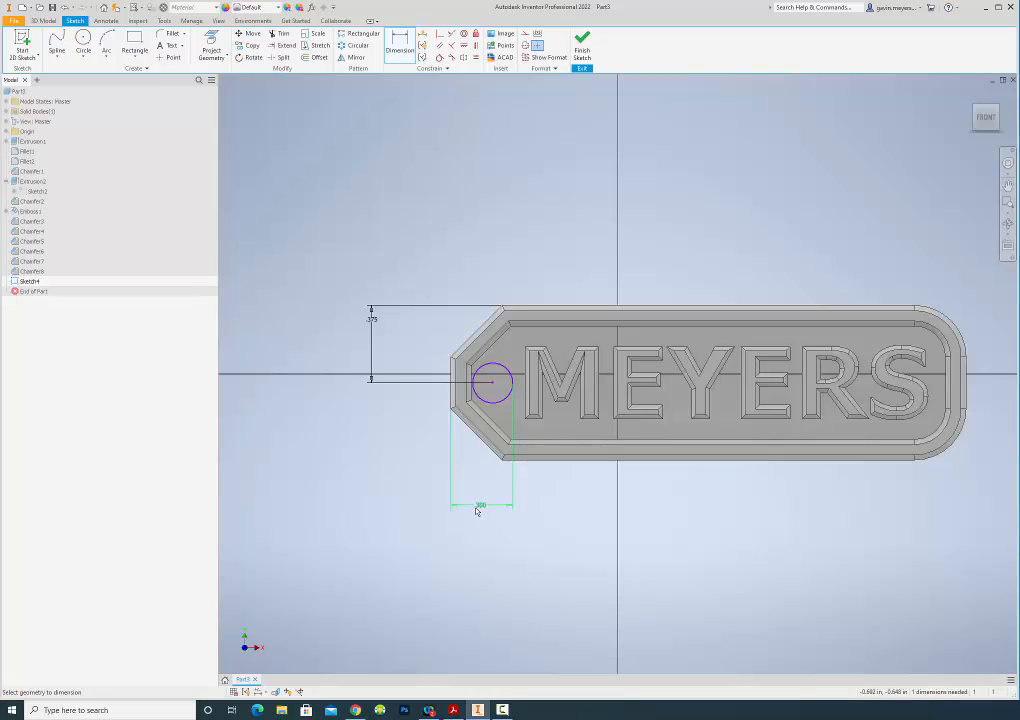
# Dimension the circle's diameter at 0.2 in.
pyautogui.click(473, 386)
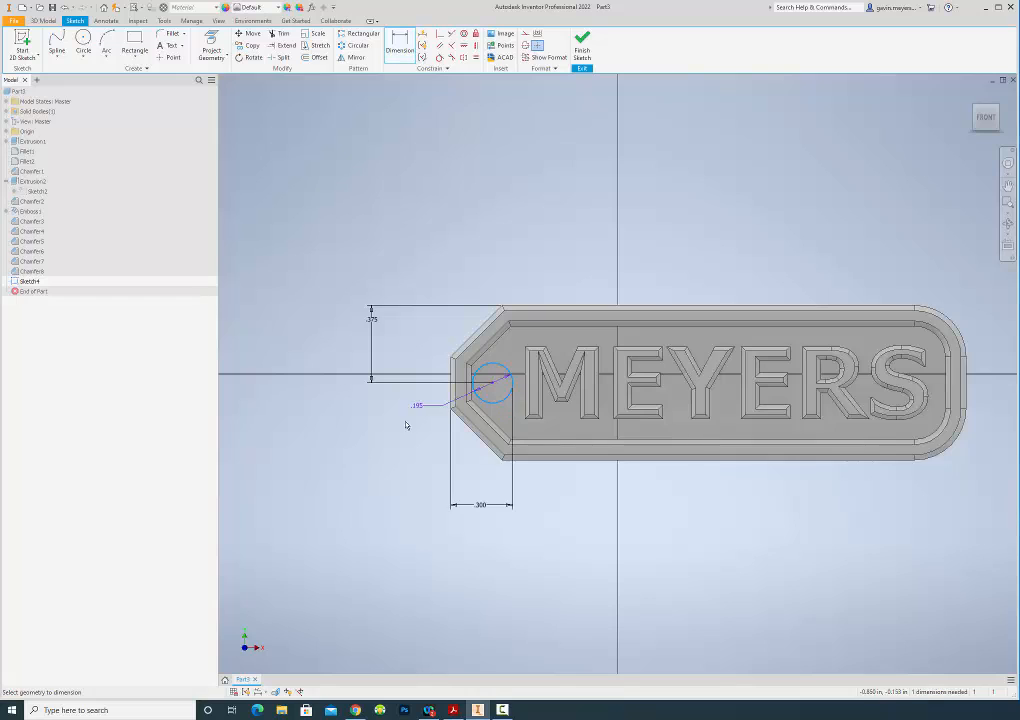
pyautogui.click(398, 436)
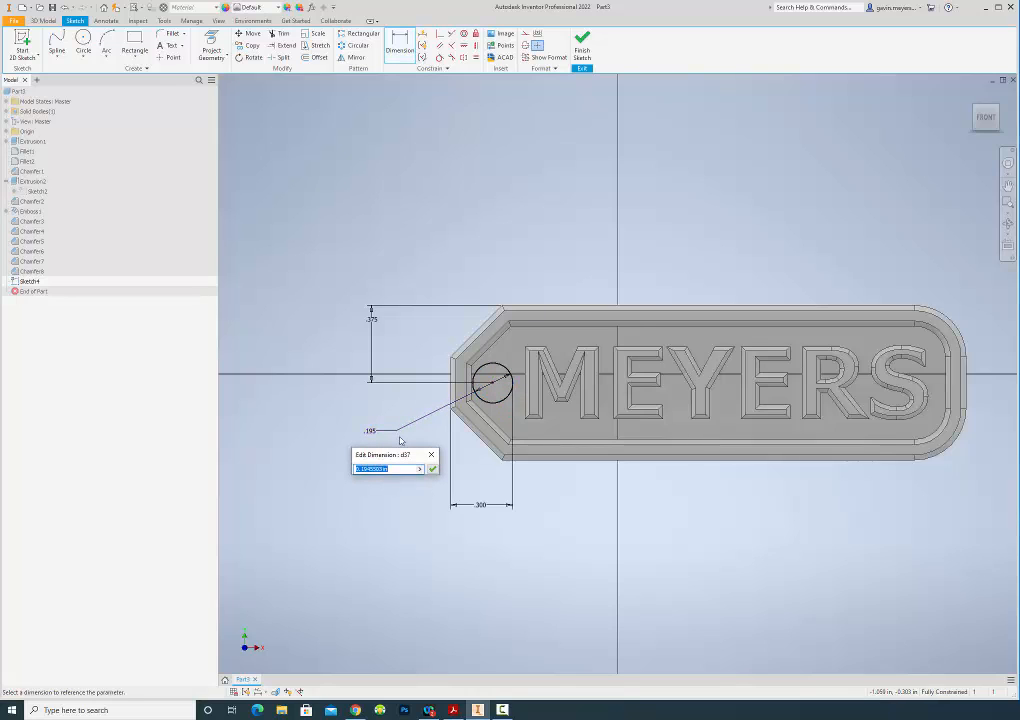
pyautogui.write('.2')
pyautogui.press('Return')
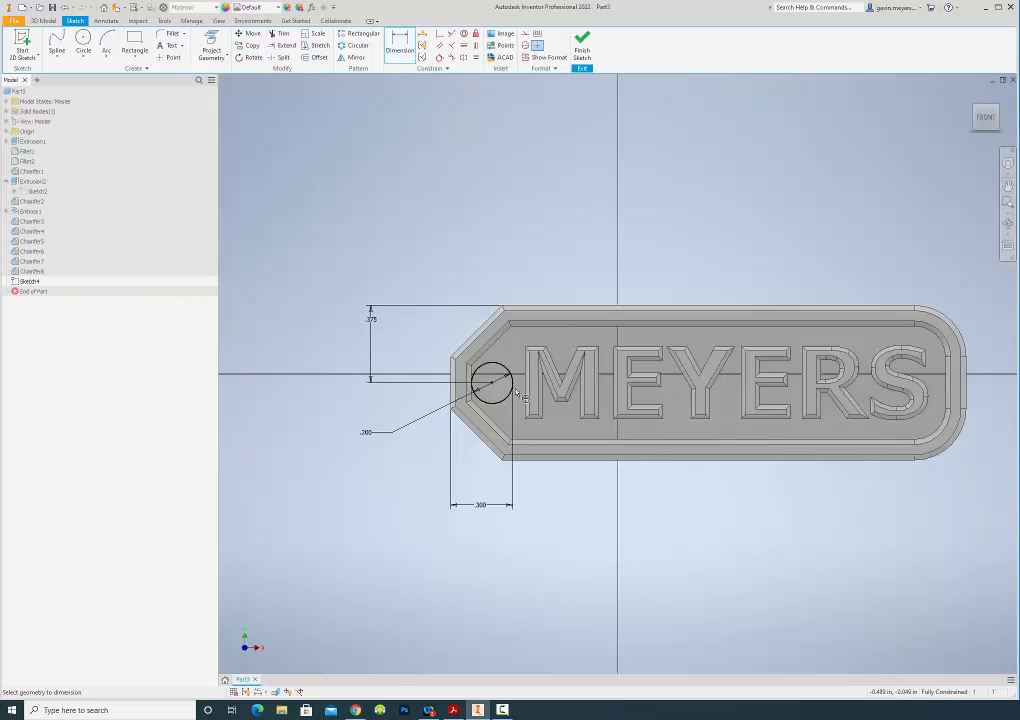
# Replace the 0.3 in dimension with one from the plate's pointed-end edge to the circle's center, set to 0.25 in.
pyautogui.press('Escape')
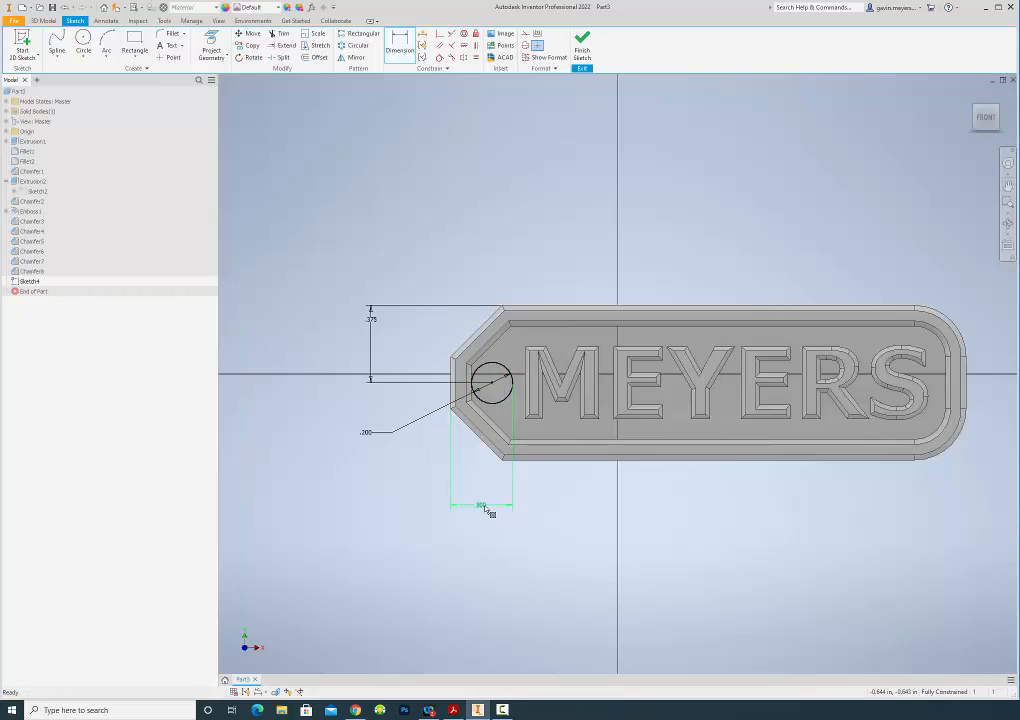
pyautogui.click(481, 506)
pyautogui.press('Delete')
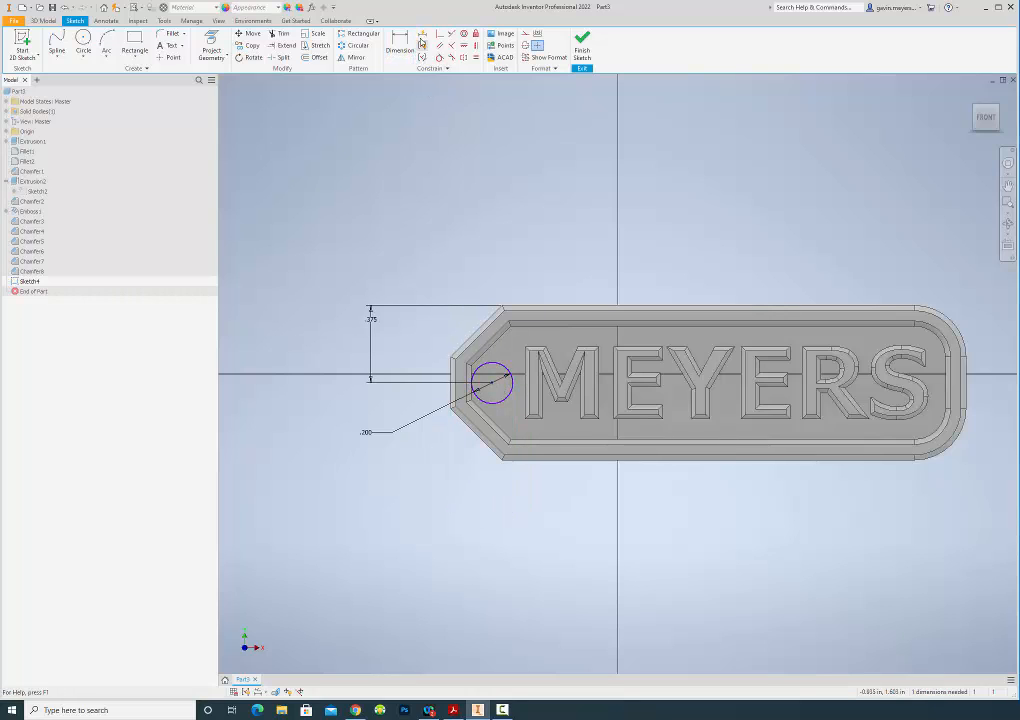
pyautogui.press('d')
pyautogui.click(491, 385)
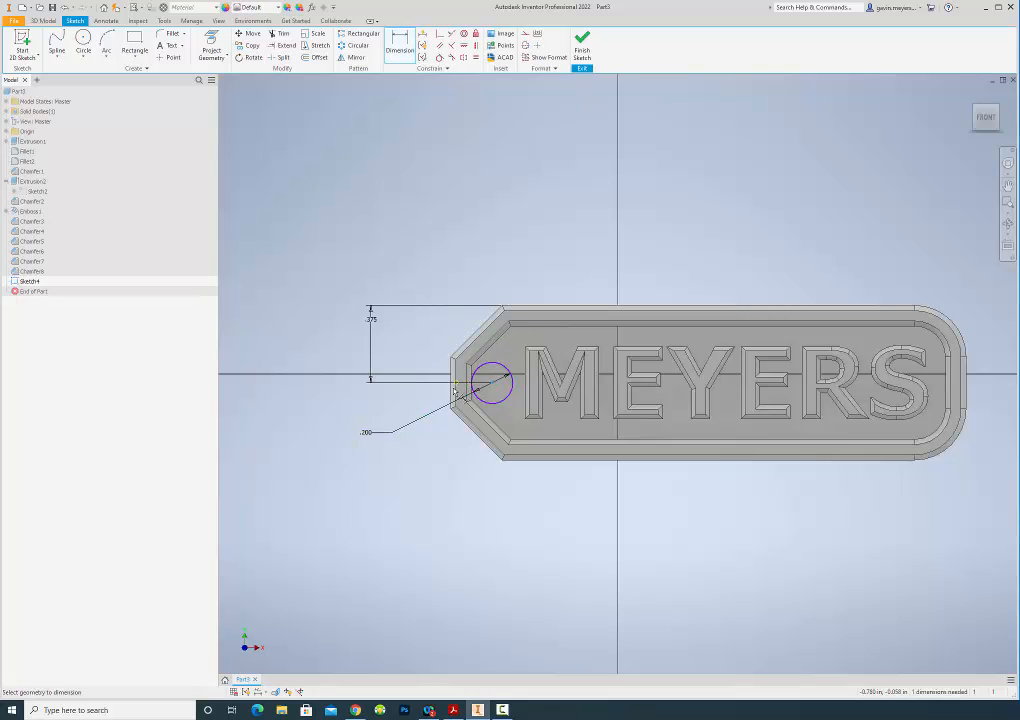
pyautogui.click(452, 399)
pyautogui.click(452, 502)
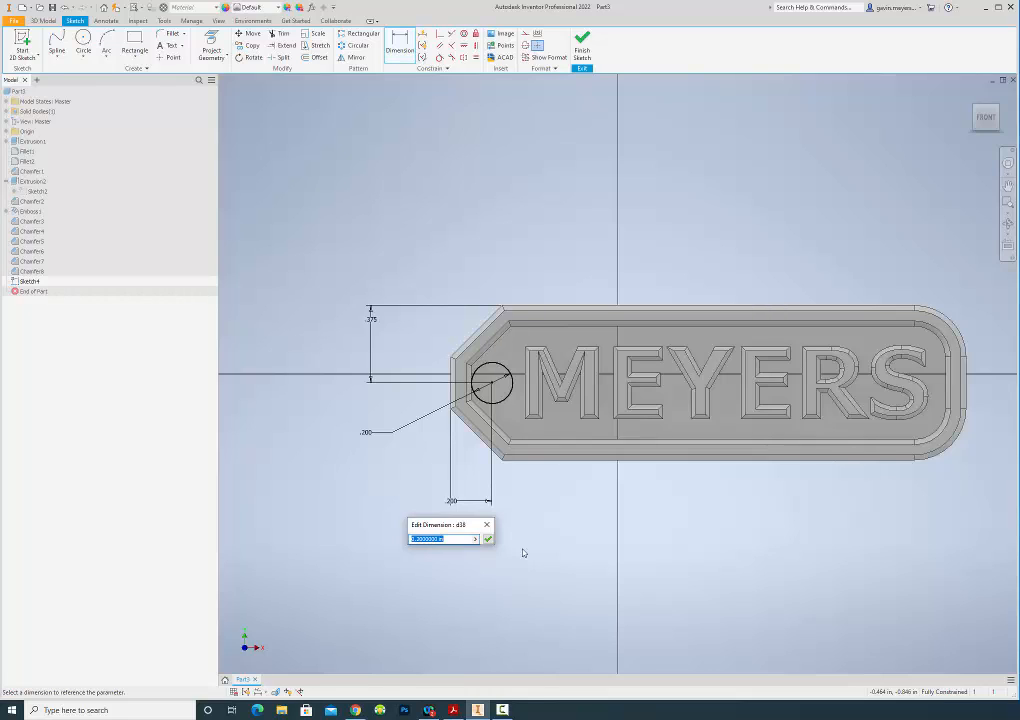
pyautogui.write('.25')
pyautogui.press('Return')
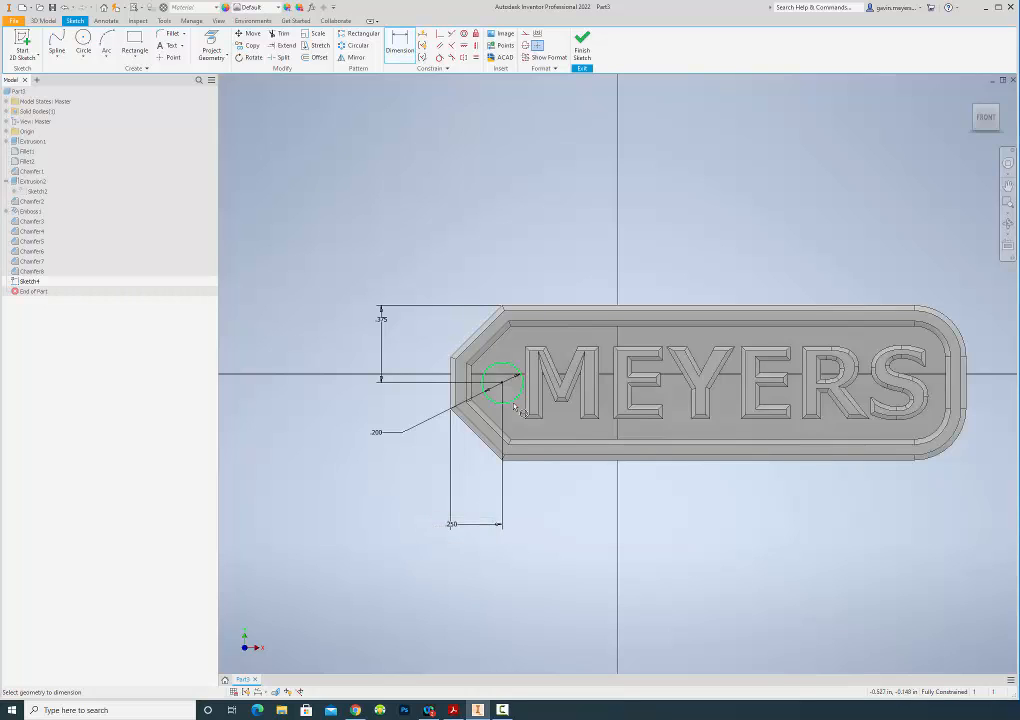
# Set the distance from the pointed-end edge to the circle's center to 0.225 in.
pyautogui.doubleClick(453, 525)
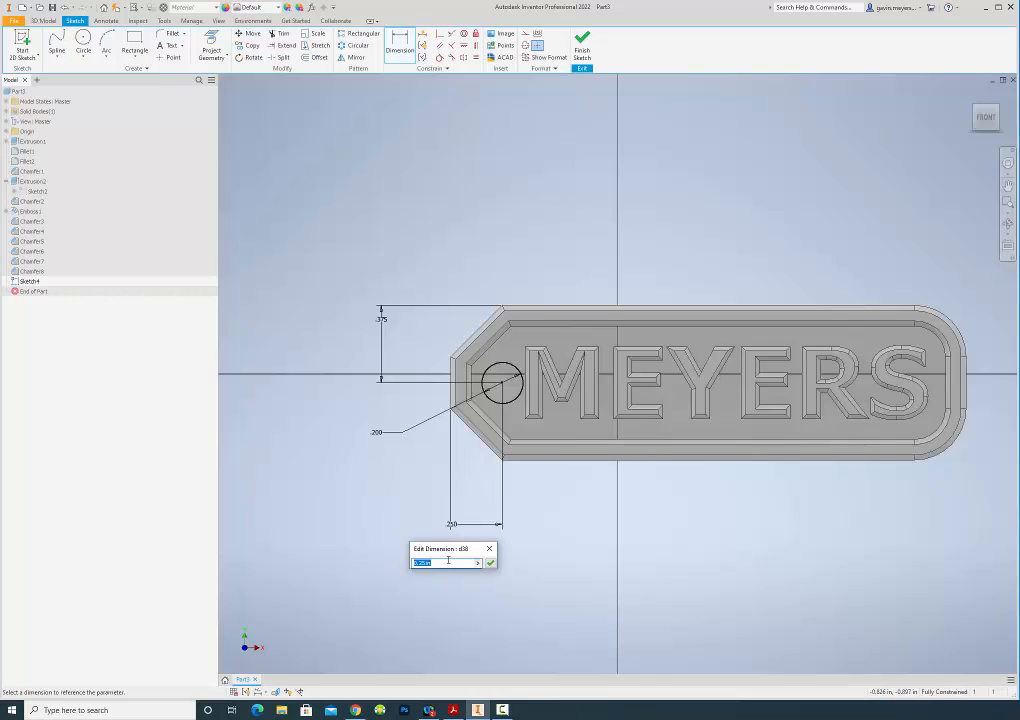
pyautogui.click(447, 563)
pyautogui.moveTo(434, 564); pyautogui.dragTo(423, 565)
pyautogui.write('25')
pyautogui.press('Return')
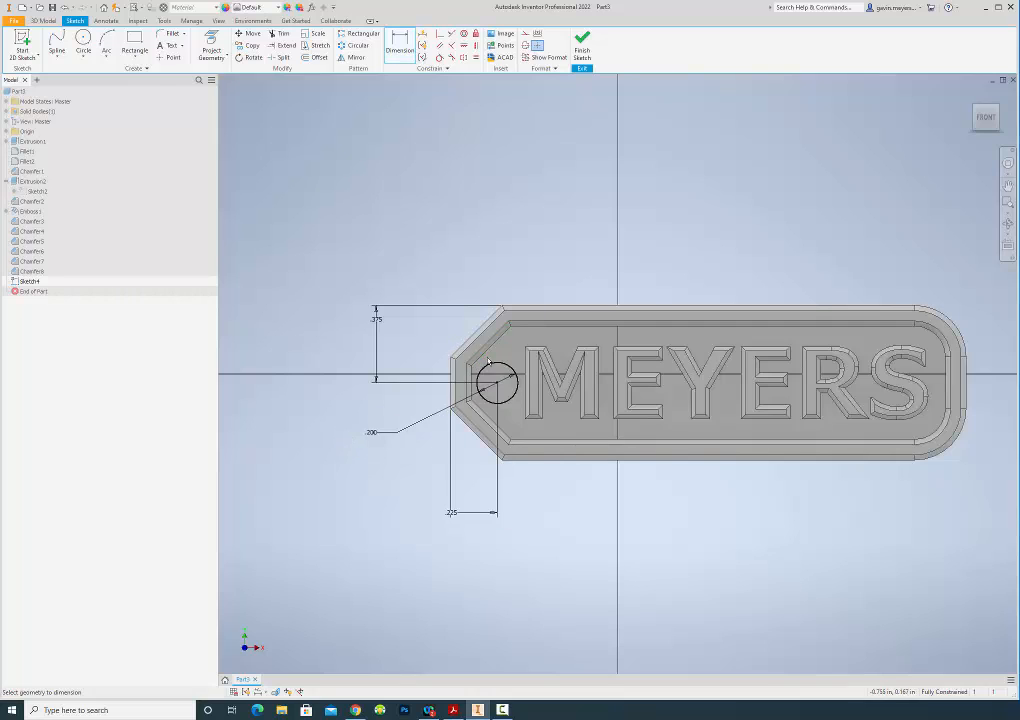
# Set the circle's diameter to 0.15 in.
pyautogui.click(372, 433)
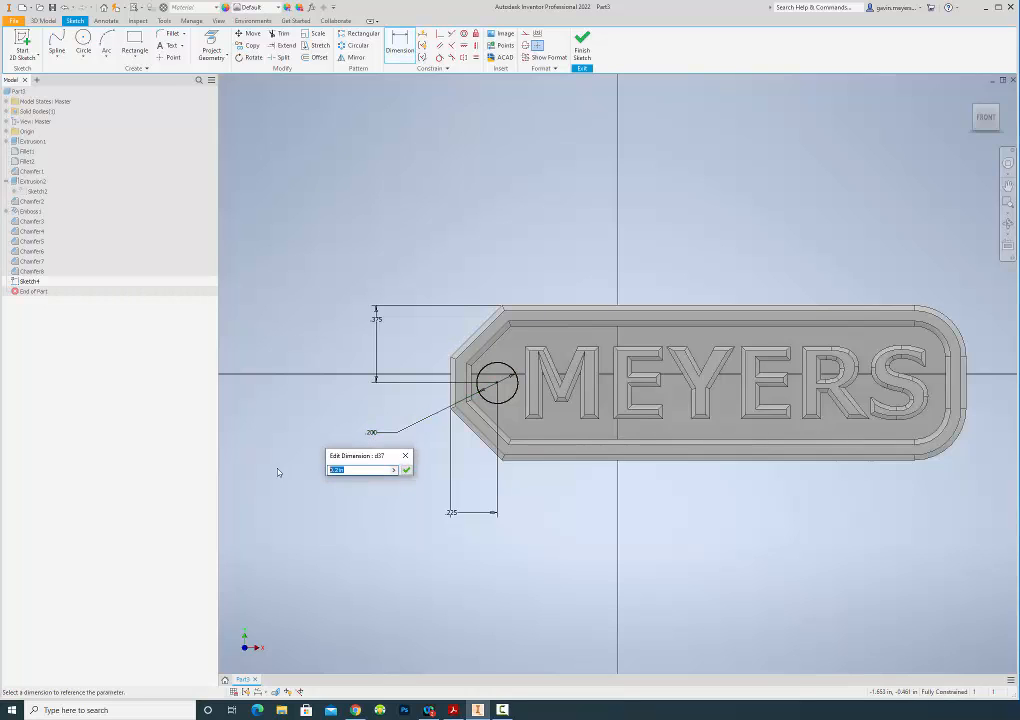
pyautogui.write('0.15')
pyautogui.press('Return')
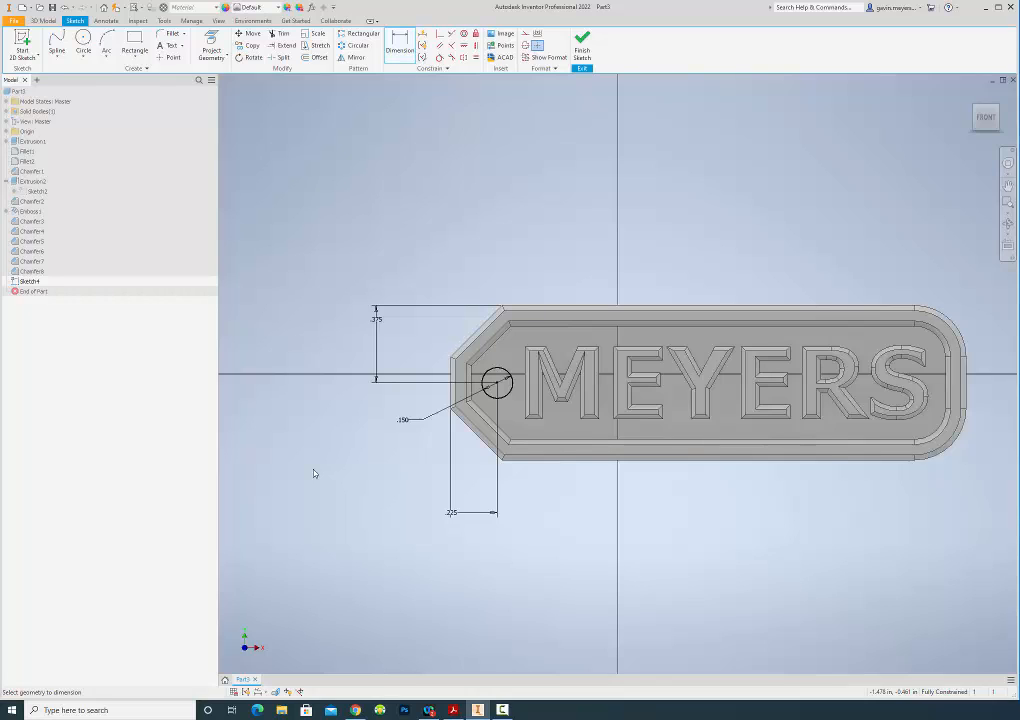
# Set the circle's diameter back to 0.2 in and finish the sketch.
pyautogui.doubleClick(403, 420)
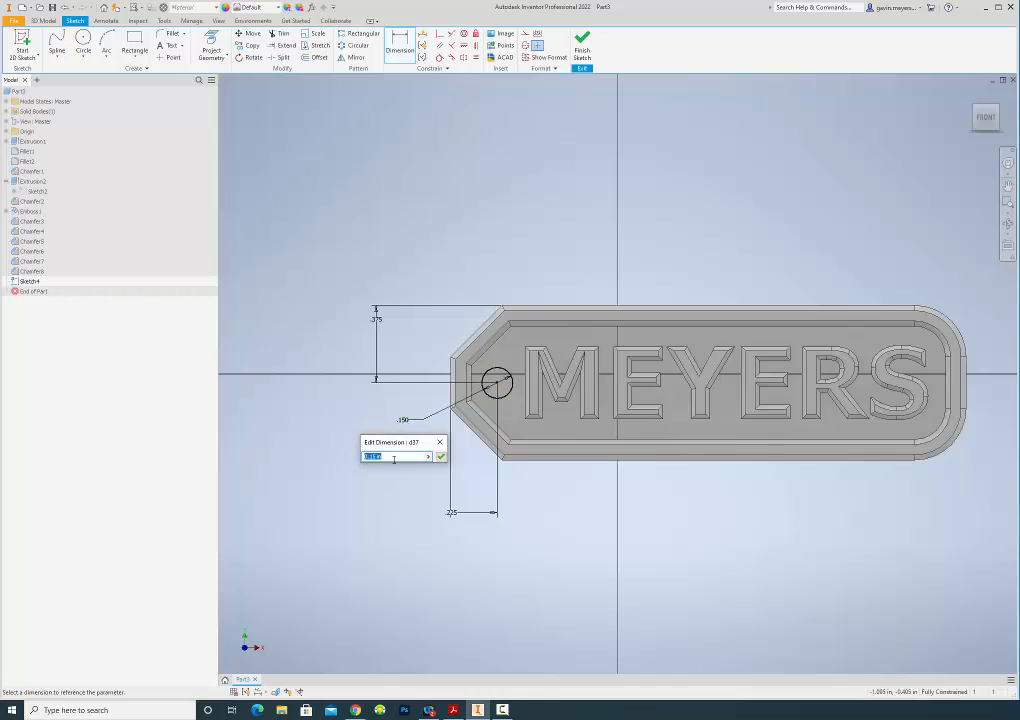
pyautogui.write('.25')
pyautogui.press('Return')
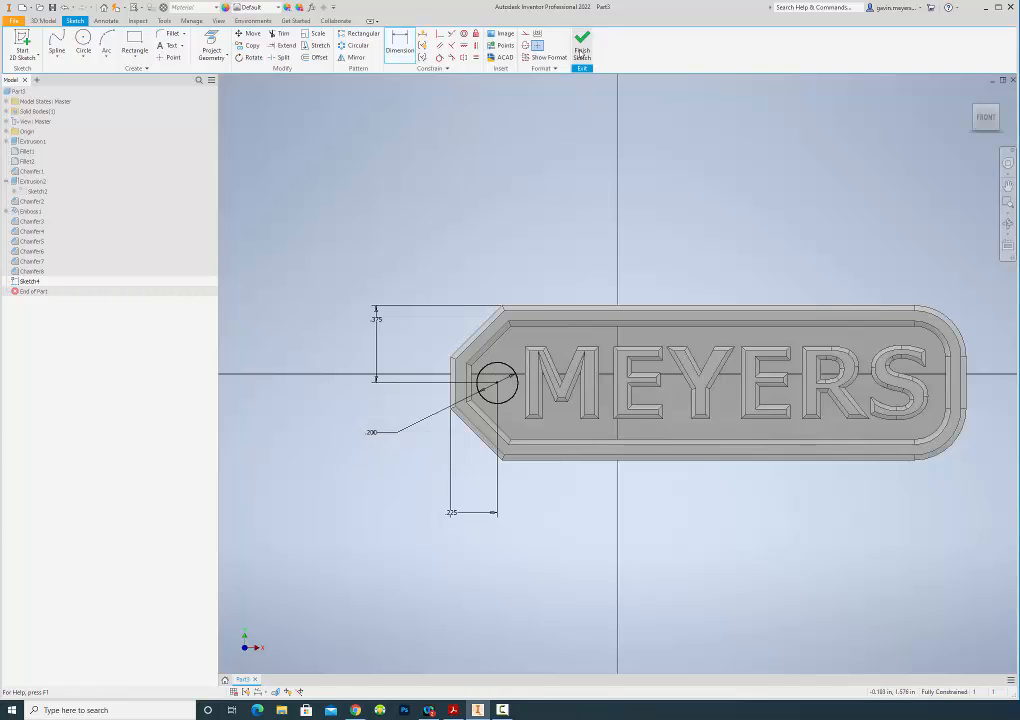
pyautogui.click(582, 45)
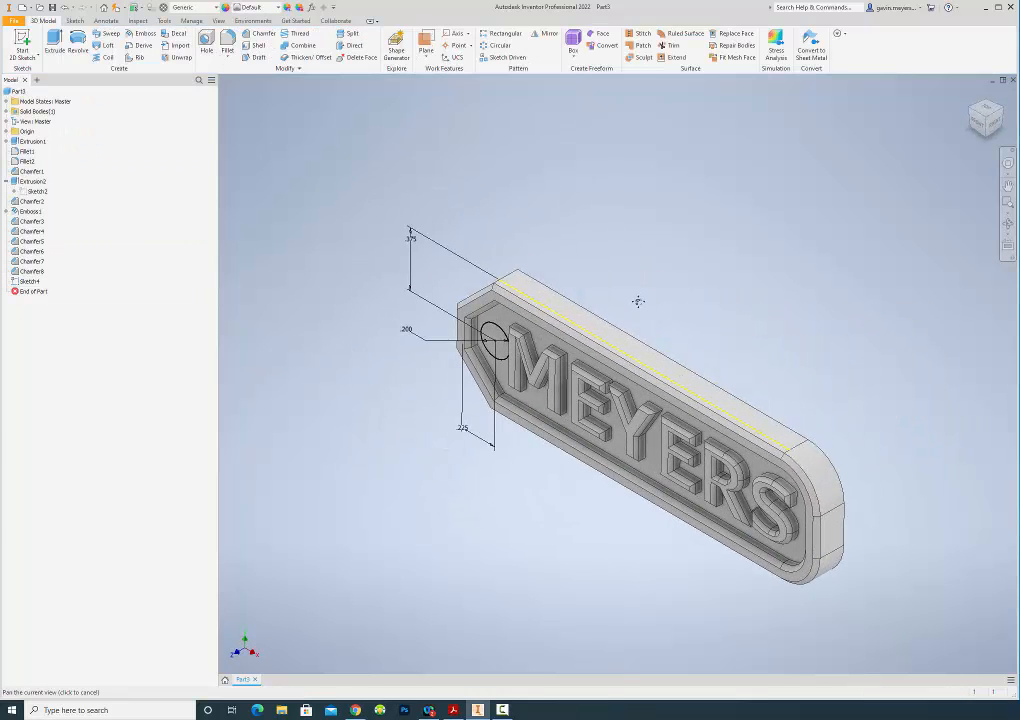
# Extrude the 0.2 in circle as a cut through the whole plate to make the keyring hole.
pyautogui.click(54, 42)
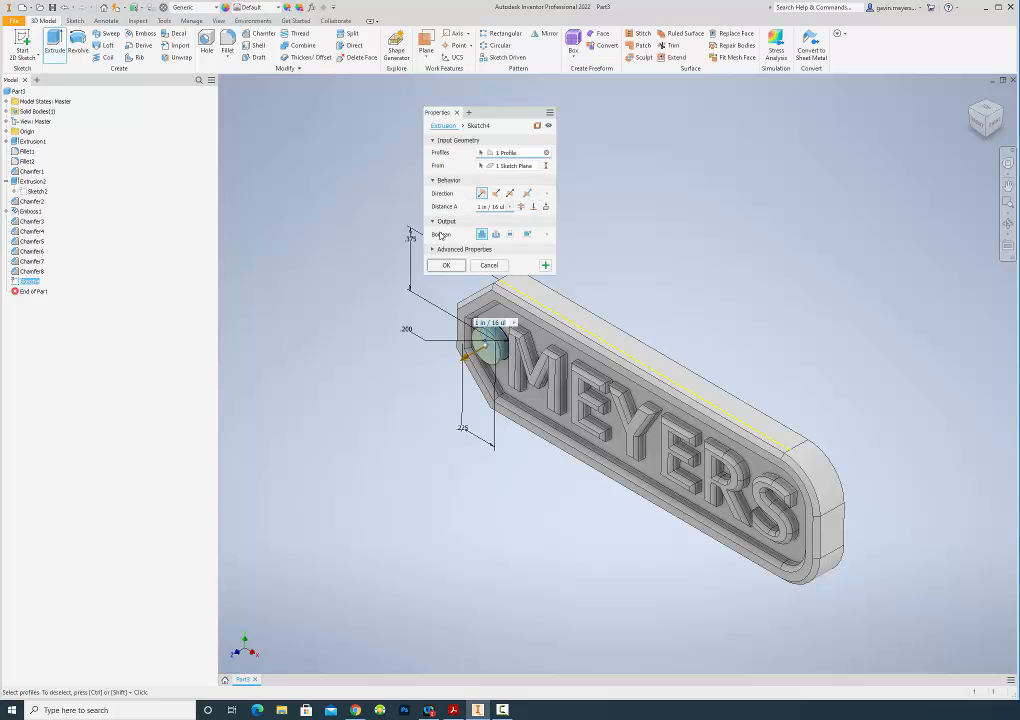
pyautogui.click(495, 234)
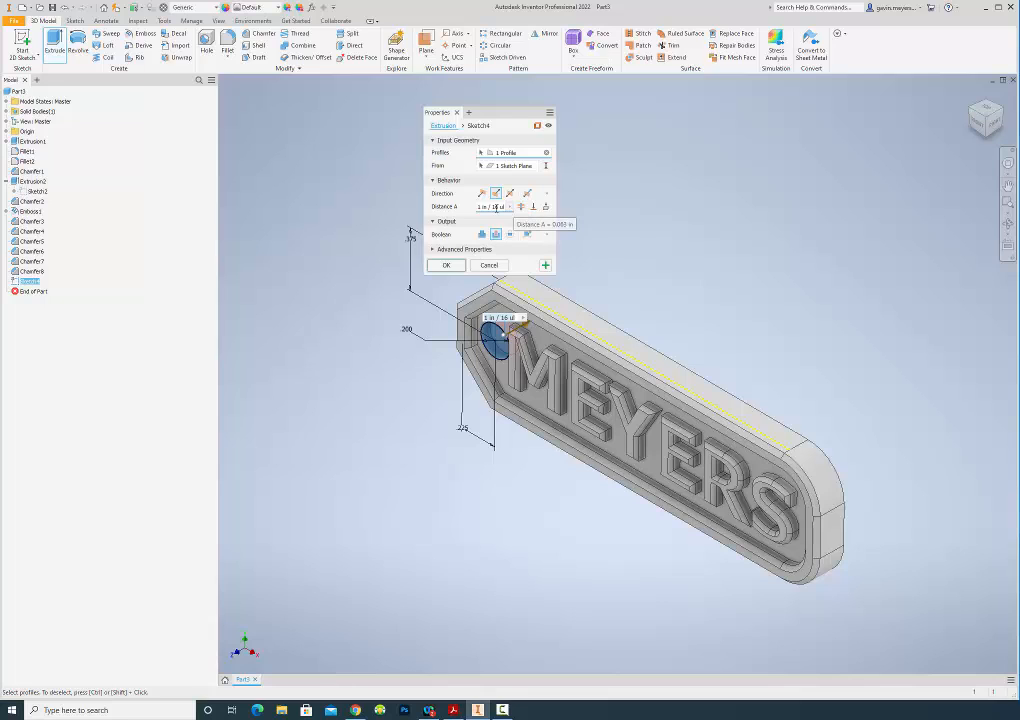
pyautogui.click(521, 208)
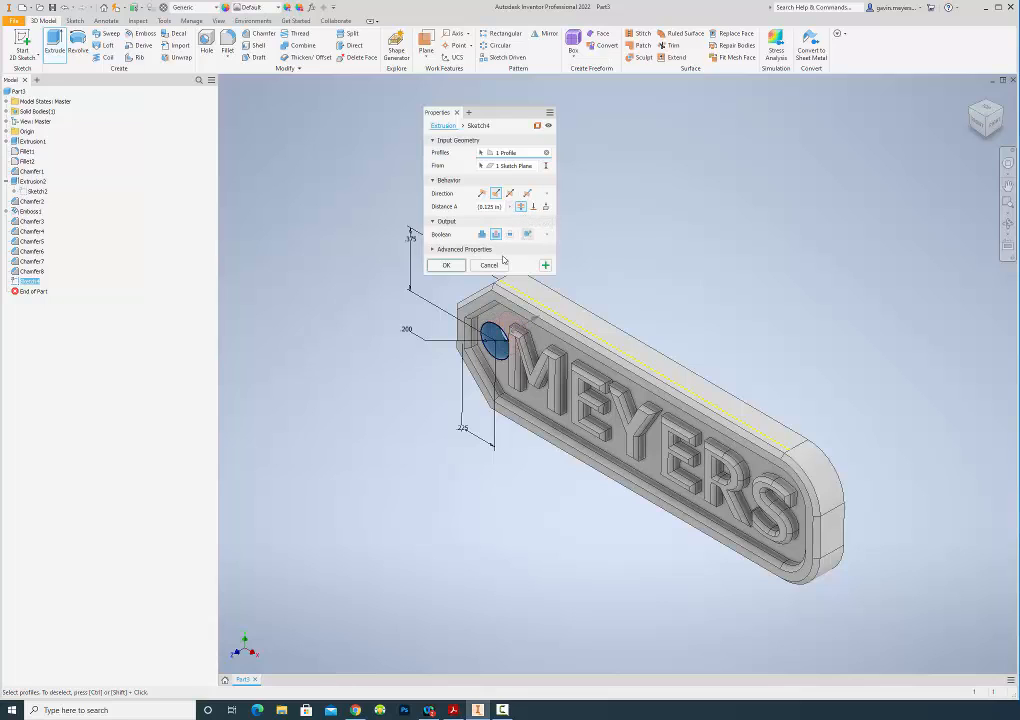
pyautogui.click(448, 265)
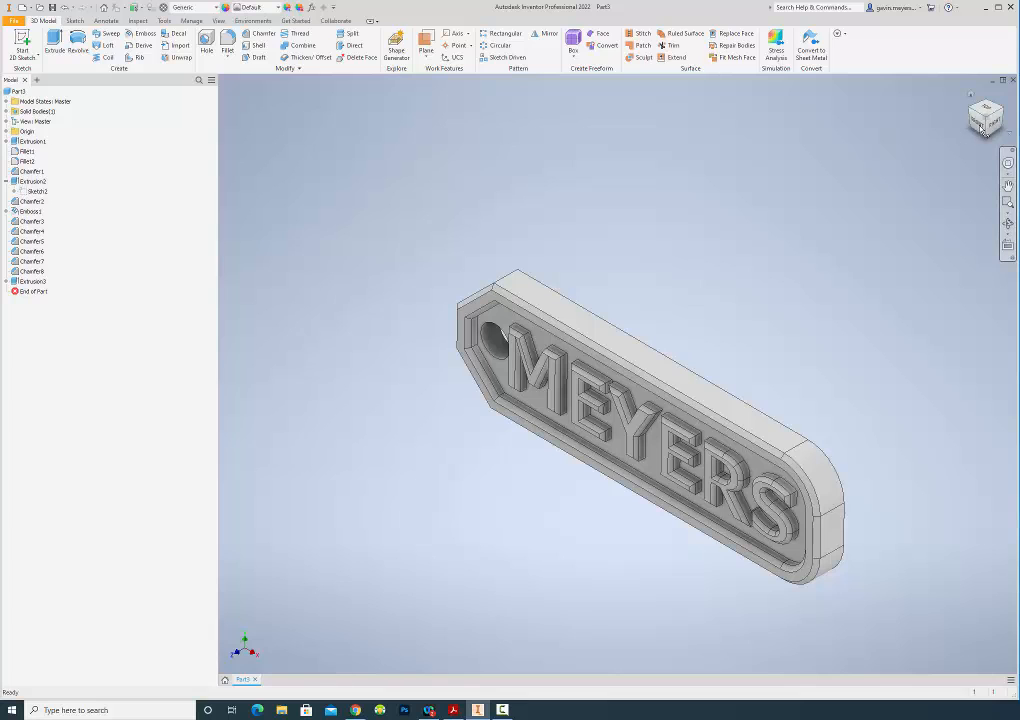
# Reveal the sketches under Extrusion1 and Emboss1, open the embossed text's sketch to examine it, and finish the sketch.
pyautogui.click(979, 123)
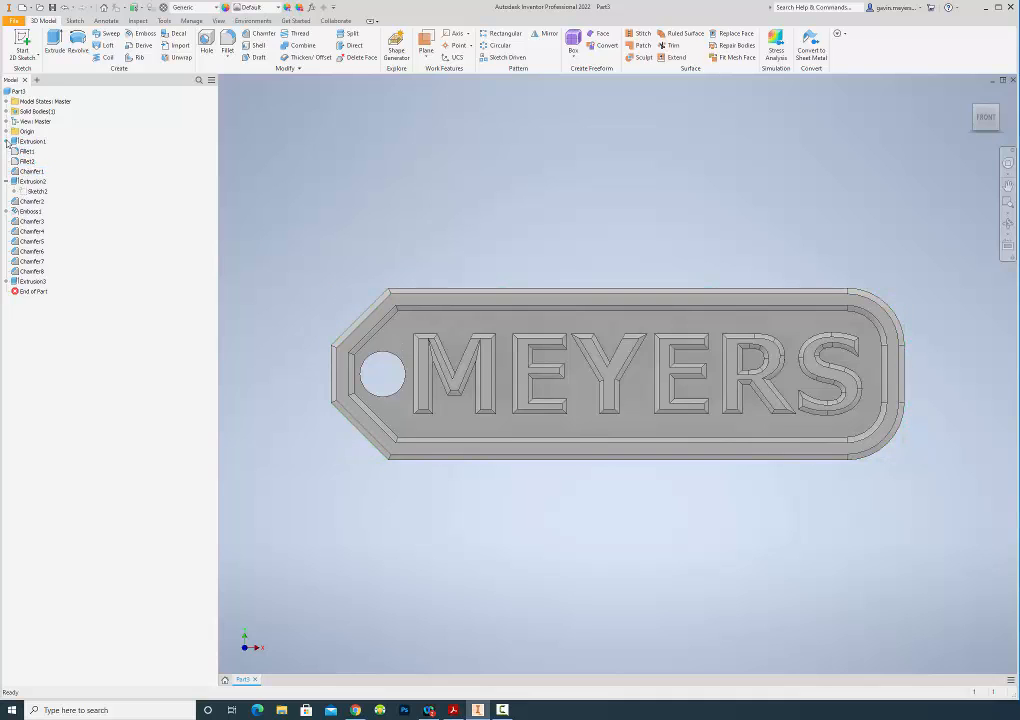
pyautogui.click(7, 141)
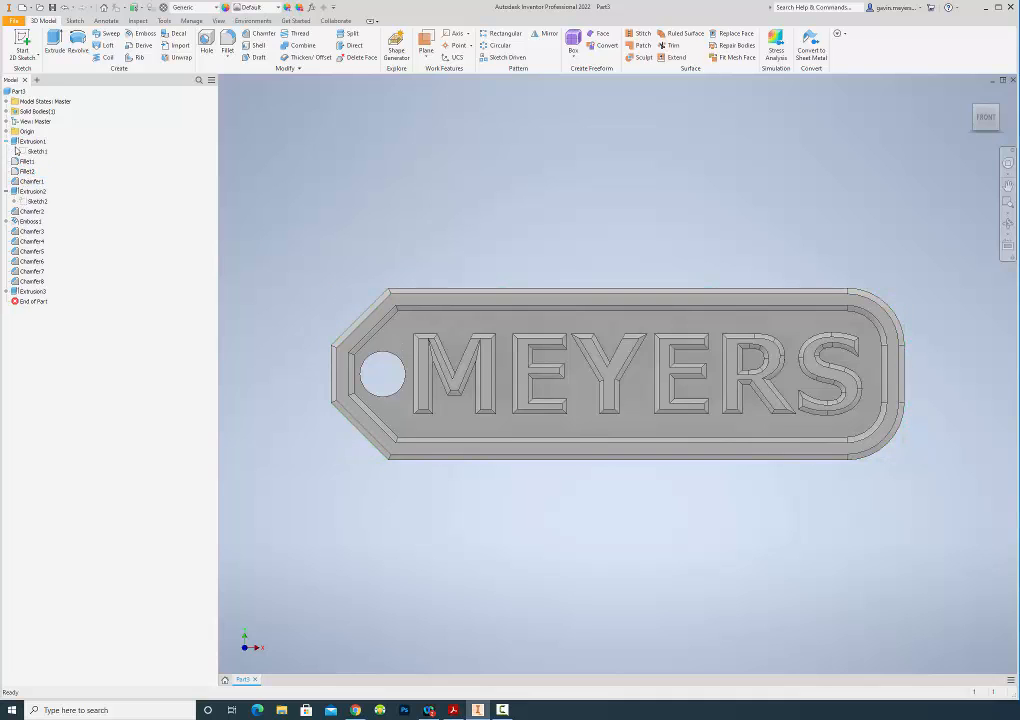
pyautogui.click(8, 221)
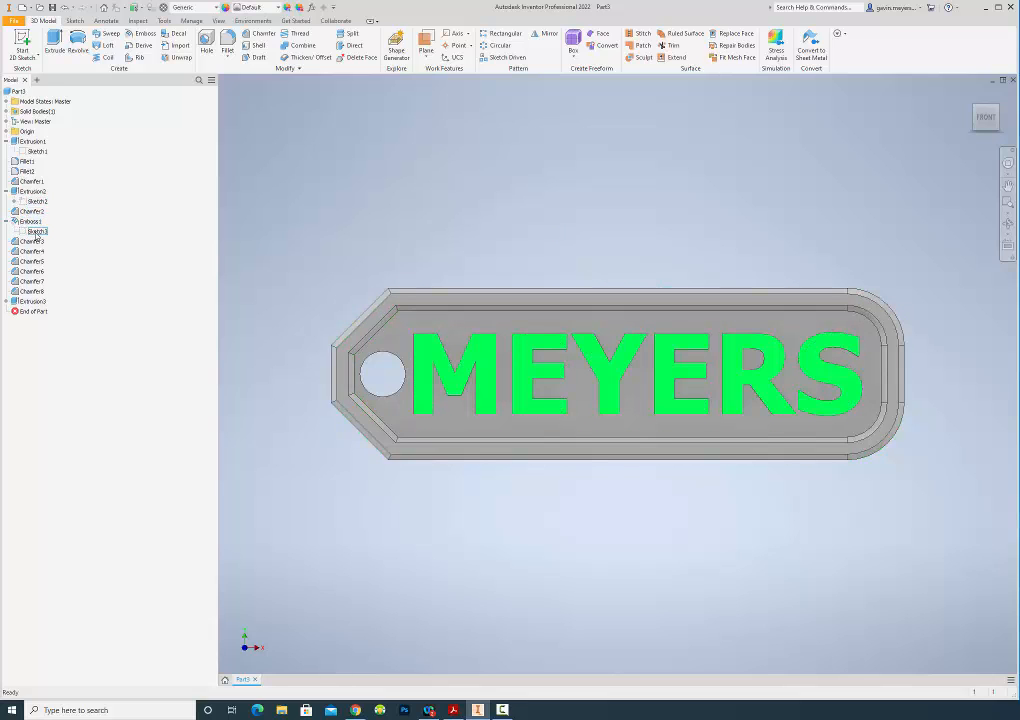
pyautogui.doubleClick(36, 232)
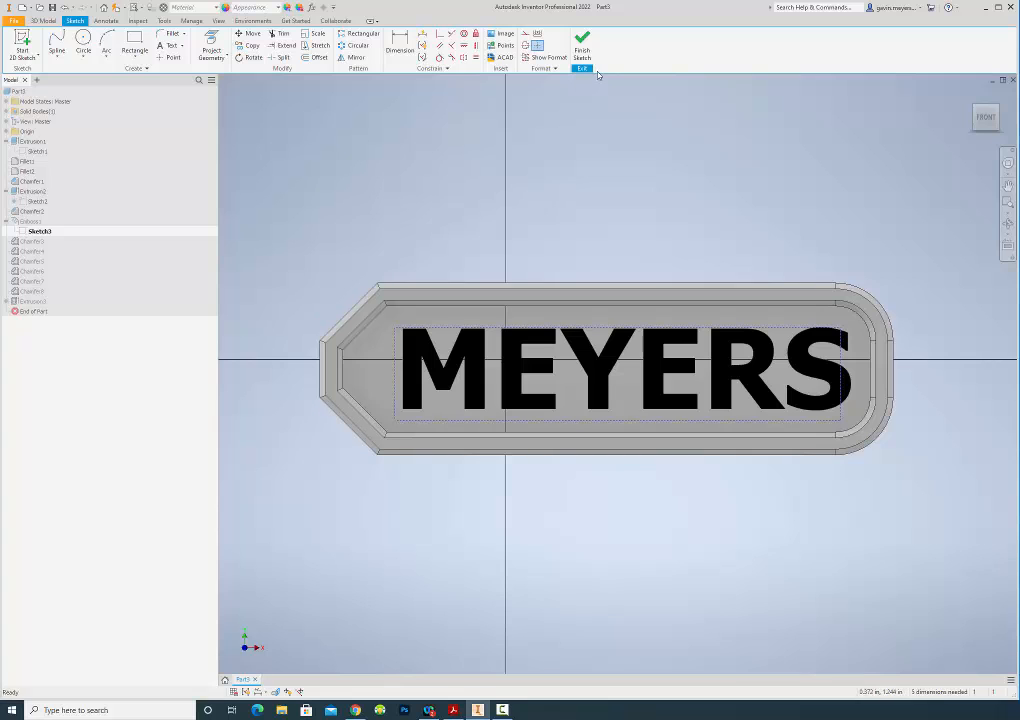
pyautogui.click(578, 43)
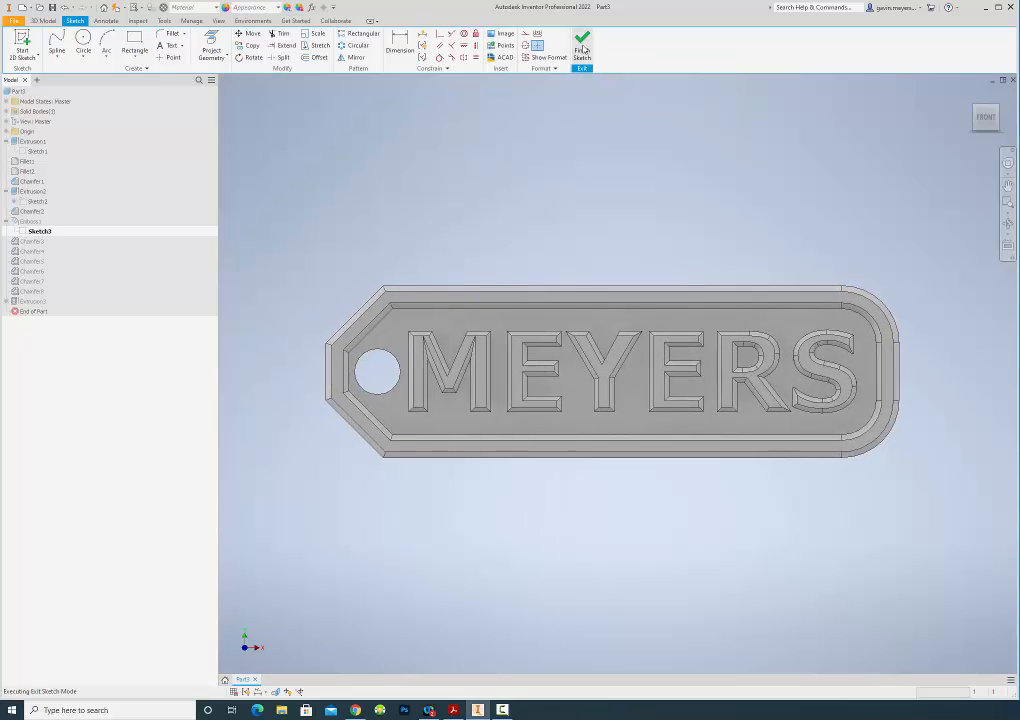
pyautogui.click(986, 114)
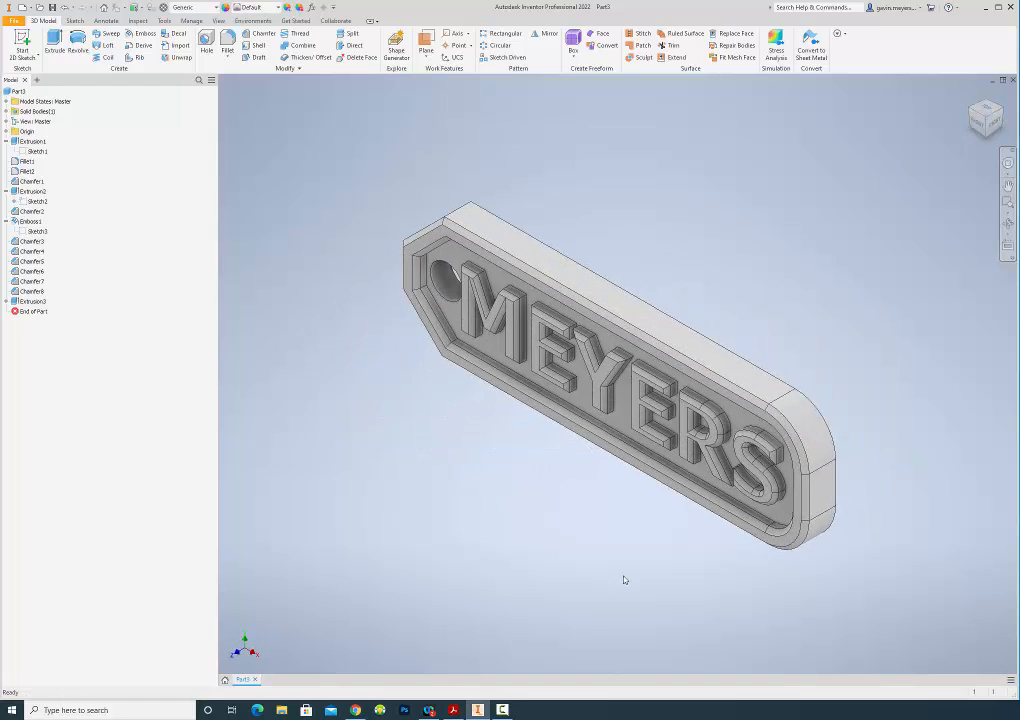